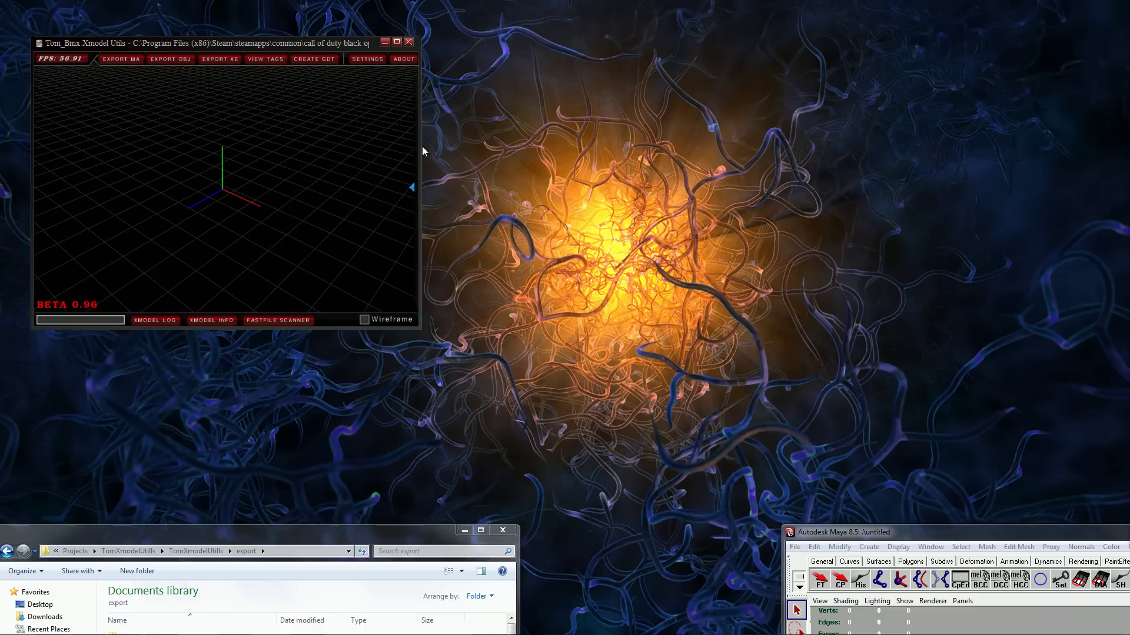
- Enlarge the Xmodel Utils window to cover much more of the desktop and move it up, clear of the other windows
drag(420, 148, 459, 148)
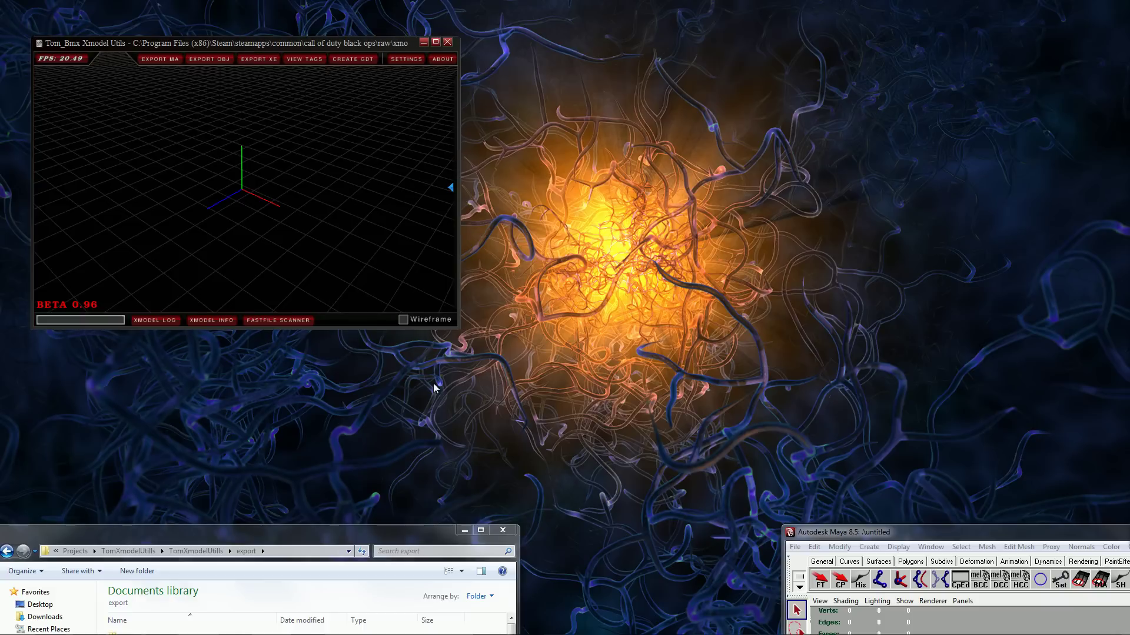
drag(457, 327, 744, 501)
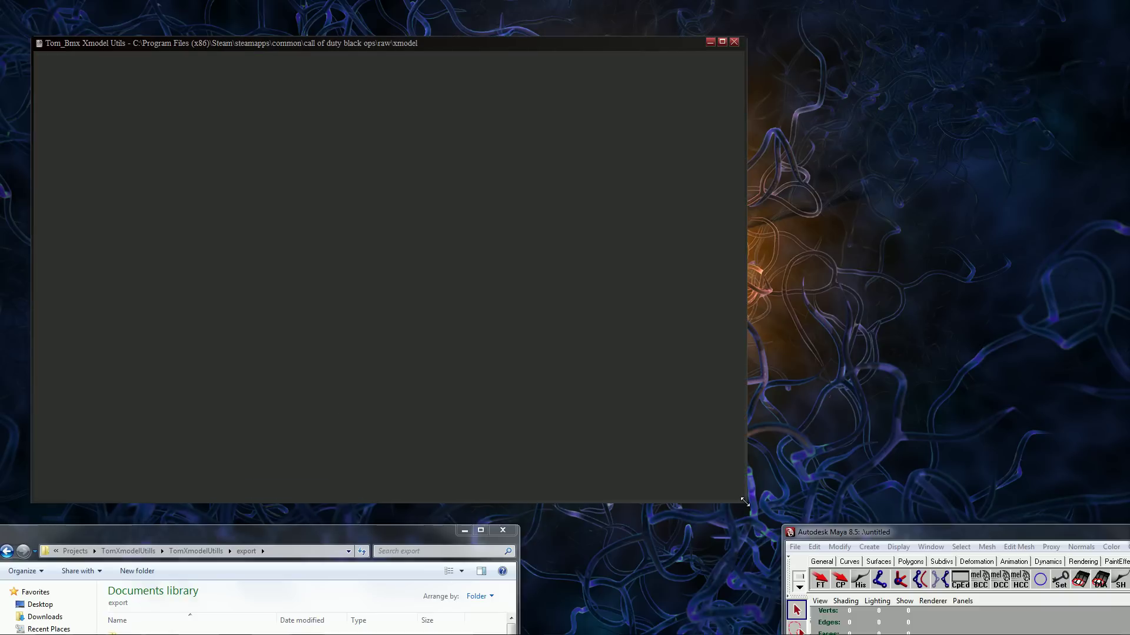
drag(199, 51, 190, 21)
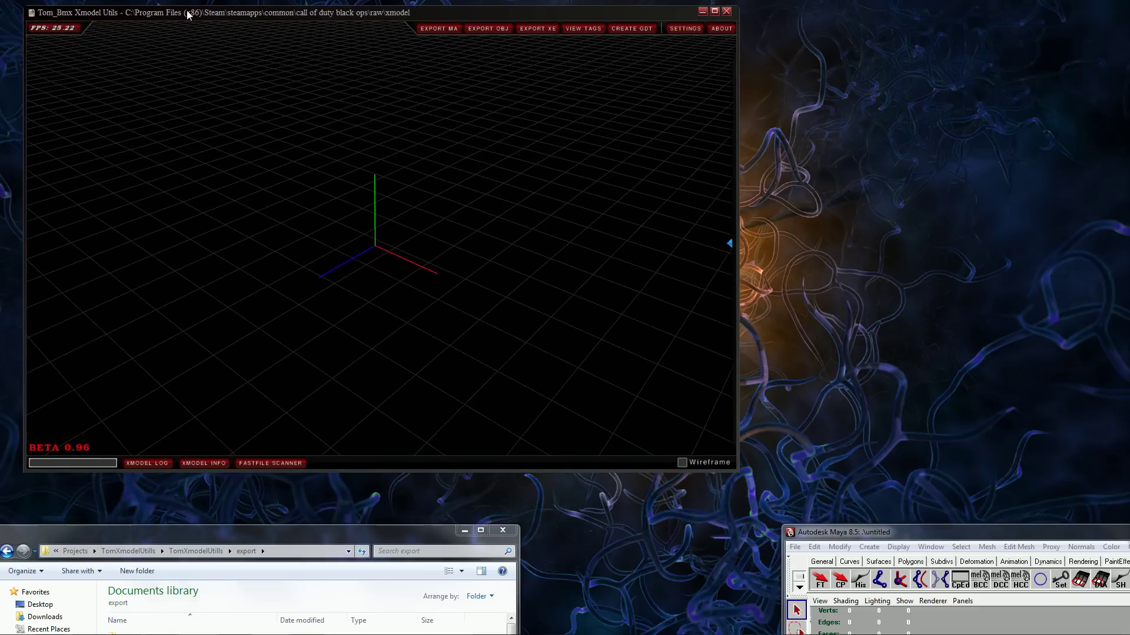
- Open the general settings and look at the choices for the active game
click(676, 28)
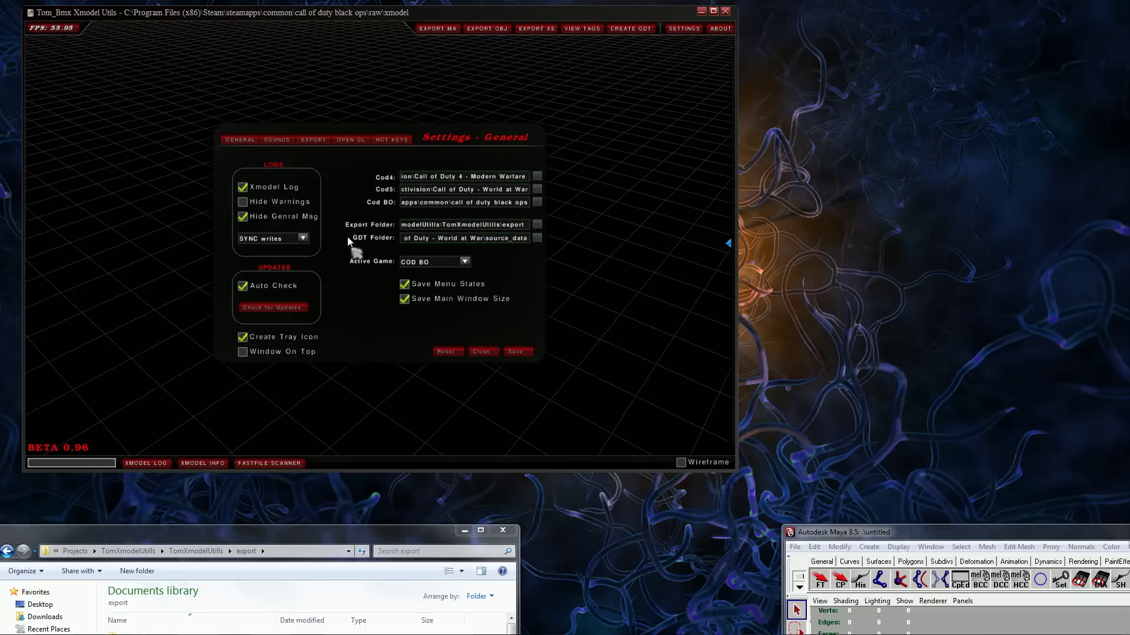
click(465, 262)
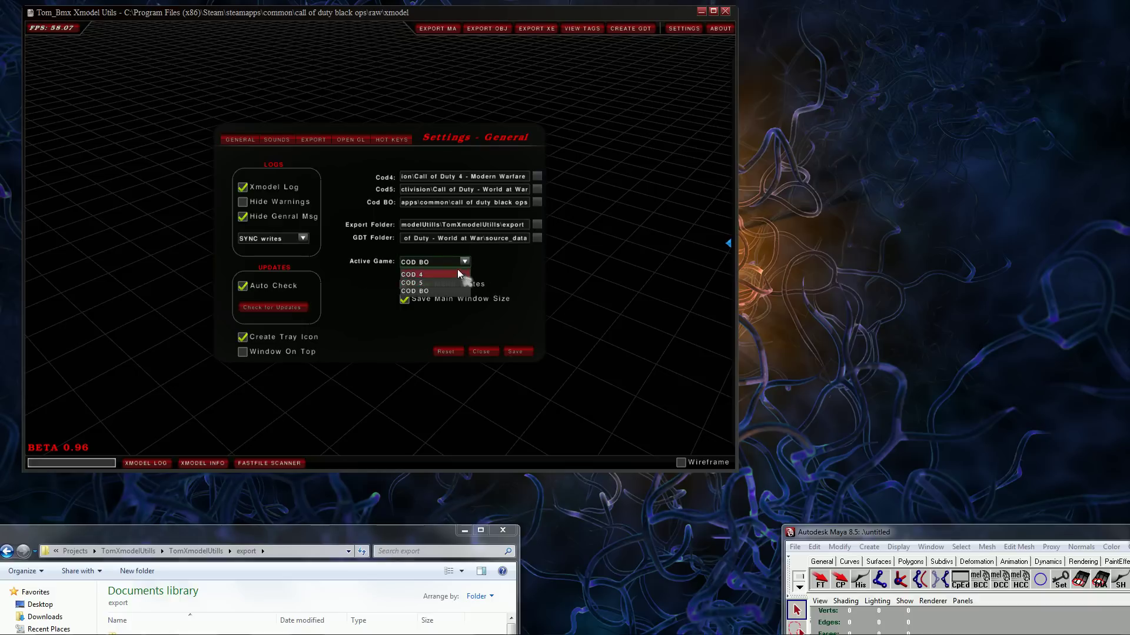
click(504, 255)
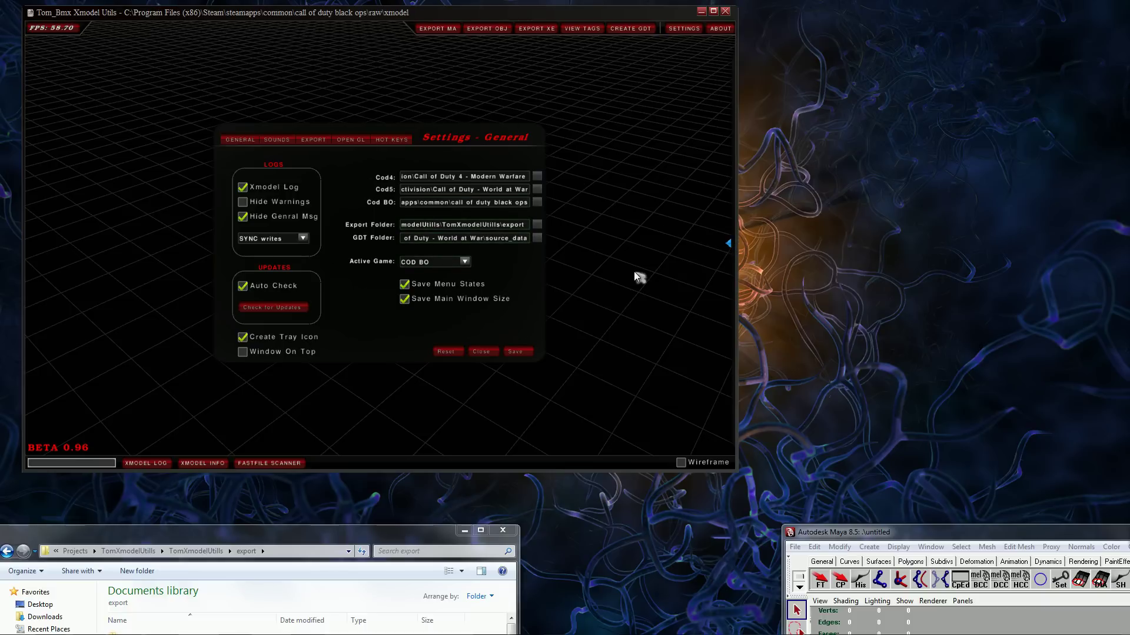
- Show the Xmodel list and cycle the active game through COD 4 and COD 5 back to COD BO
key(Tab)
key(F1)
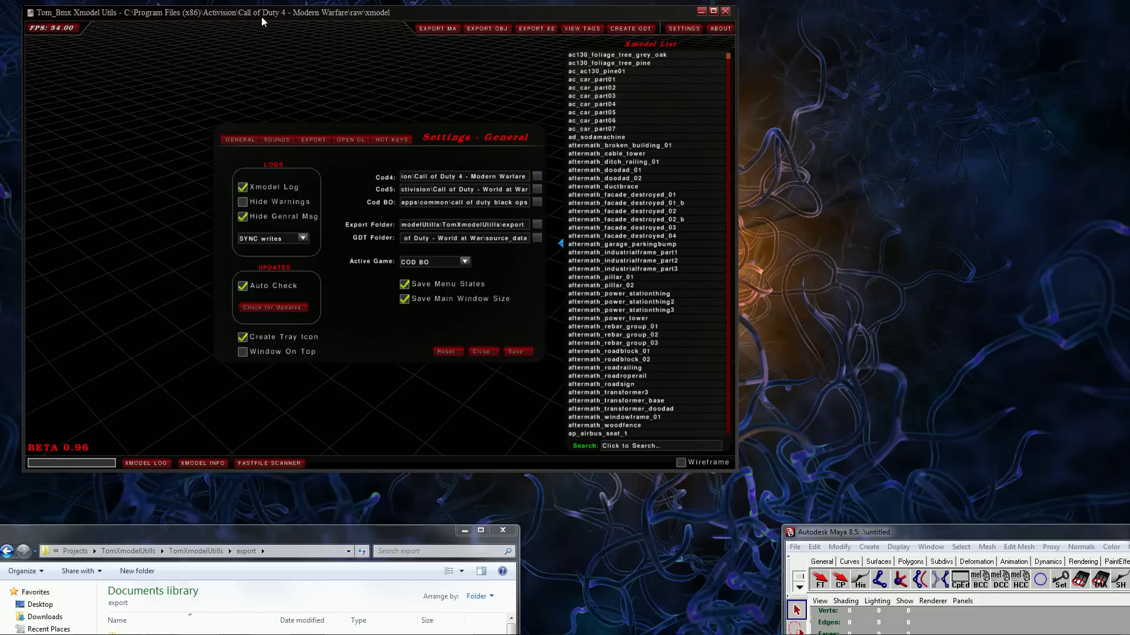
key(F2)
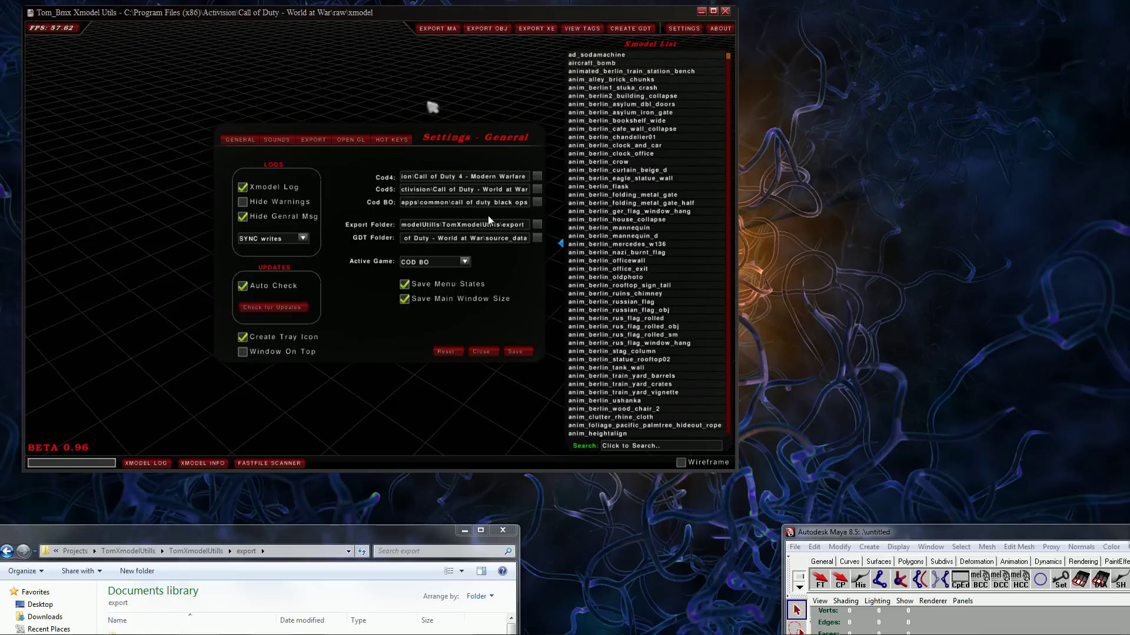
click(465, 261)
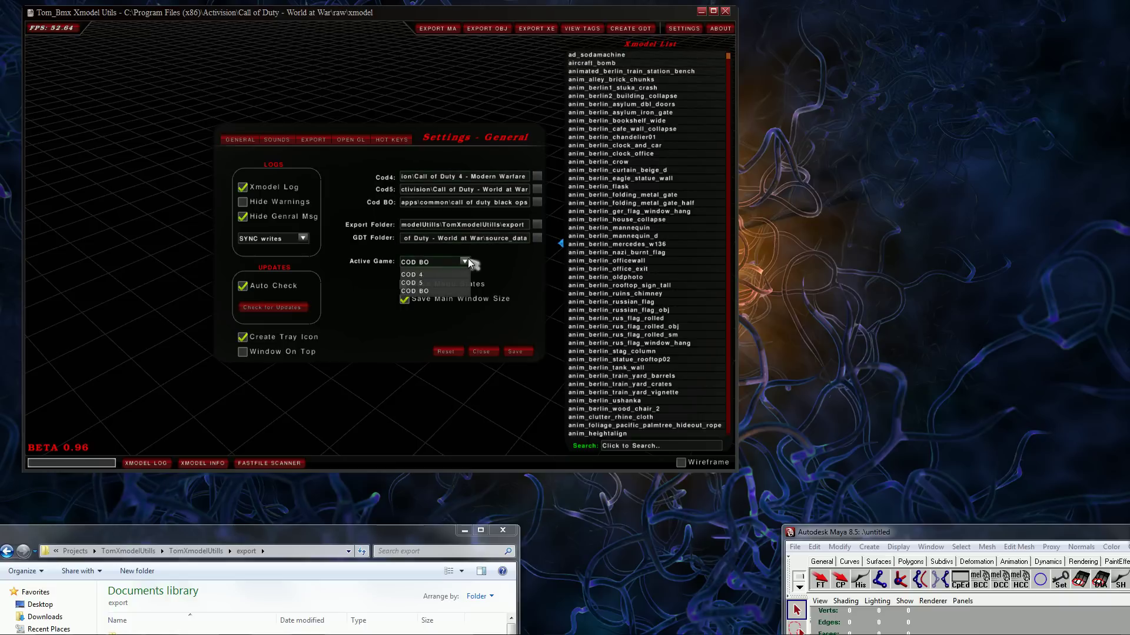
click(444, 291)
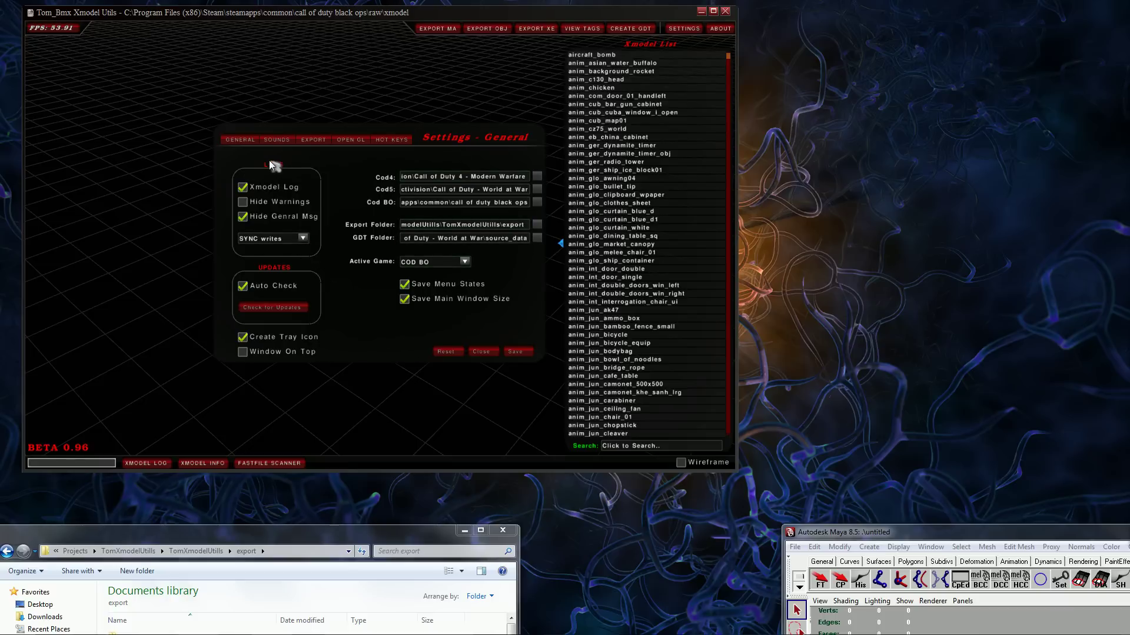
- Show the Xmodel log low in the viewport and load the anim_chicken model
click(147, 464)
drag(83, 270, 179, 339)
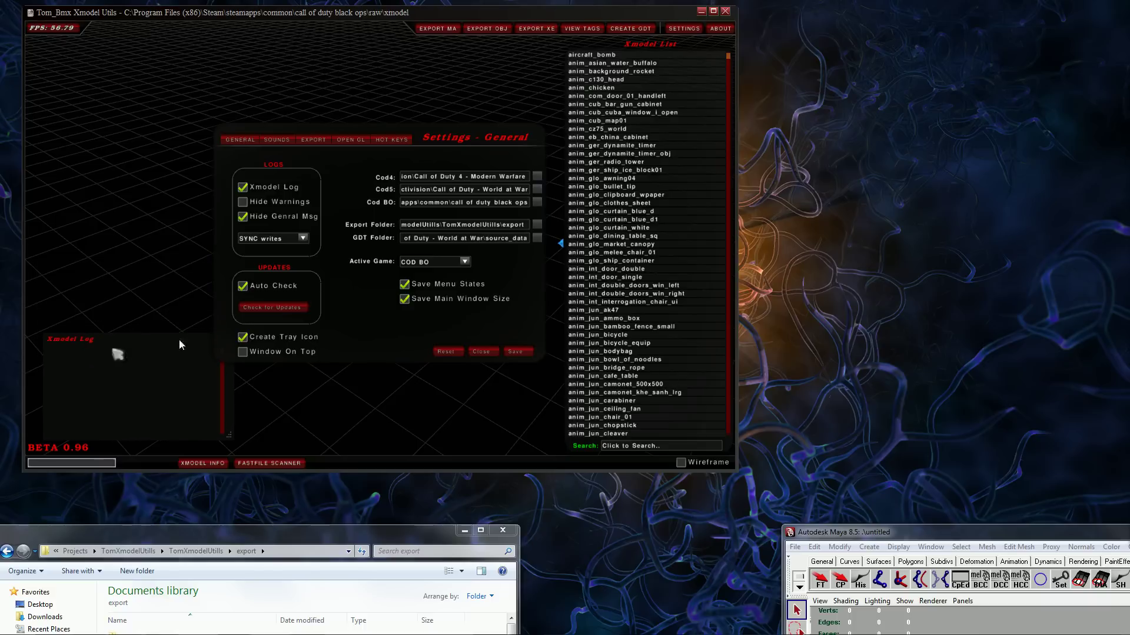
click(583, 89)
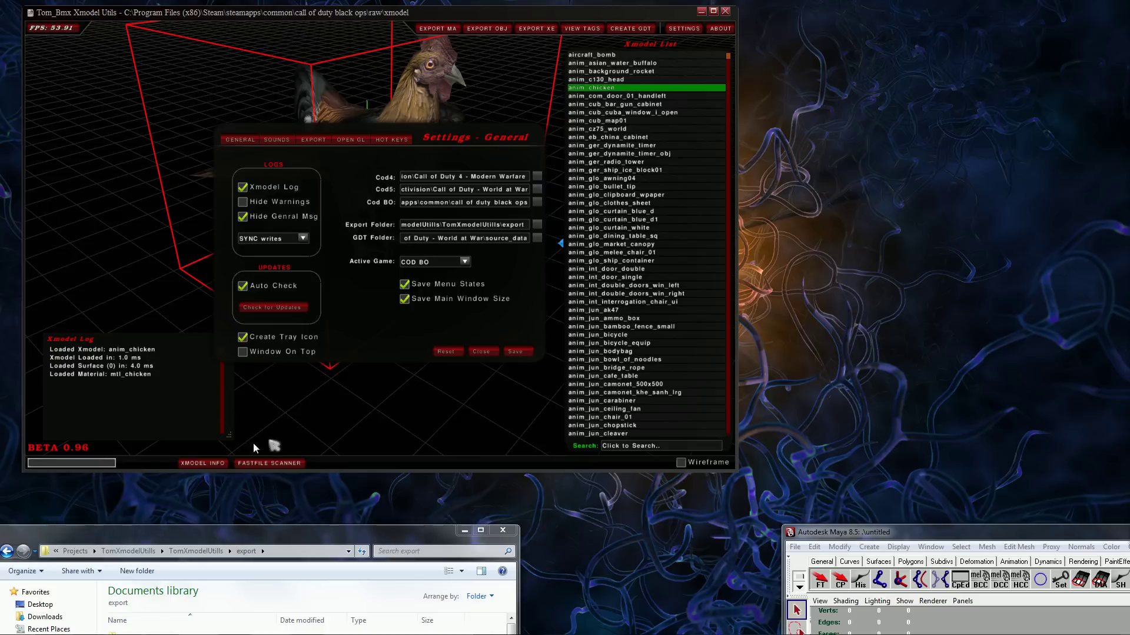
- Widen the Xmodel log panel and place it beside the lower corner of the viewport
drag(231, 436, 261, 436)
drag(150, 337, 137, 349)
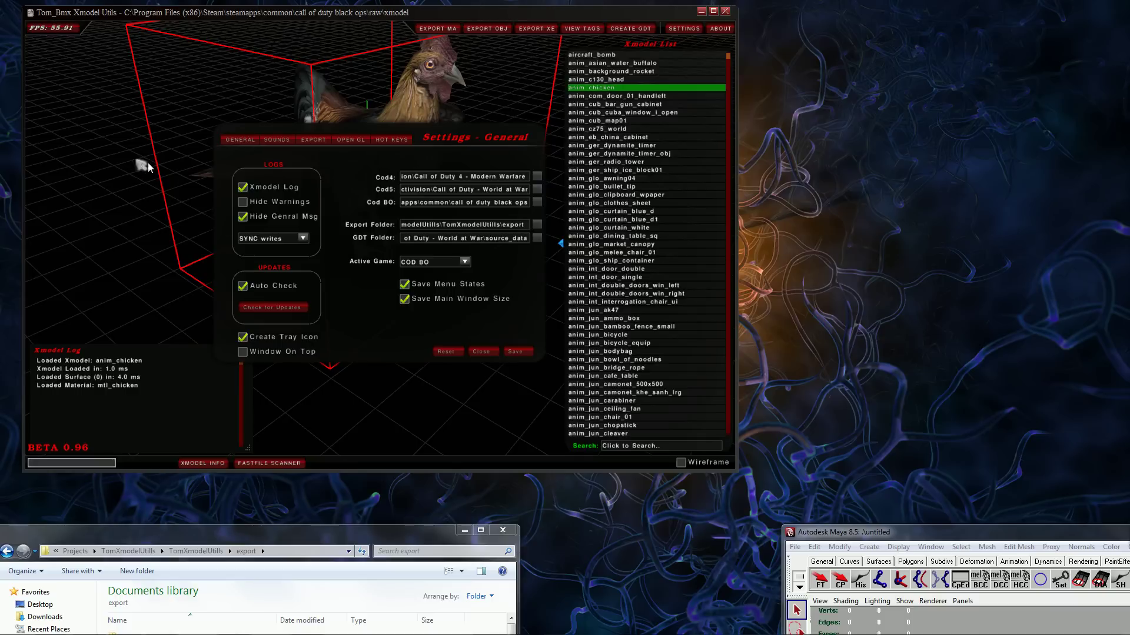
drag(106, 354, 112, 344)
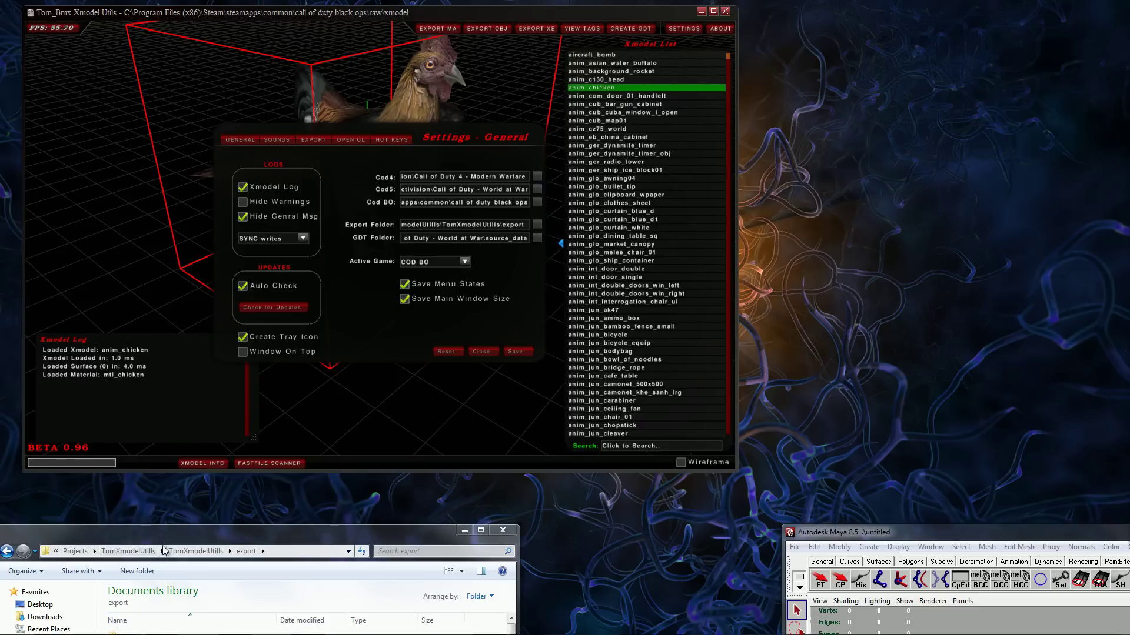
- Check the available log write modes and move the Xmodel log panel up along the viewport's edge
click(307, 241)
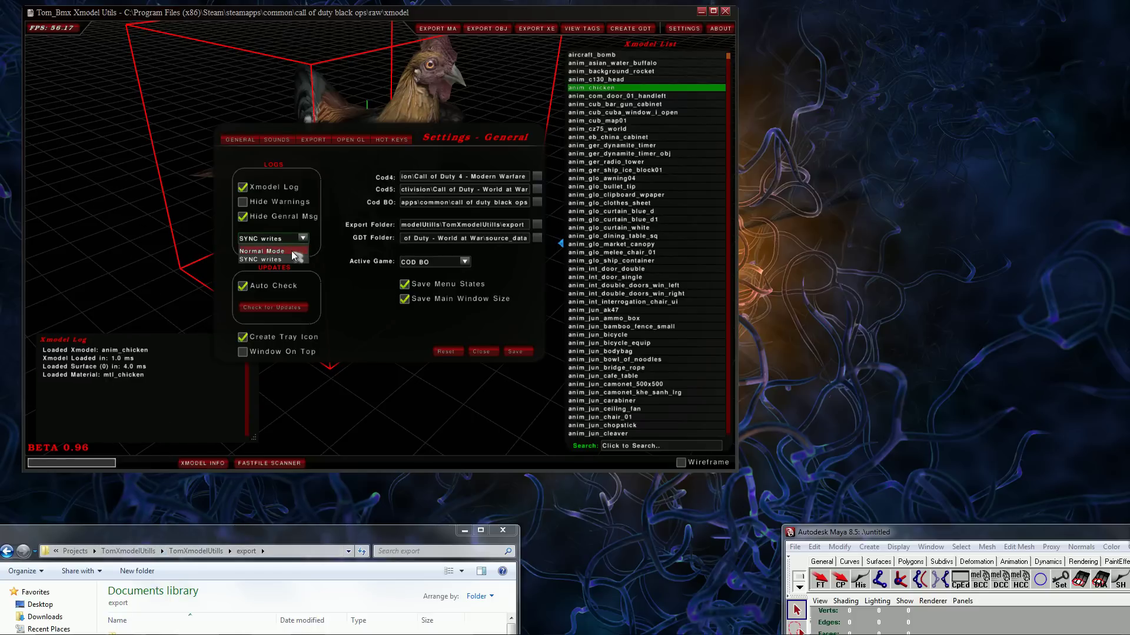
click(367, 290)
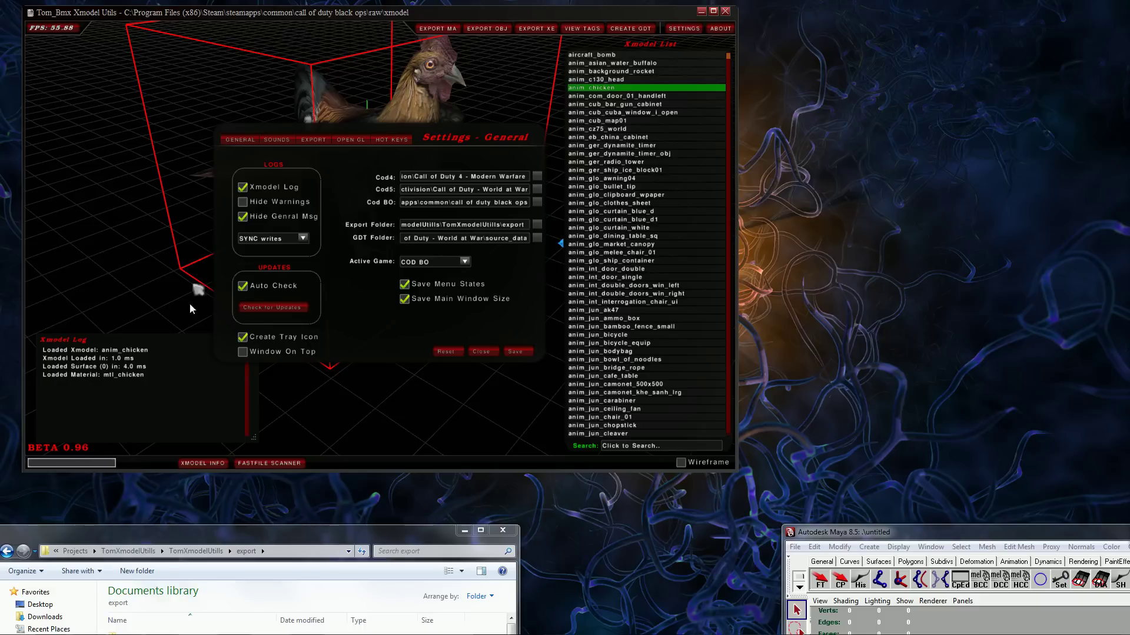
drag(154, 337, 153, 370)
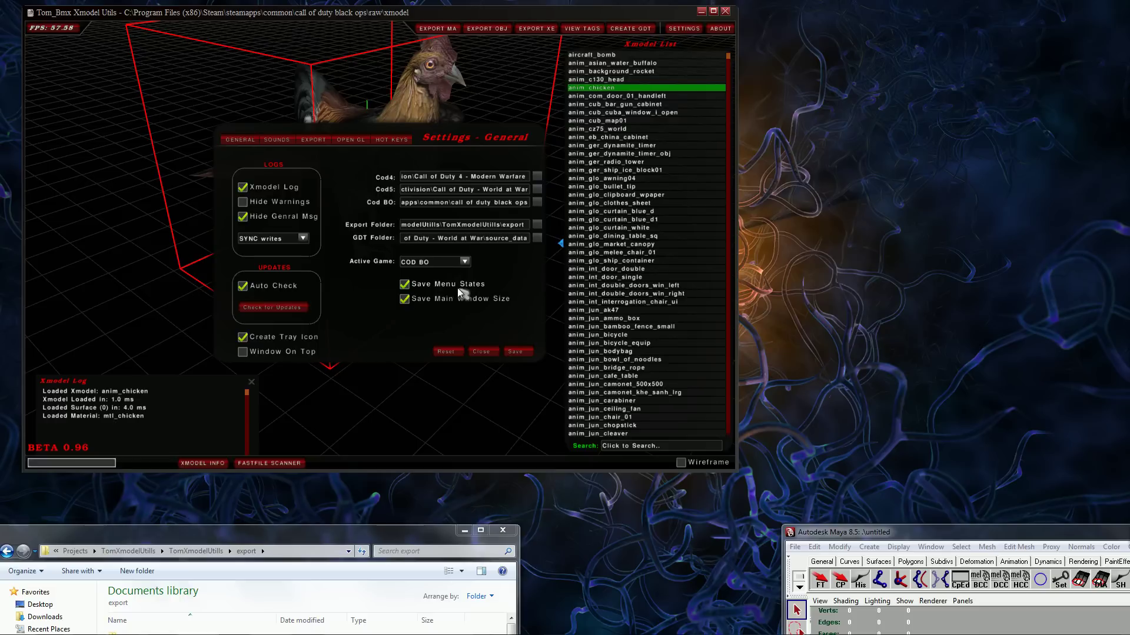
drag(180, 378, 173, 314)
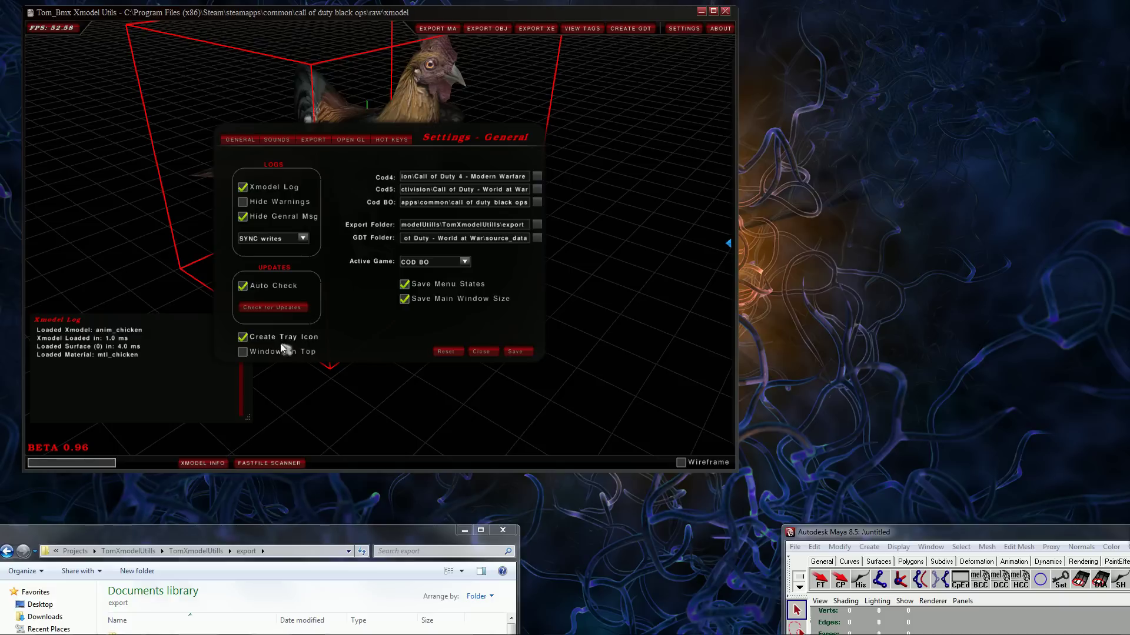
- Open the Cod BO root folder through the program's tray icon, view it, and close the folder window
click(1011, 633)
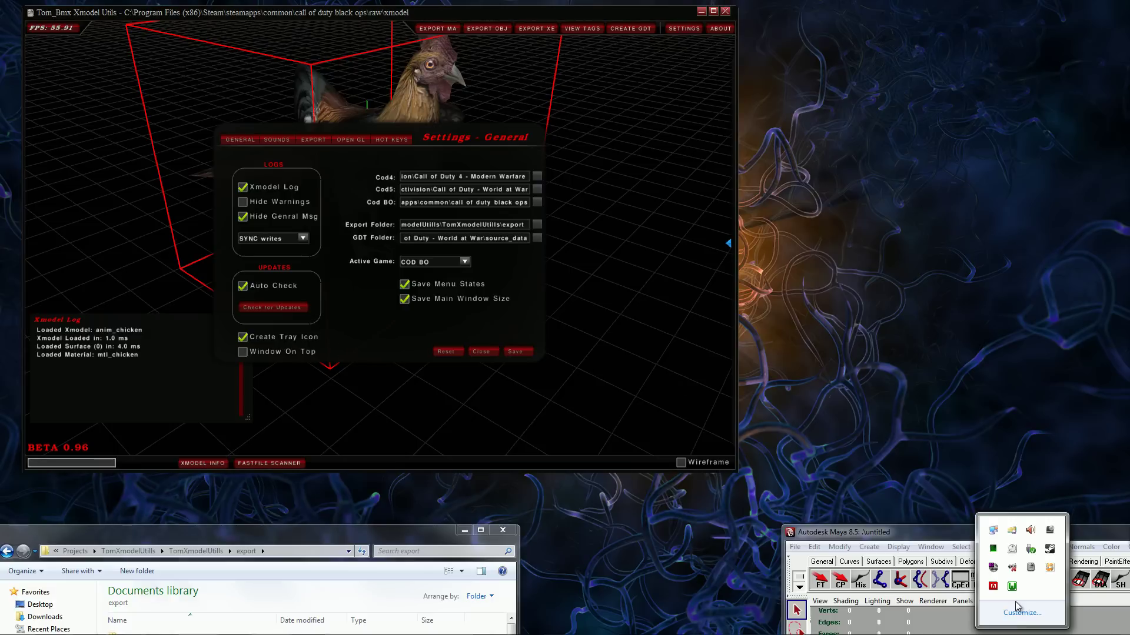
right_click(1032, 572)
mouse_move(1056, 591)
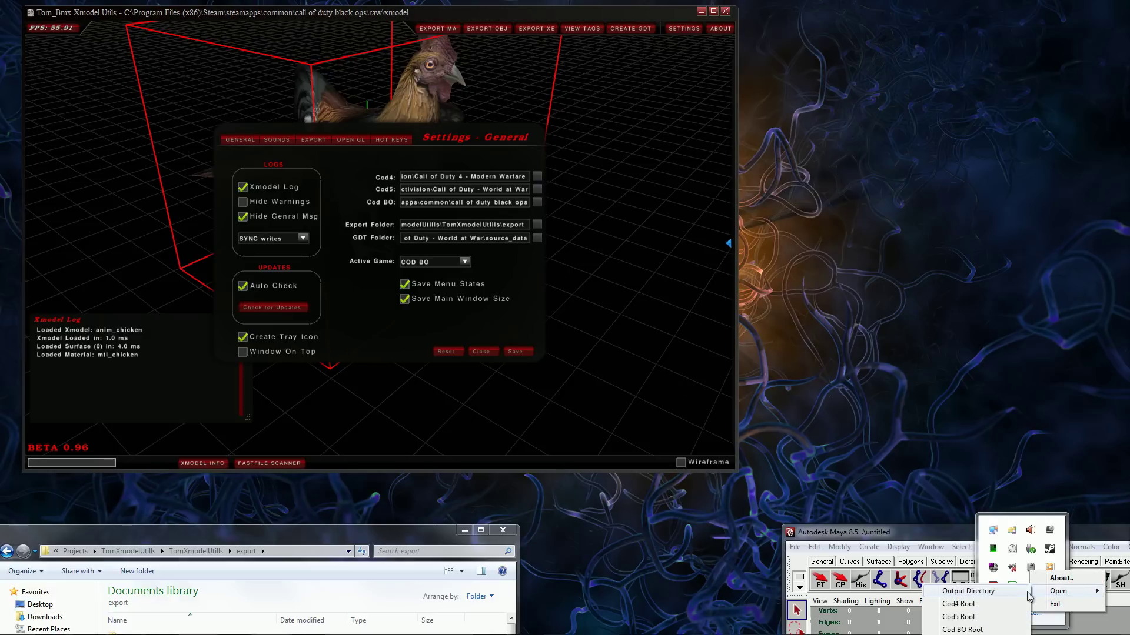
click(989, 629)
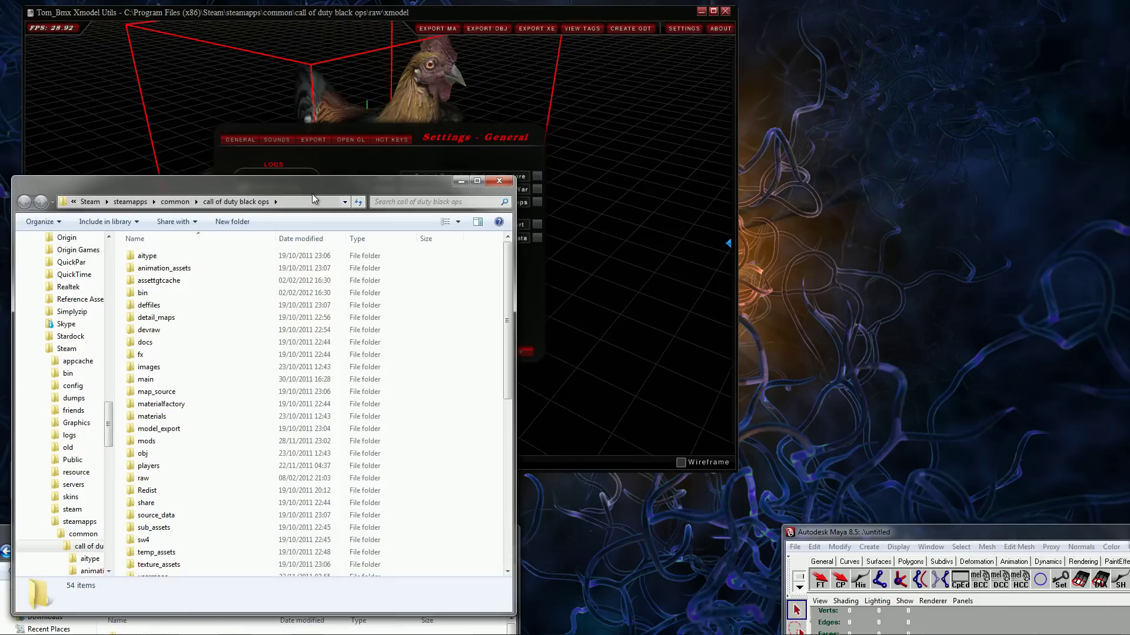
drag(311, 193, 755, 180)
click(438, 211)
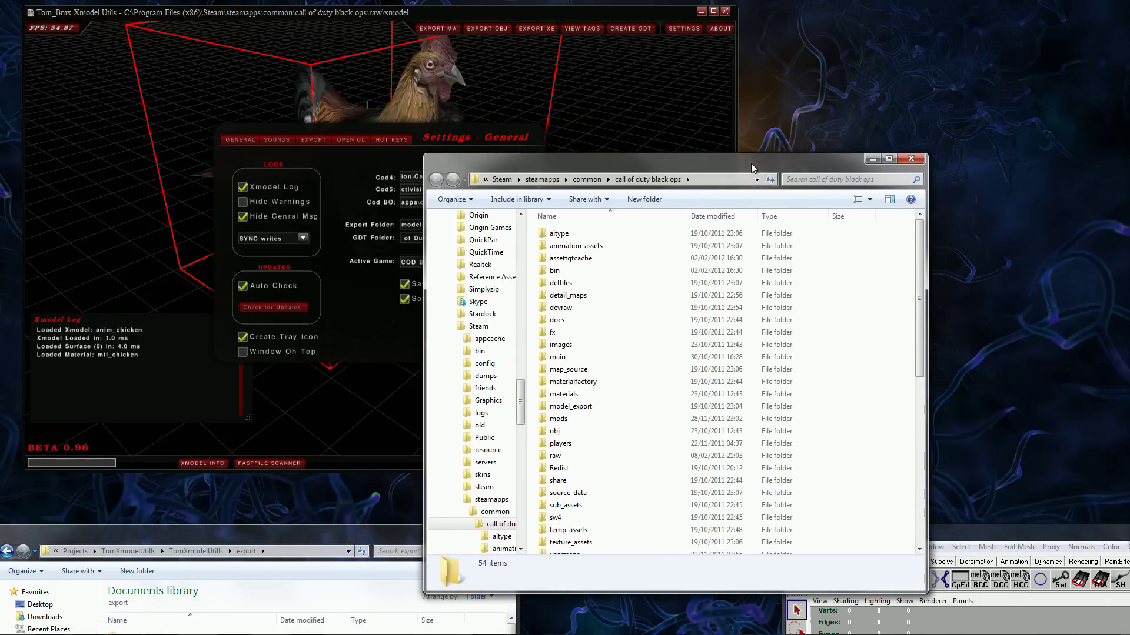
click(919, 162)
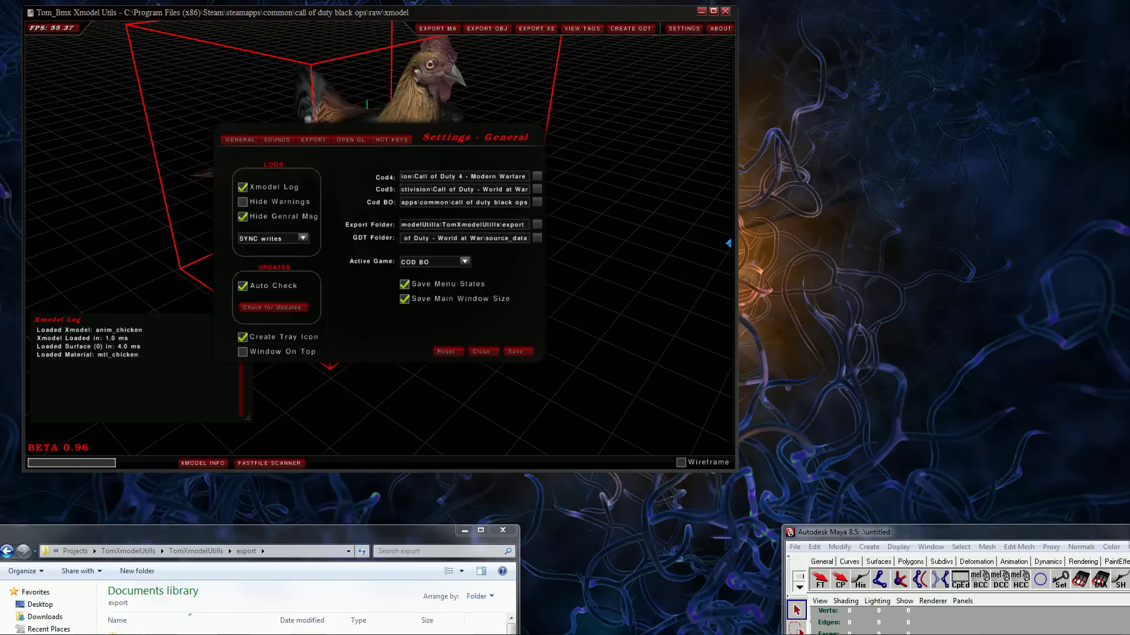
- View the About information through the tray icon and from the main window, closing it each time
click(1023, 634)
right_click(1033, 566)
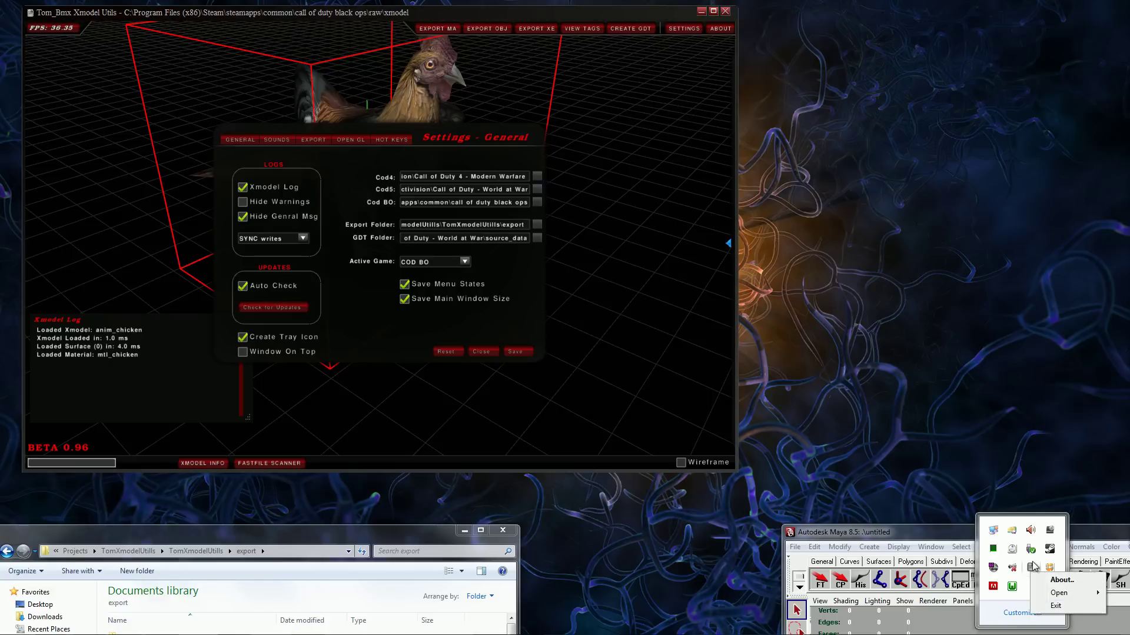
click(1061, 580)
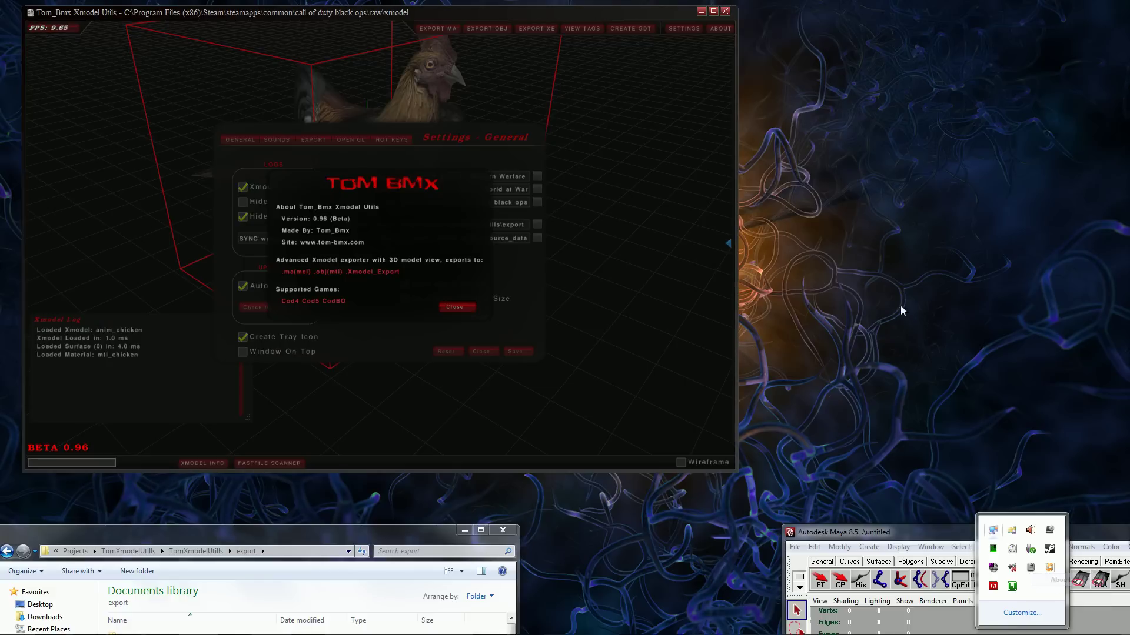
click(458, 307)
click(718, 29)
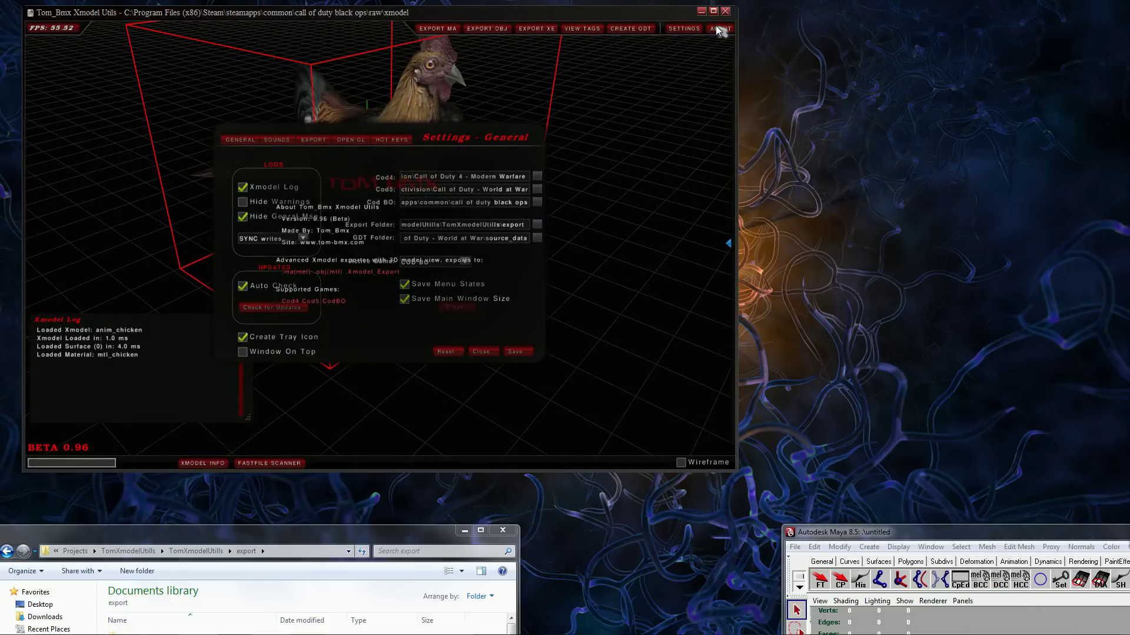
click(449, 308)
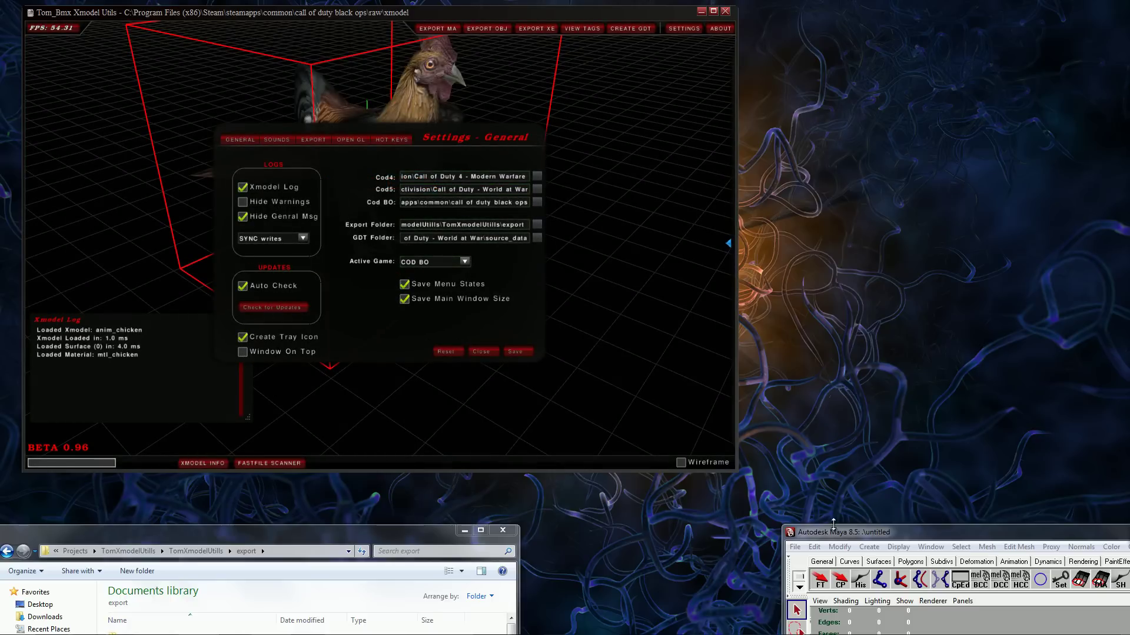
- Move the Maya window so it overlaps Xmodel Utils and bring each window to the front in turn
drag(833, 523, 590, 103)
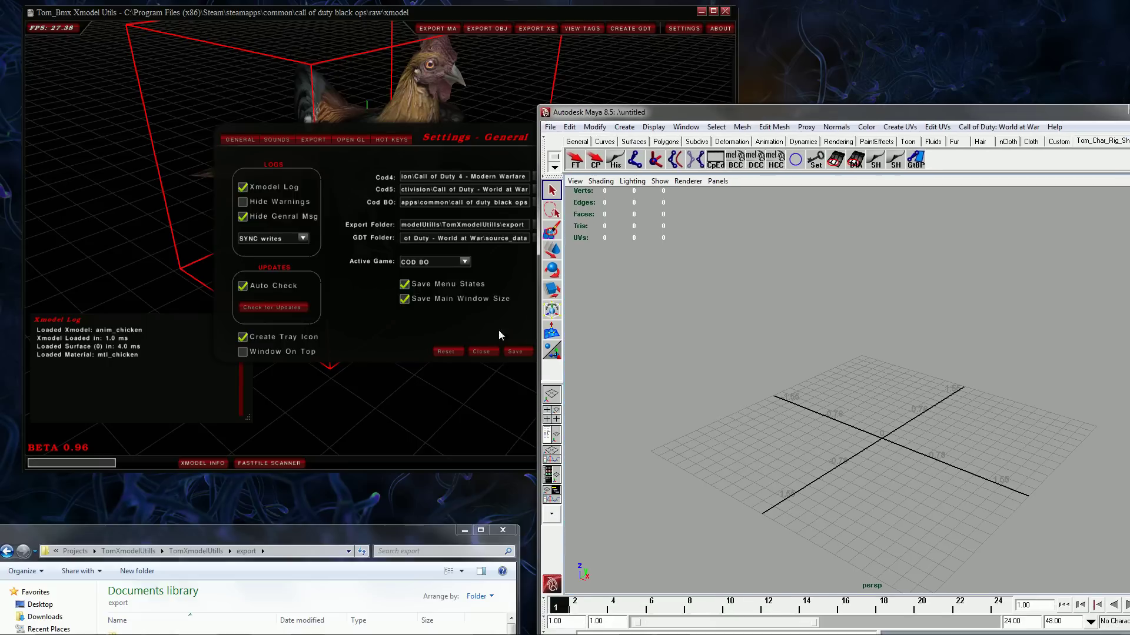
click(499, 331)
click(772, 302)
click(332, 351)
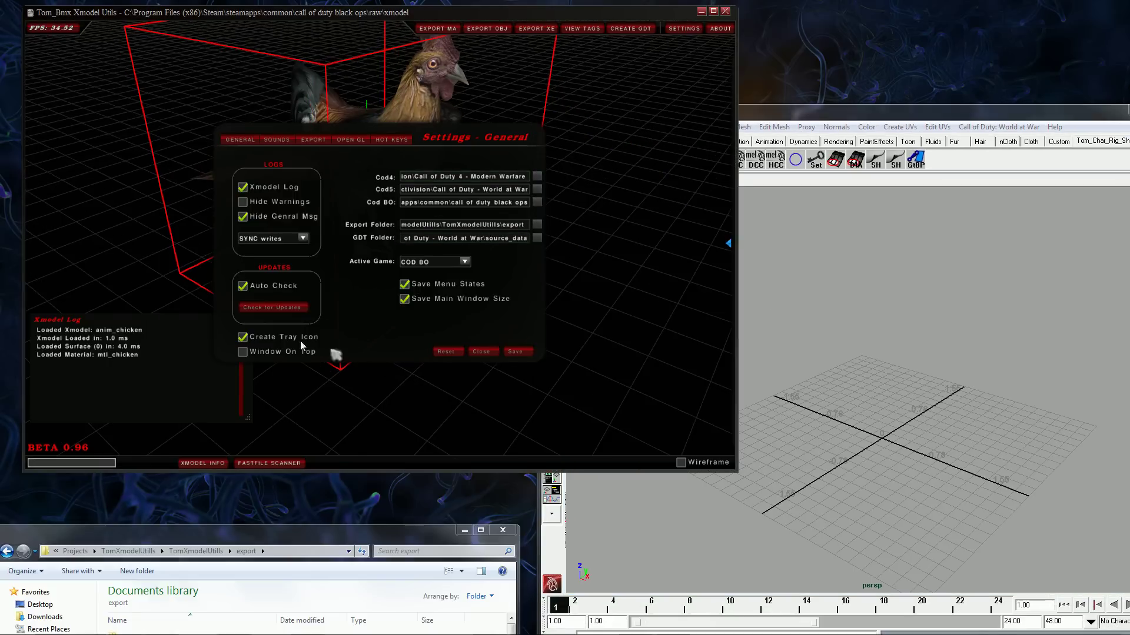
- Enable Window On Top, test it by panning and moving Maya behind the tool, and disable it again
click(280, 351)
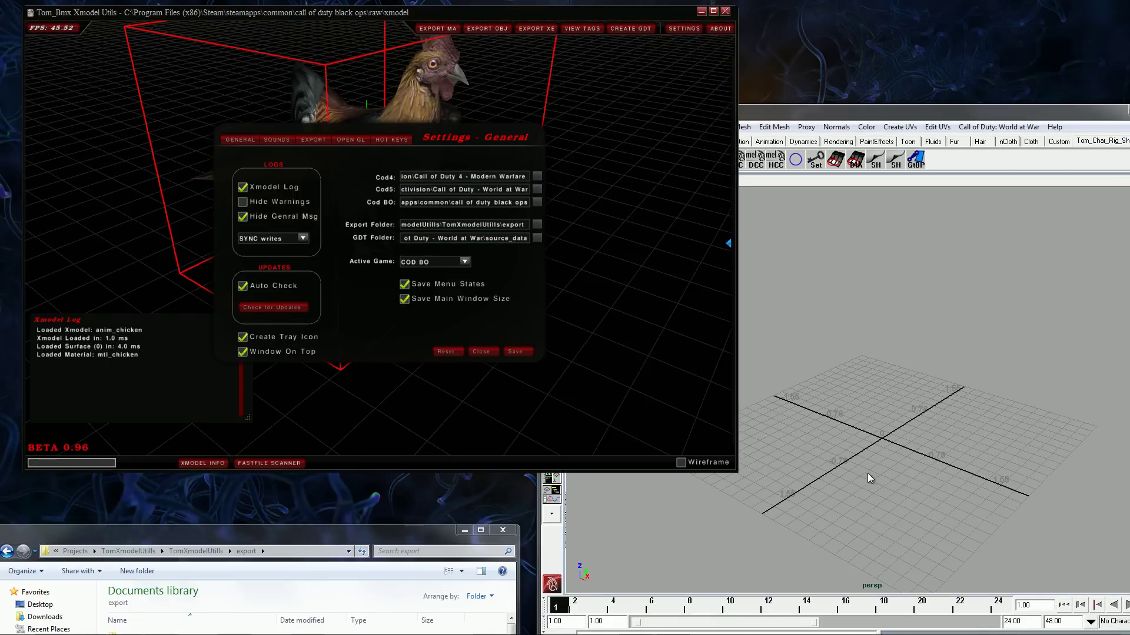
alt+middle_drag(880, 479, 823, 454)
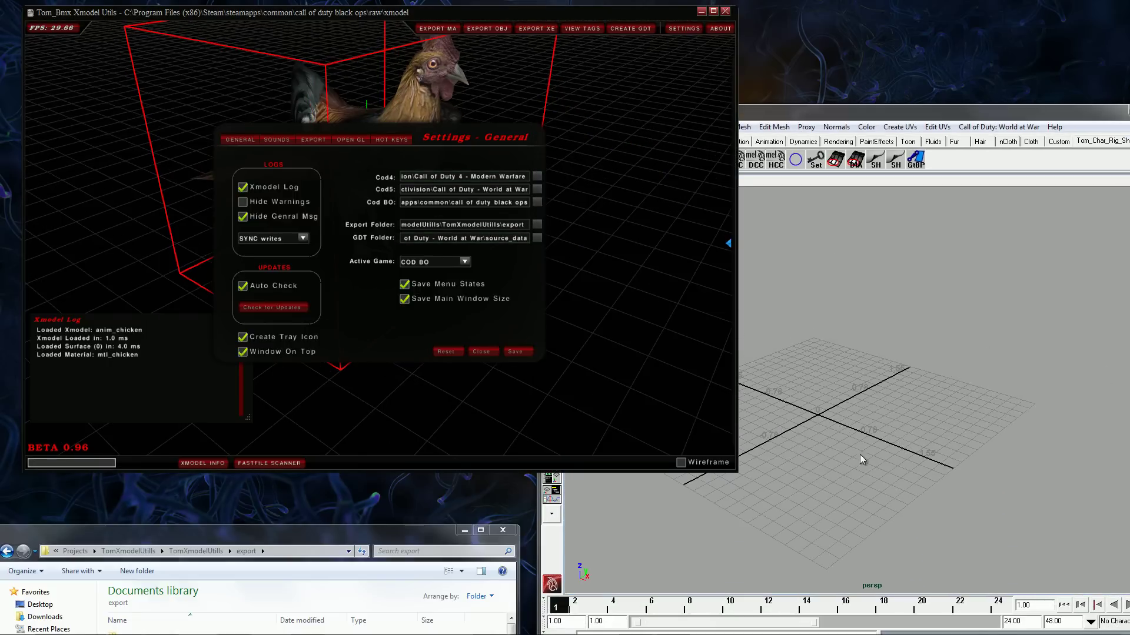
drag(805, 110, 818, 327)
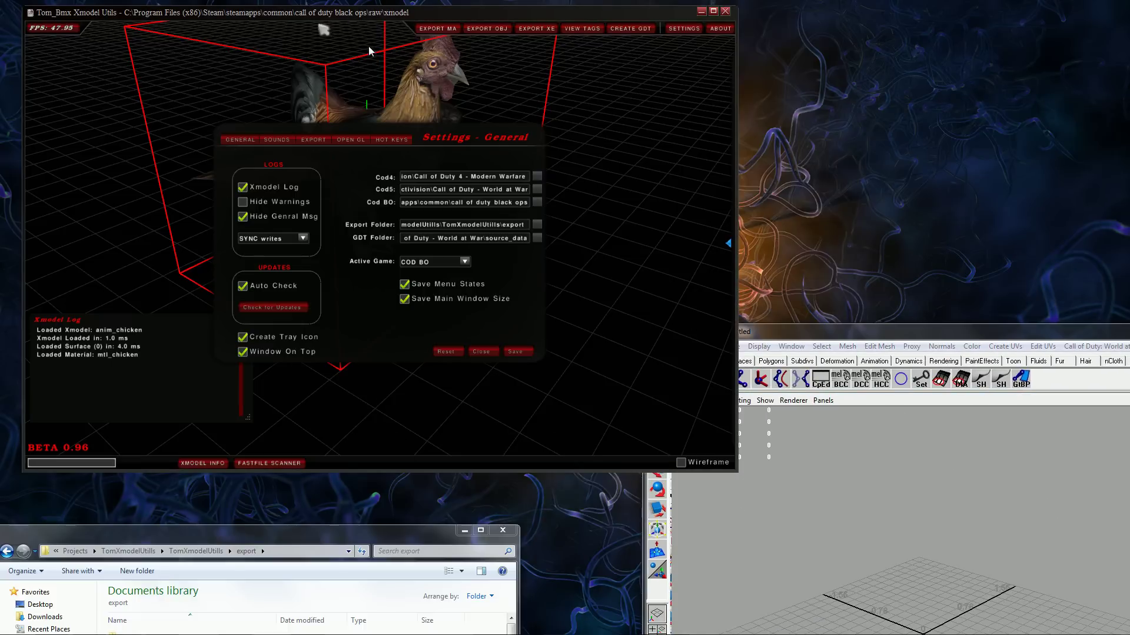
click(242, 352)
- Open the sound settings, try the Disable All Sounds option and adjust the volume level
click(274, 139)
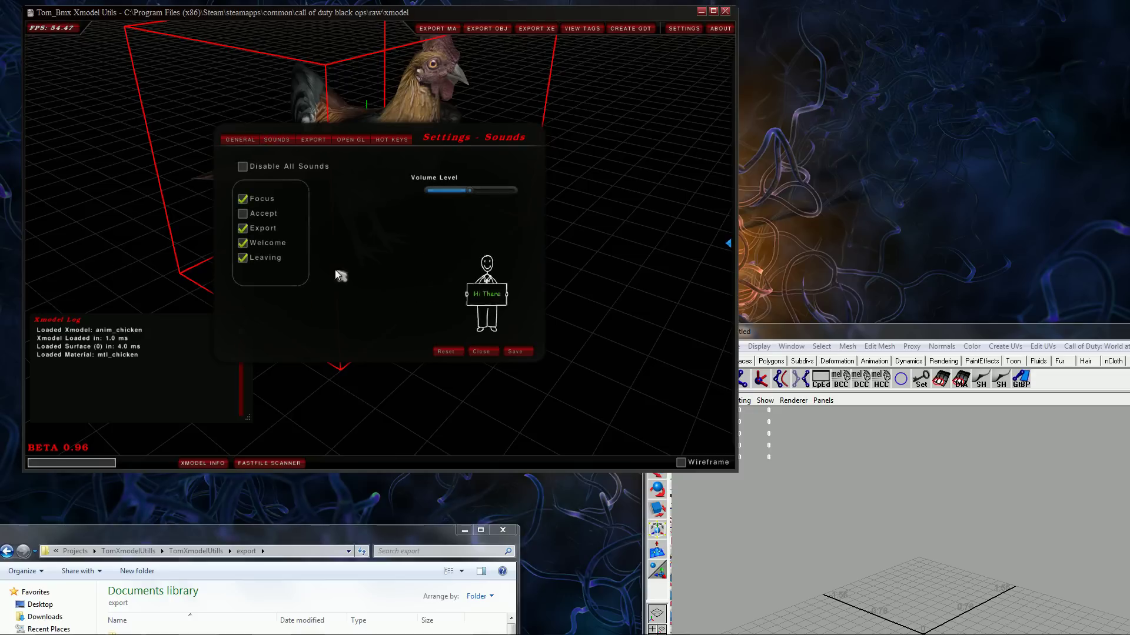
click(242, 166)
drag(494, 197, 466, 197)
drag(436, 190, 483, 190)
- Open the export settings to review their options and switch to the Maya window
click(310, 145)
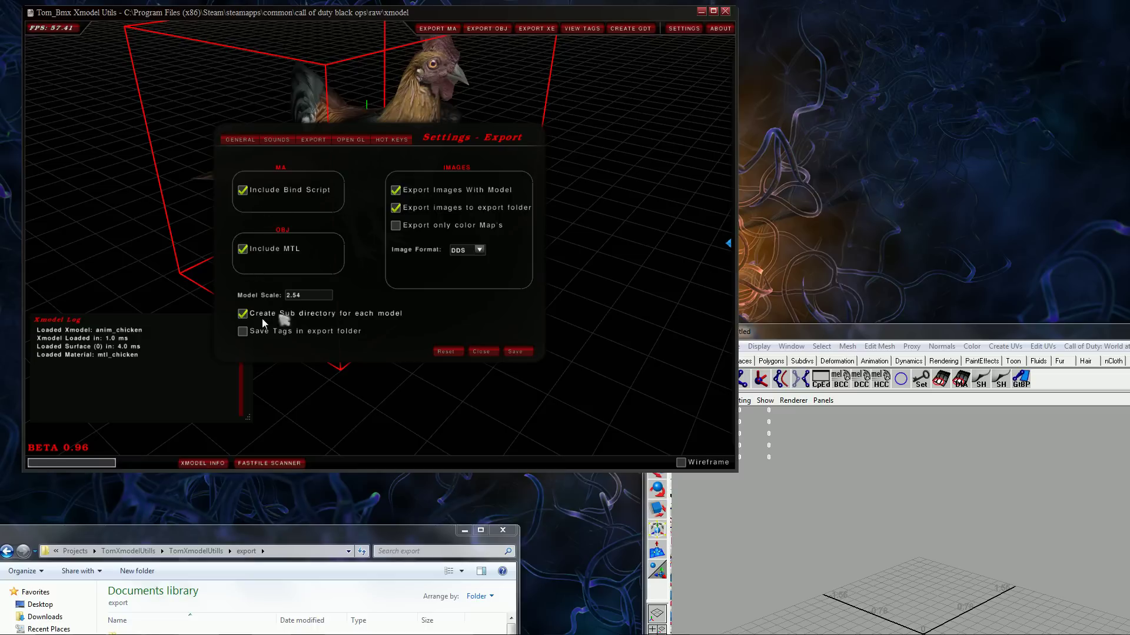
click(877, 498)
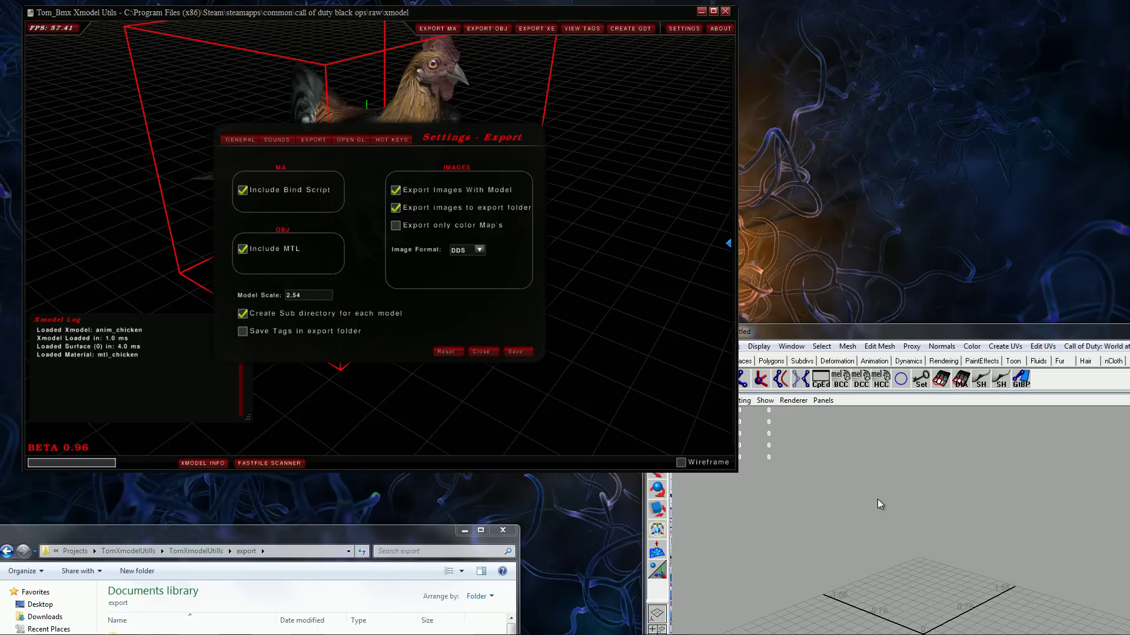
- Switch back and forth between the Xmodel Utils export settings and the Maya window while reviewing the MA and OBJ options
click(351, 219)
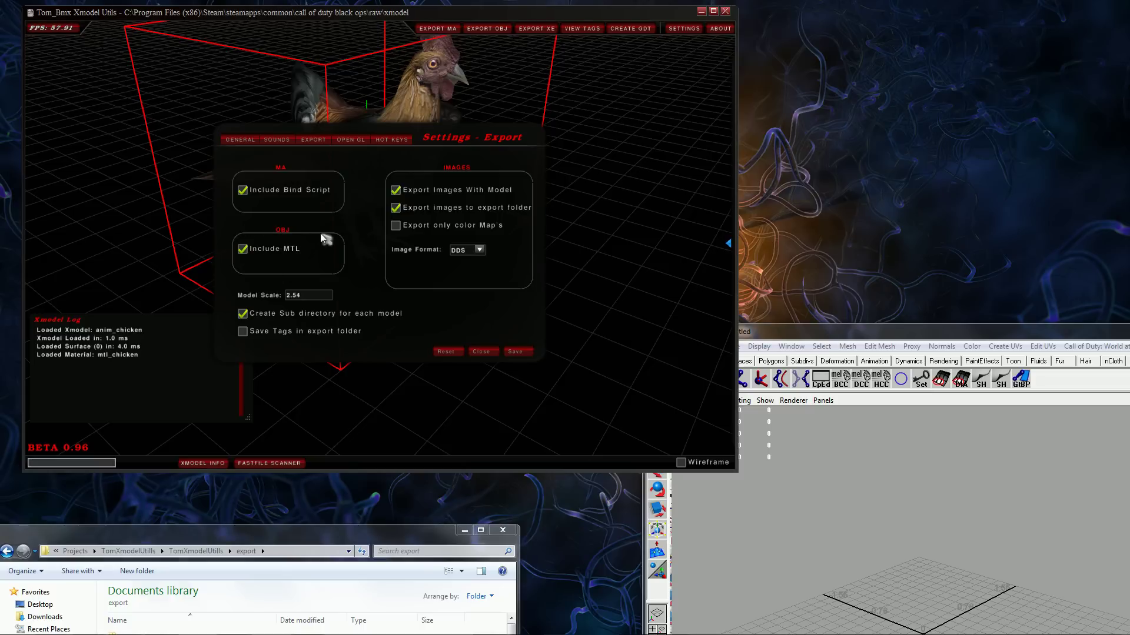
click(839, 491)
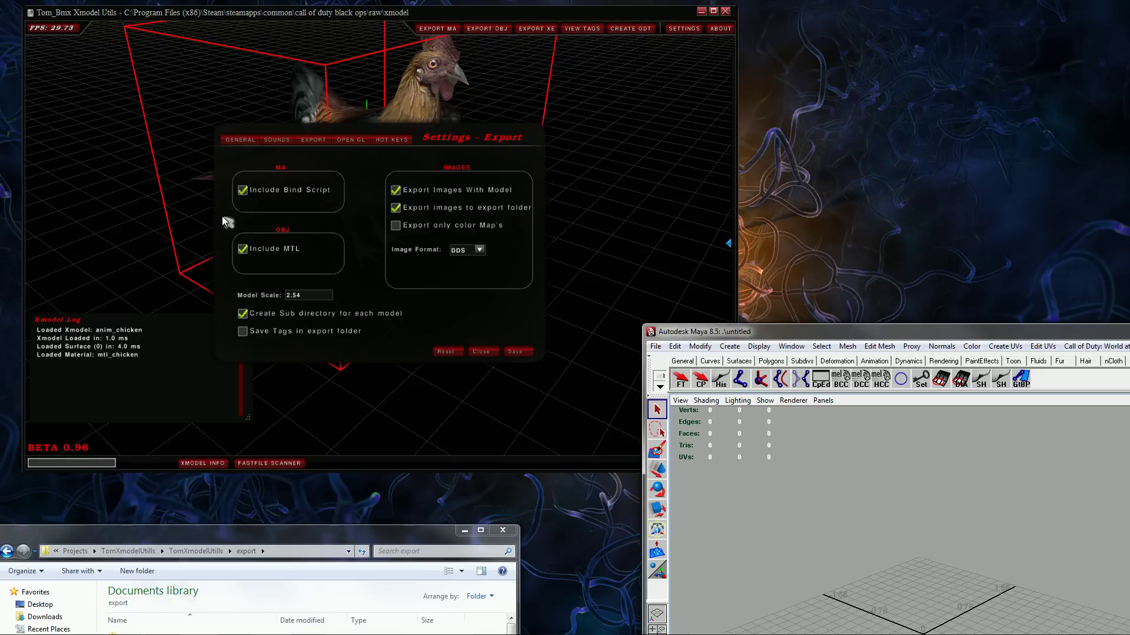
click(283, 175)
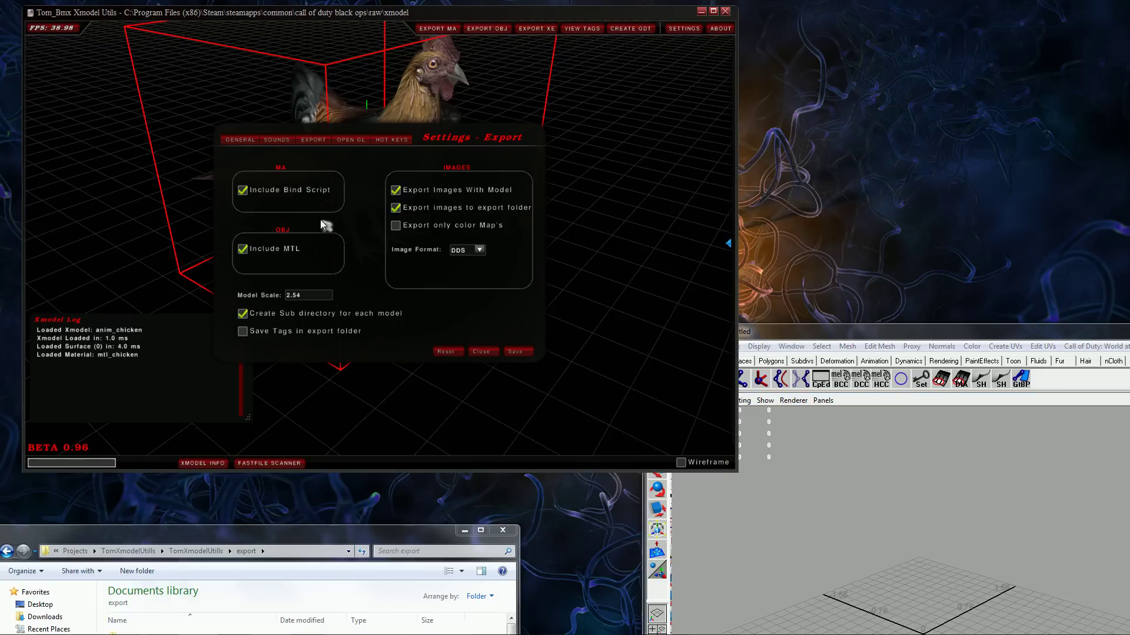
click(872, 491)
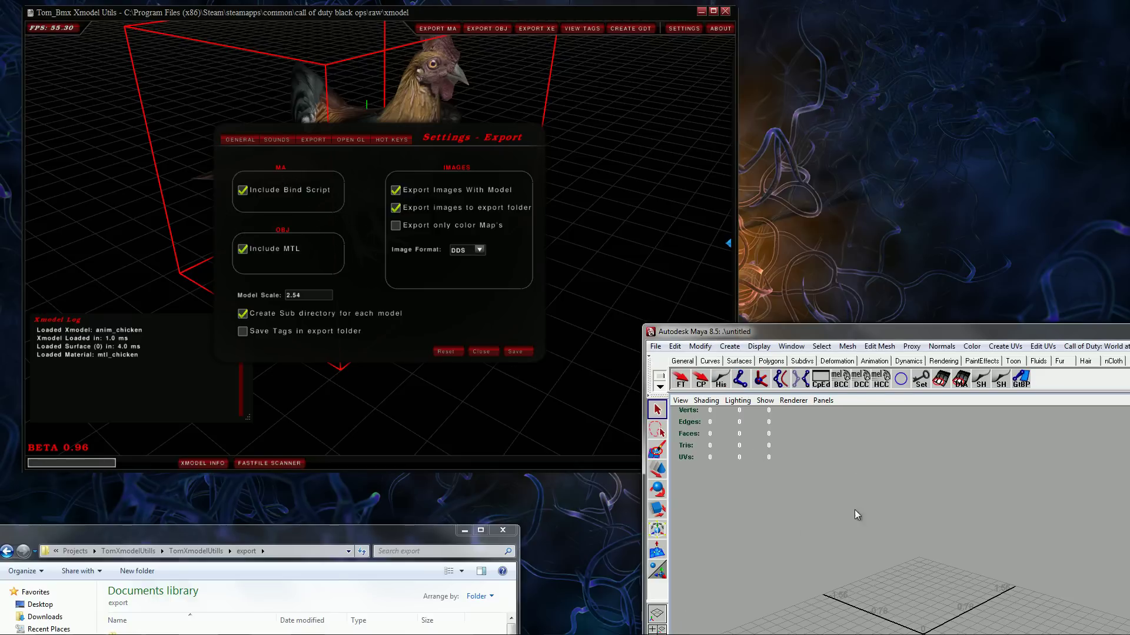
click(355, 214)
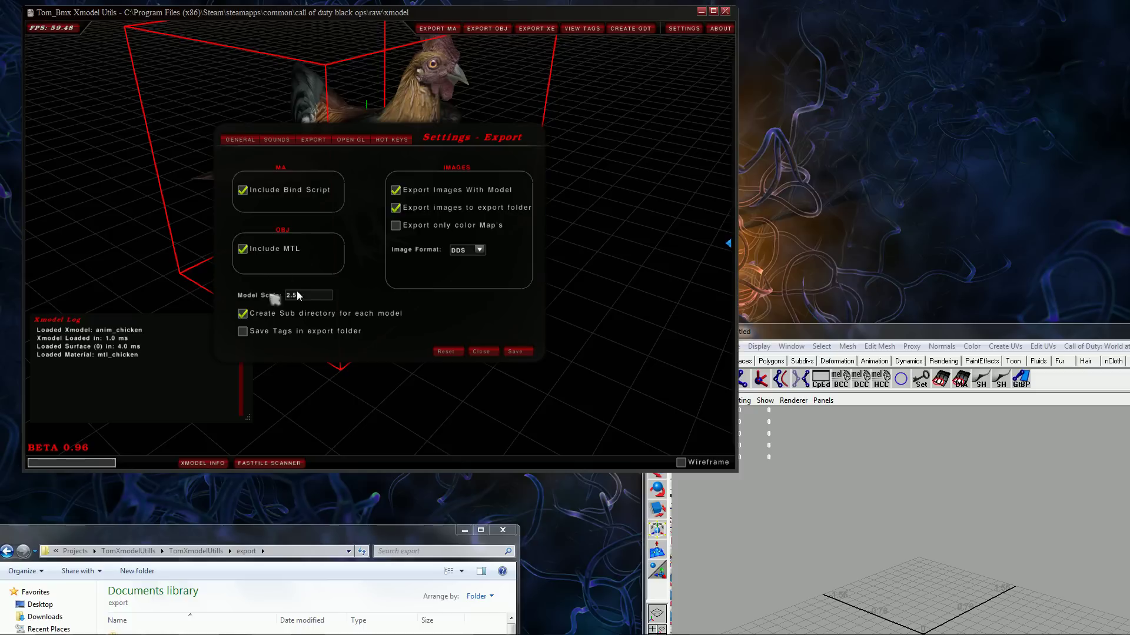
- Bring the export folder window forward, inspect the contents of the anim_berlin_flask folder and return to Xmodel Utils
click(279, 528)
drag(287, 531, 322, 160)
click(232, 317)
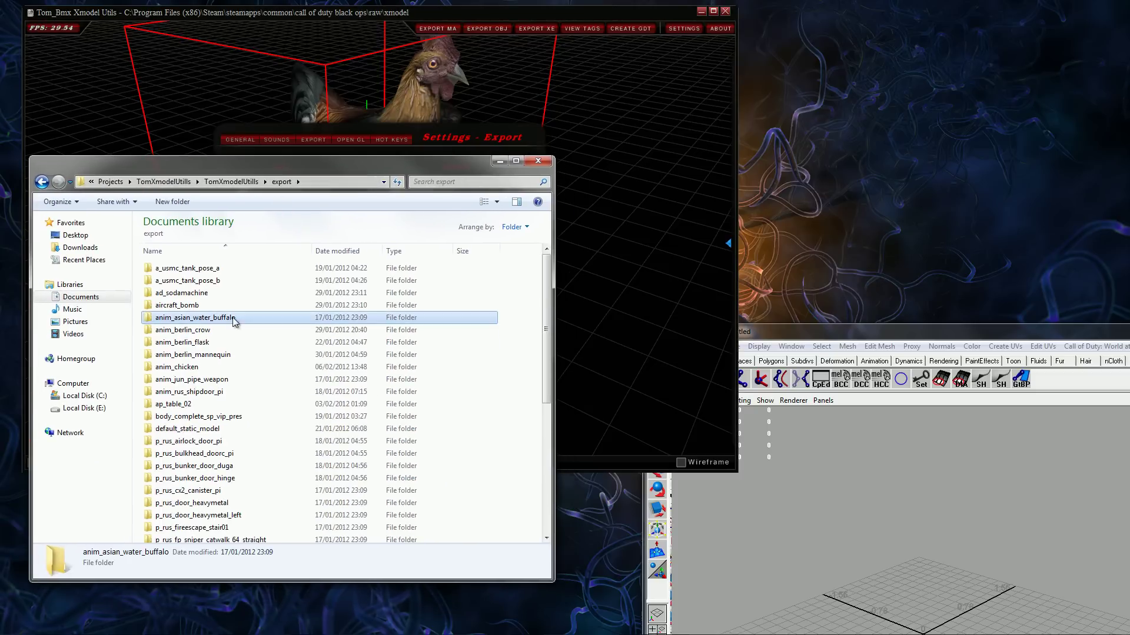
scroll(235, 409, down, 3)
scroll(186, 347, up, 3)
double_click(186, 343)
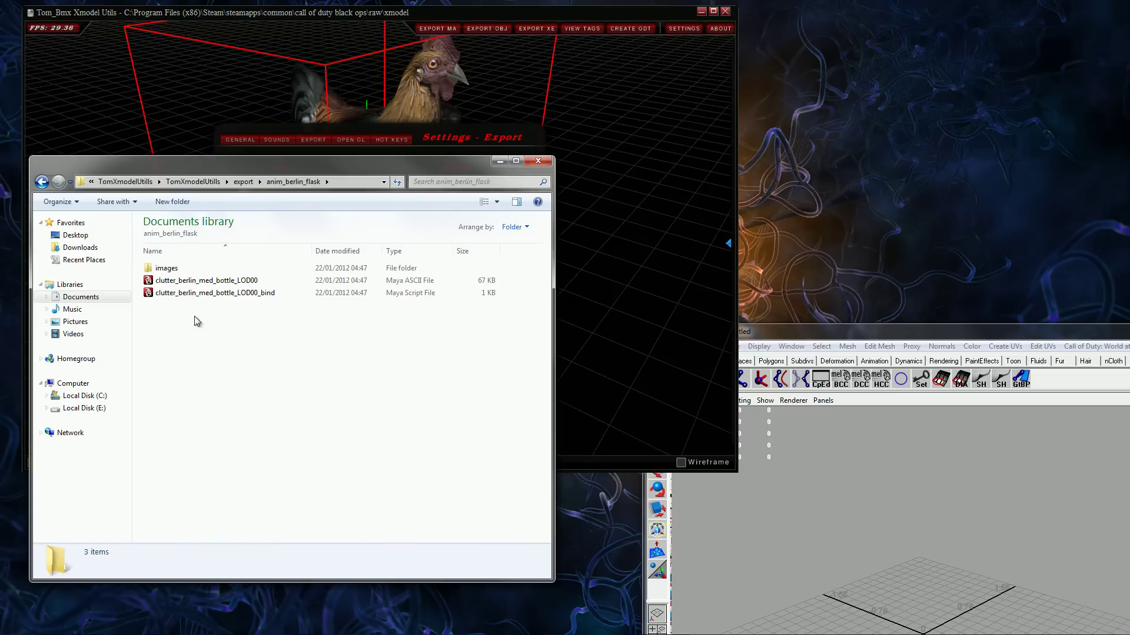
click(42, 182)
drag(104, 165, 97, 417)
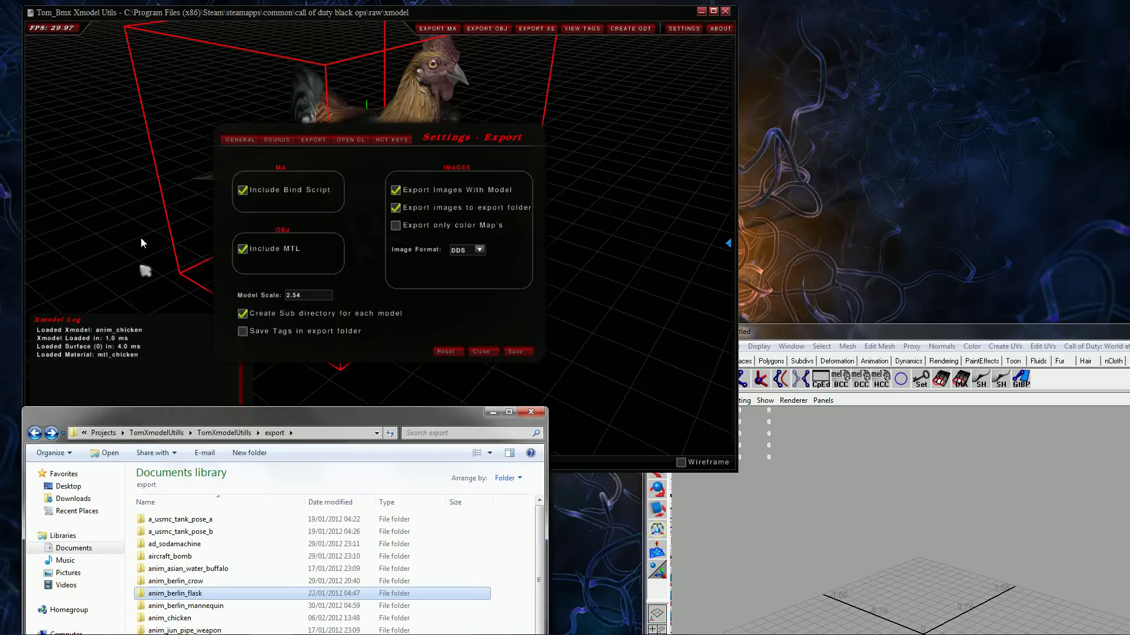
click(141, 239)
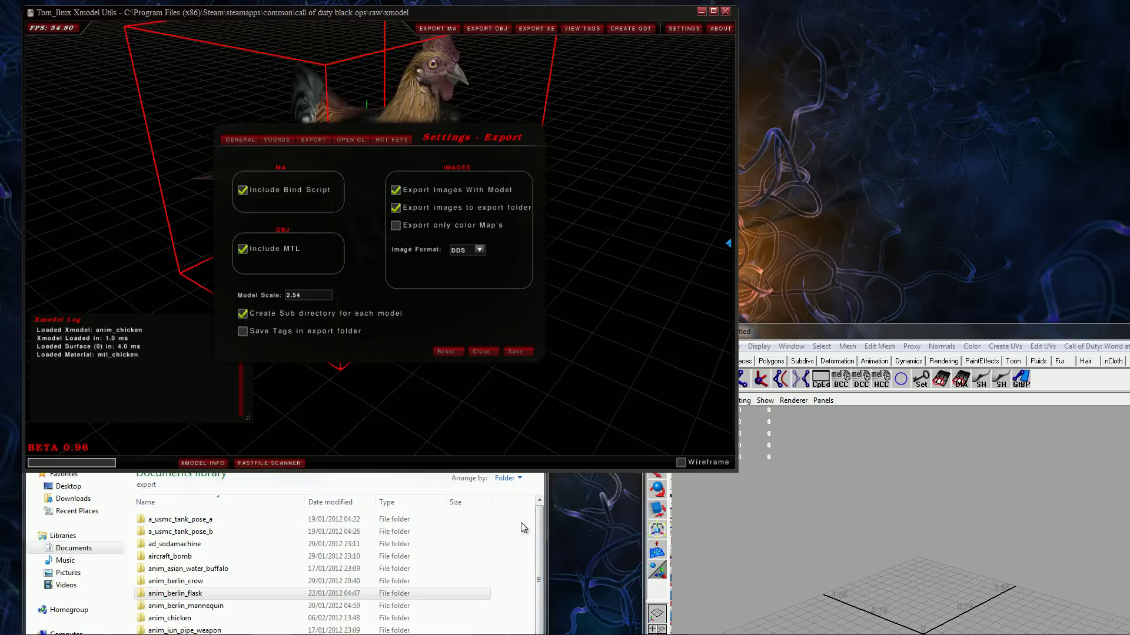
- Inspect the tags file in the exported anim_asian_water_buffalo folder, return to the export folder and uncover the export settings
click(518, 540)
drag(287, 411, 269, 280)
double_click(168, 438)
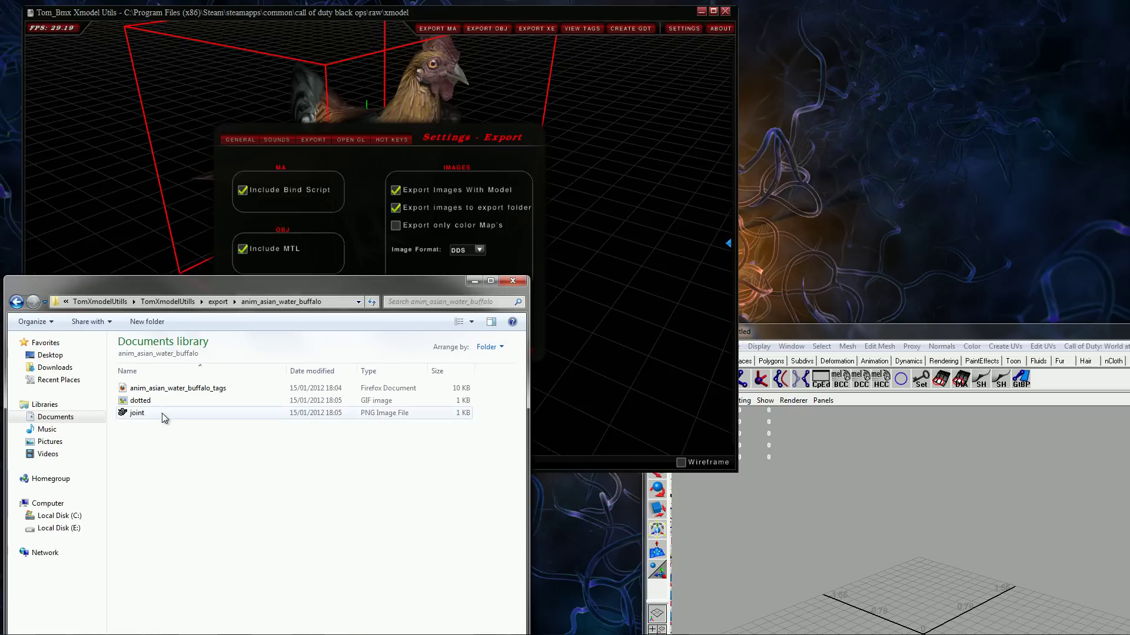
click(195, 388)
click(16, 301)
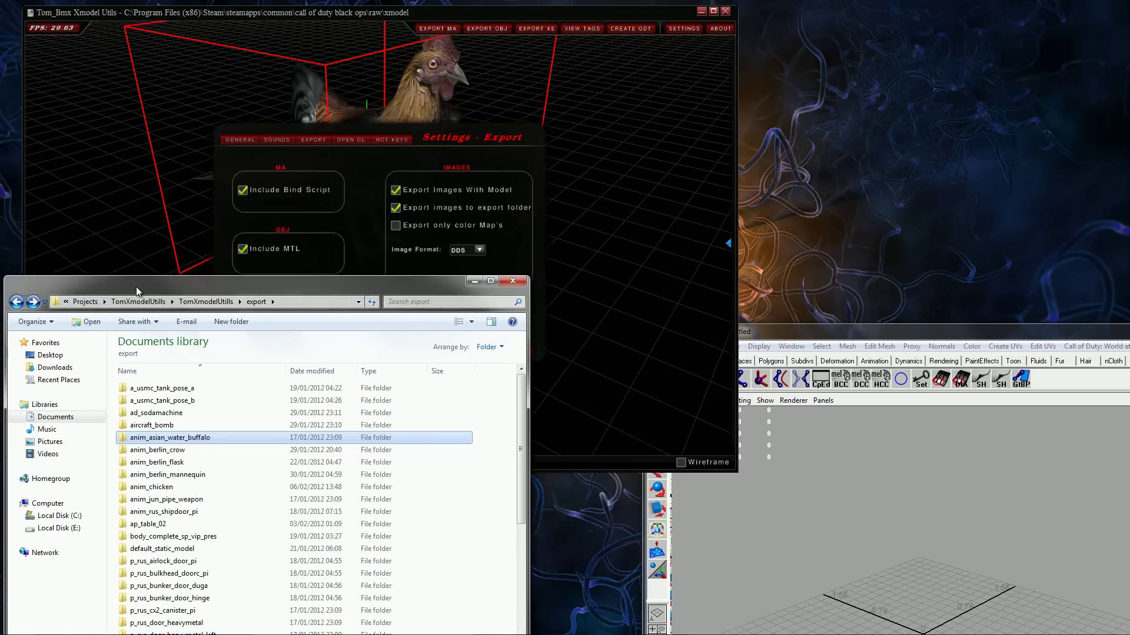
drag(136, 287, 140, 453)
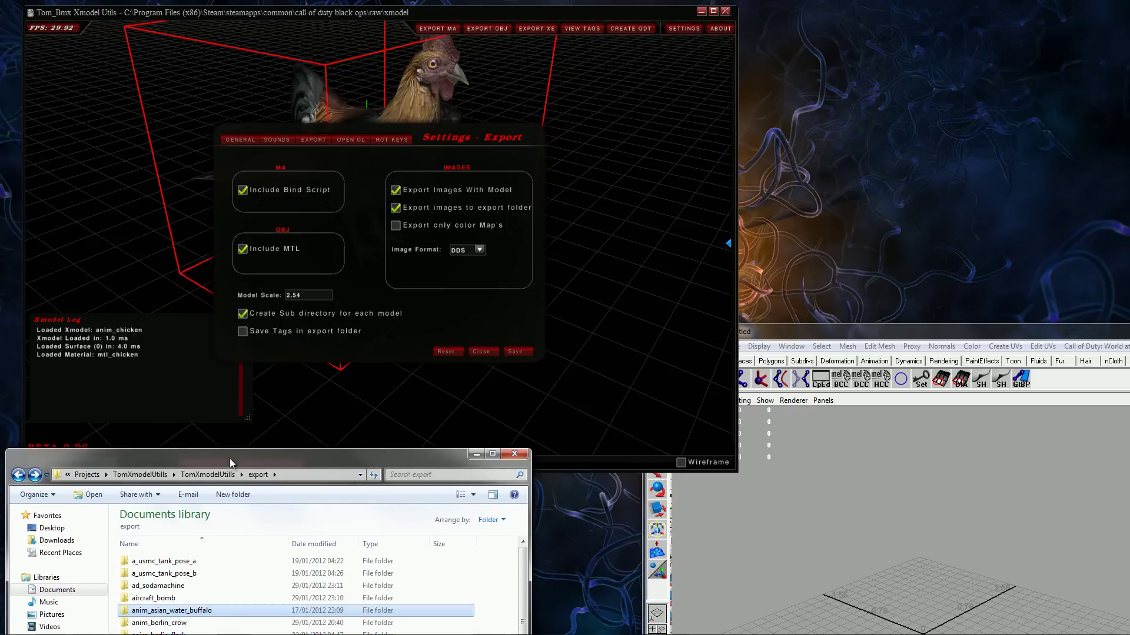
drag(230, 458, 233, 423)
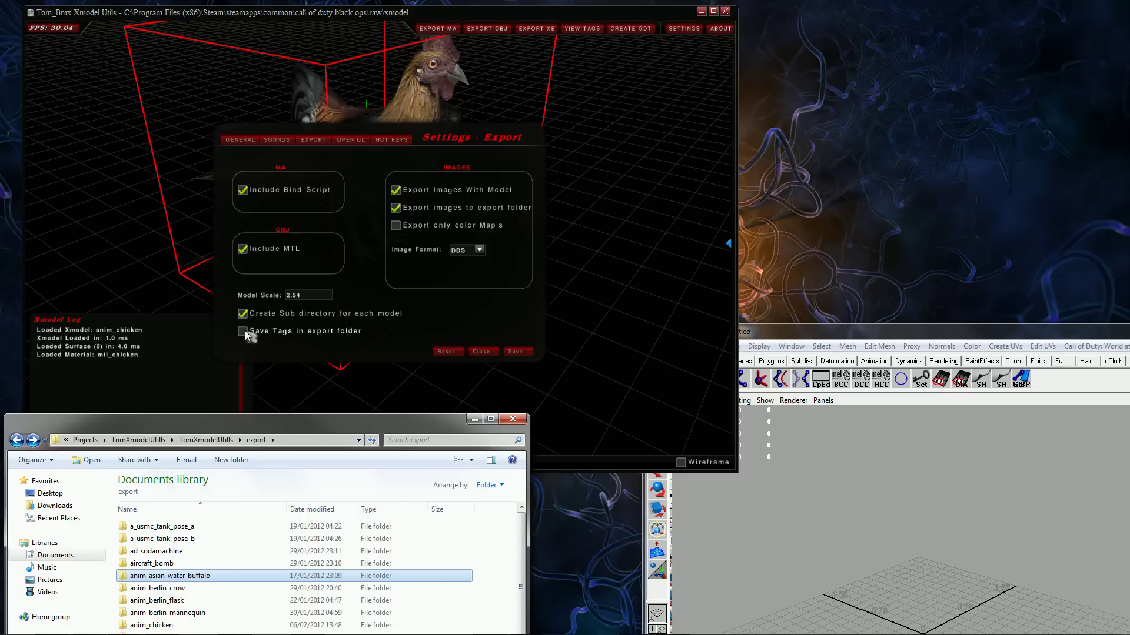
- Inspect the contents of the ad_sodamachine export folder and go back to the export folder
click(172, 552)
double_click(172, 552)
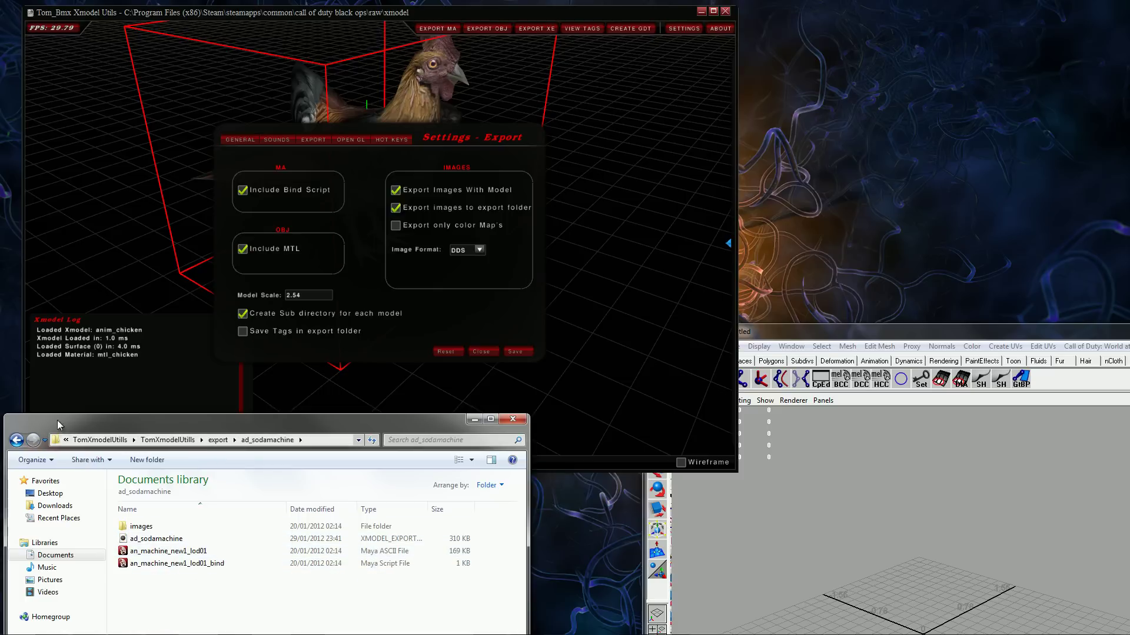
click(16, 440)
- Return to Xmodel Utils, show the chicken model's properties and review the available image formats
click(142, 235)
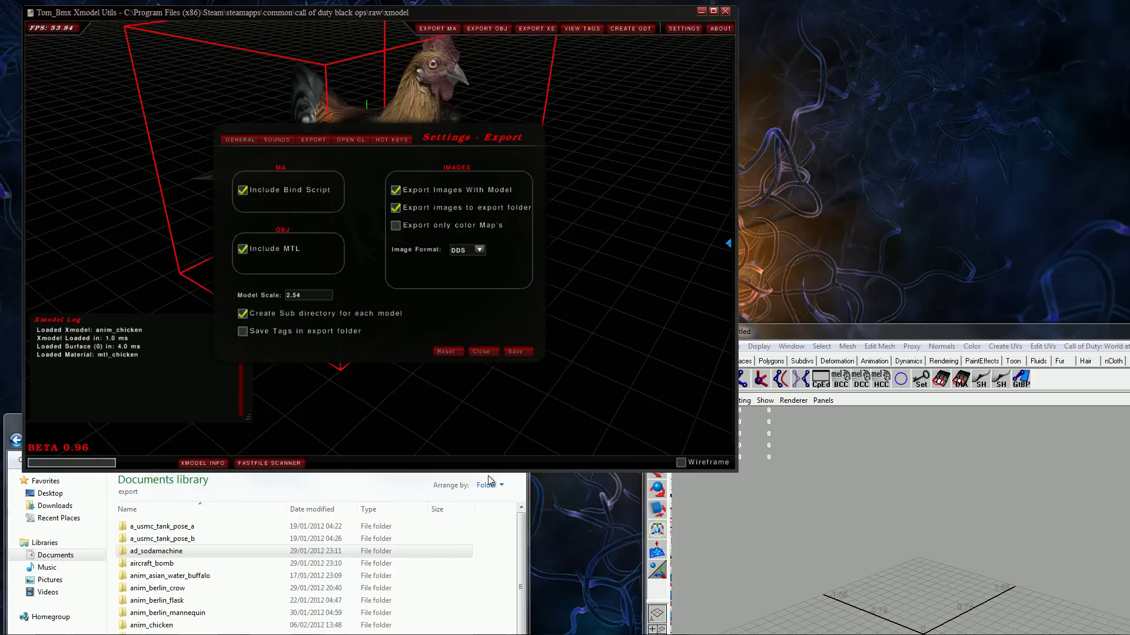
click(202, 463)
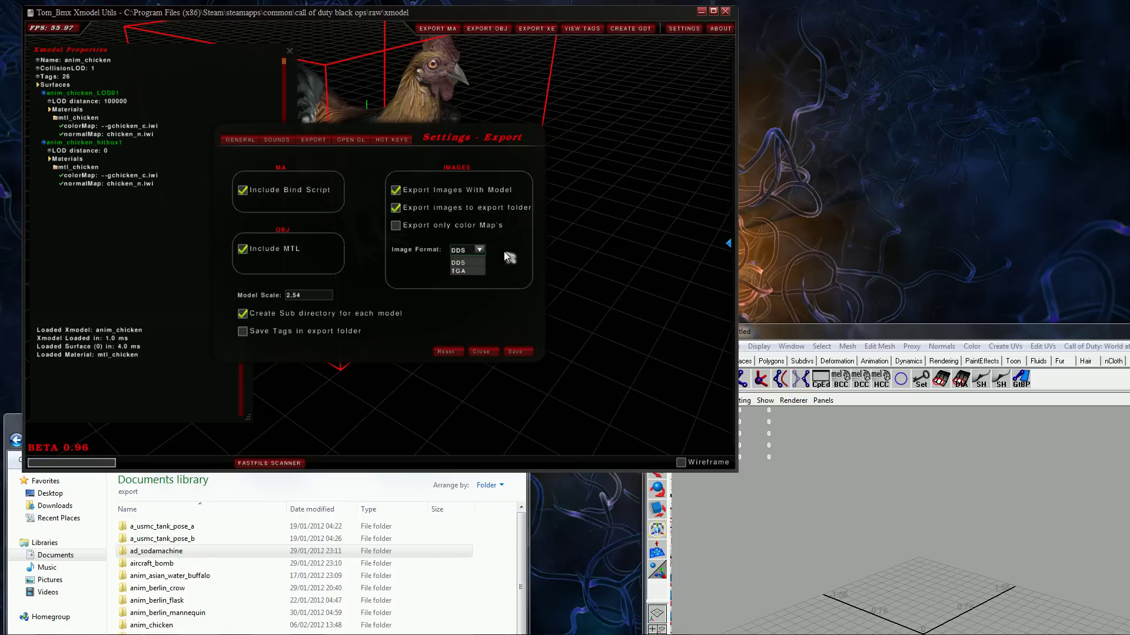
click(504, 252)
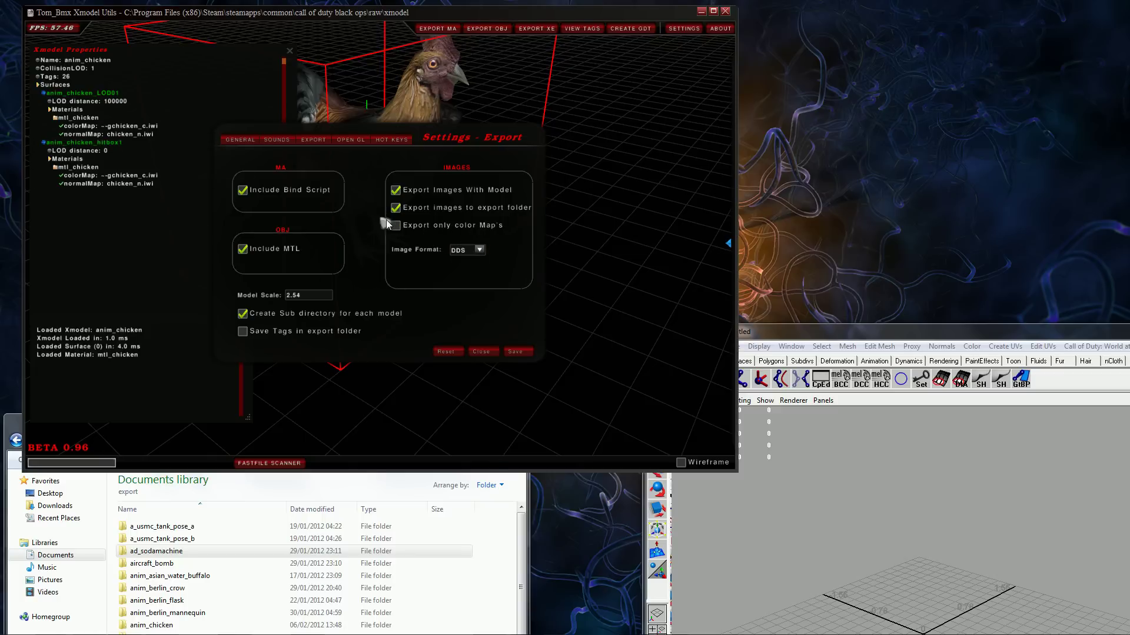
- Open the OpenGL settings and test WireFrame and Display Grid, restoring each option's original state
click(343, 140)
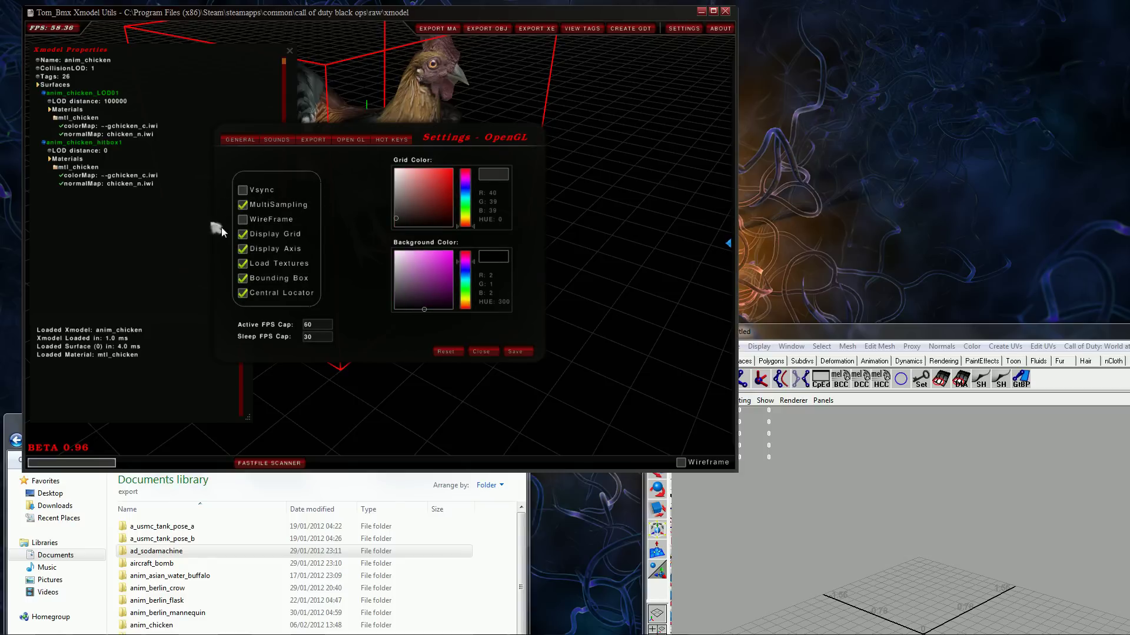
click(277, 220)
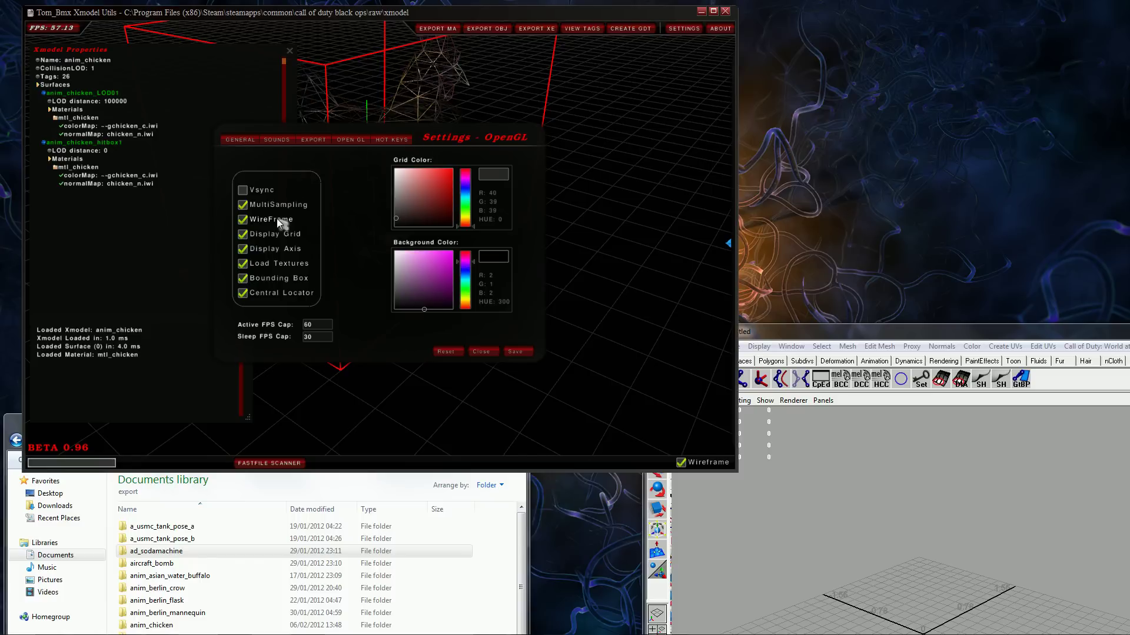
click(277, 220)
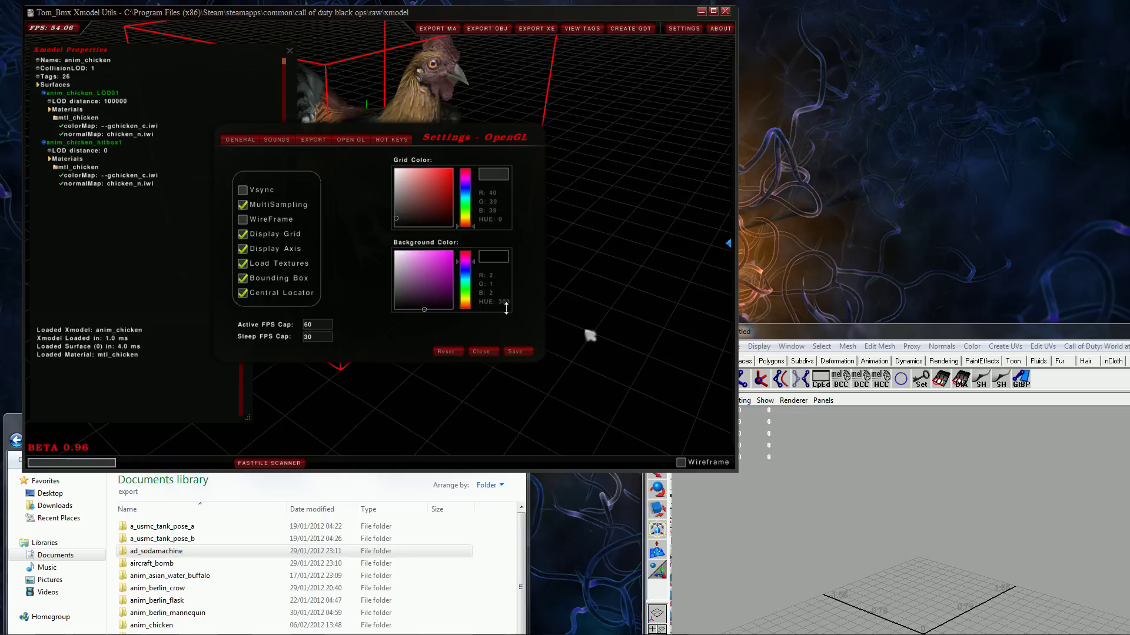
click(274, 236)
click(273, 235)
- Disable Bounding Box and Central Locator, inspect the chicken without them, and toggle Display Axis off and on
drag(614, 178, 628, 209)
click(276, 278)
click(274, 293)
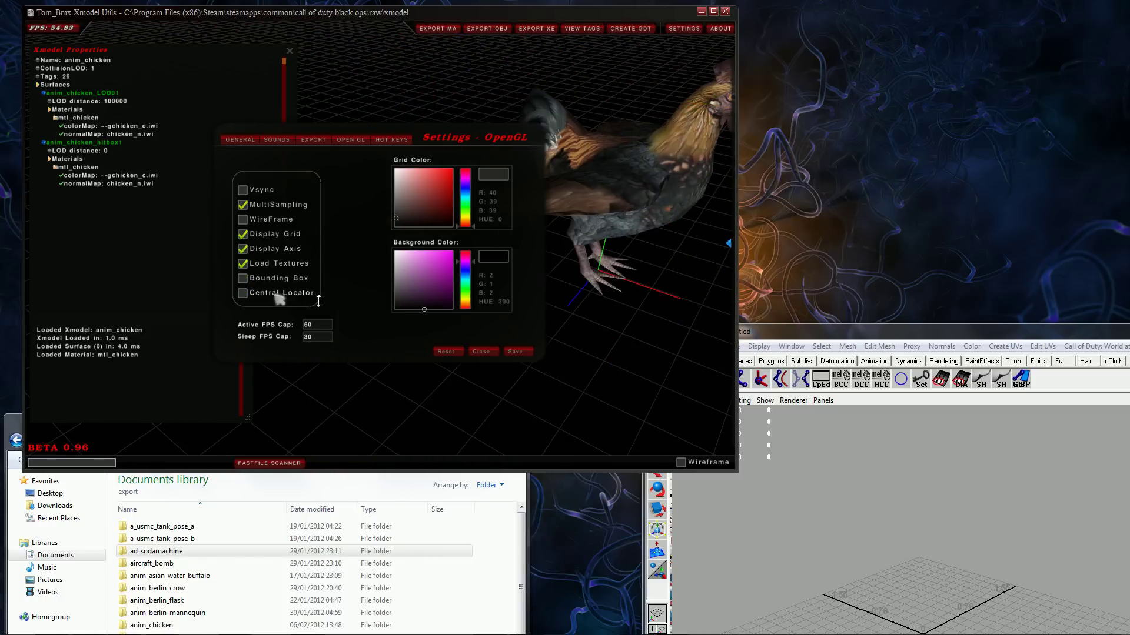
drag(712, 236, 692, 255)
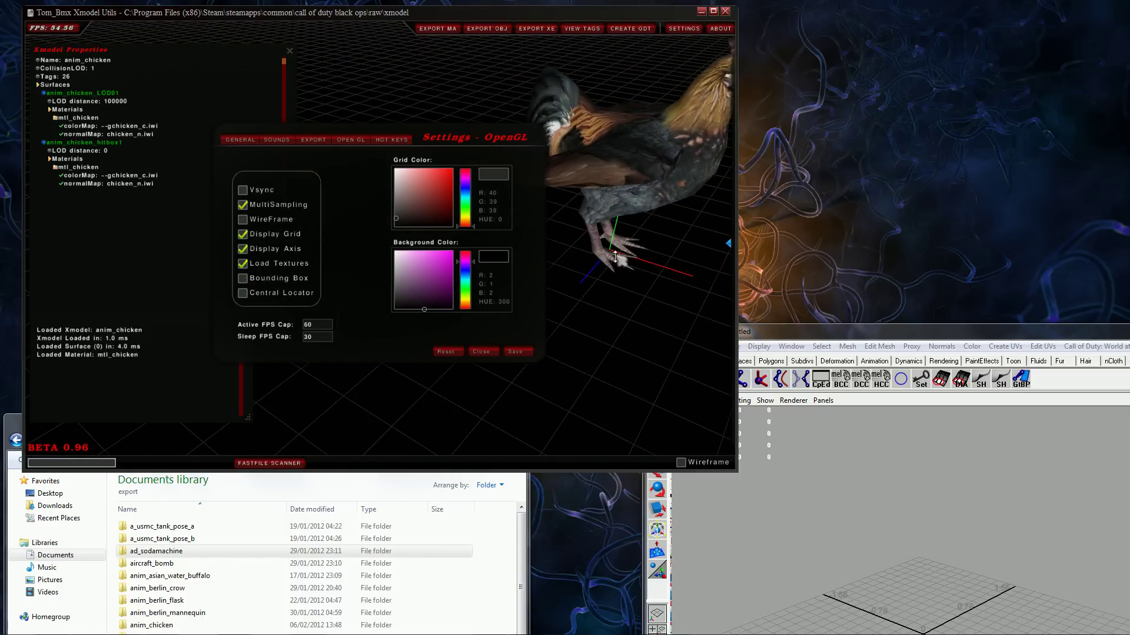
click(241, 249)
click(242, 249)
- Disable Load Textures and reload anim_chicken from the Xmodel List to view it untextured
click(241, 264)
key(Tab)
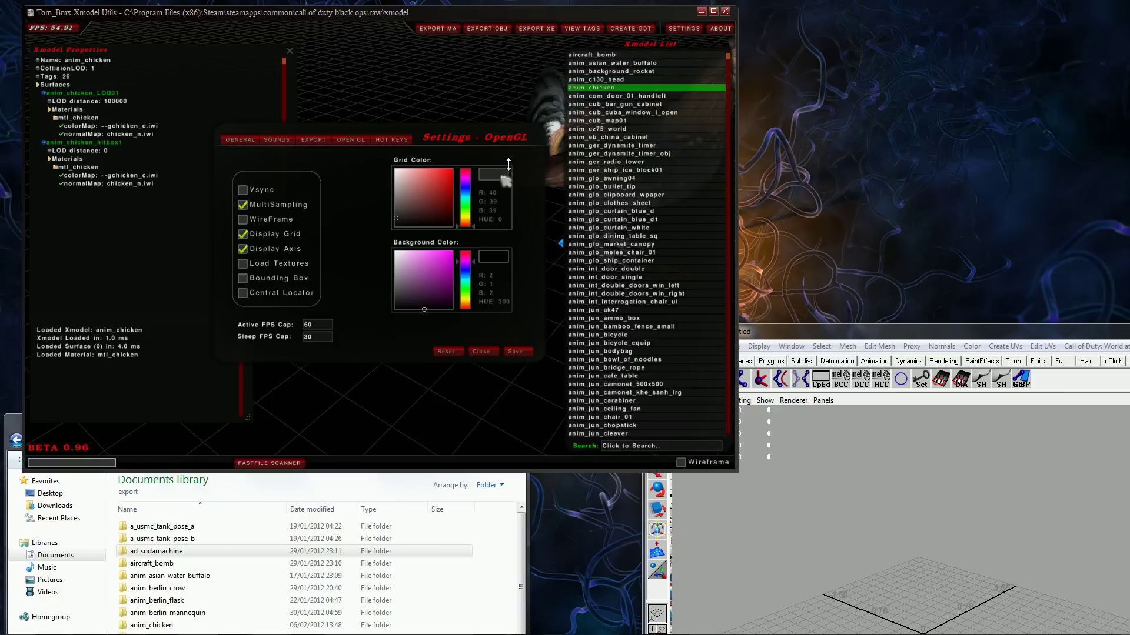
click(616, 88)
drag(463, 85, 387, 118)
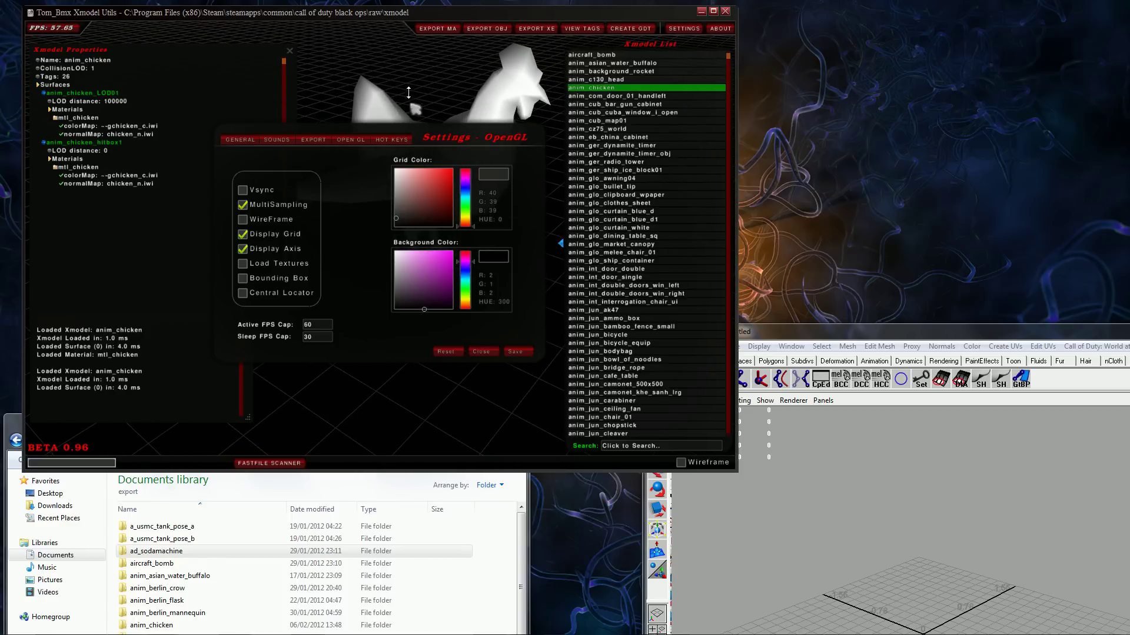
- Browse down the Xmodel List to load anim_int_double_doors_win_left, and hide the list
key(Down)
key(Down)
key(Down)
key(Down)
key(Down)
key(Down)
key(Down)
key(Down)
key(Down)
key(Down)
key(Down)
key(Down)
key(Down)
key(Down)
key(Down)
key(Down)
key(Down)
key(Down)
key(Down)
key(Down)
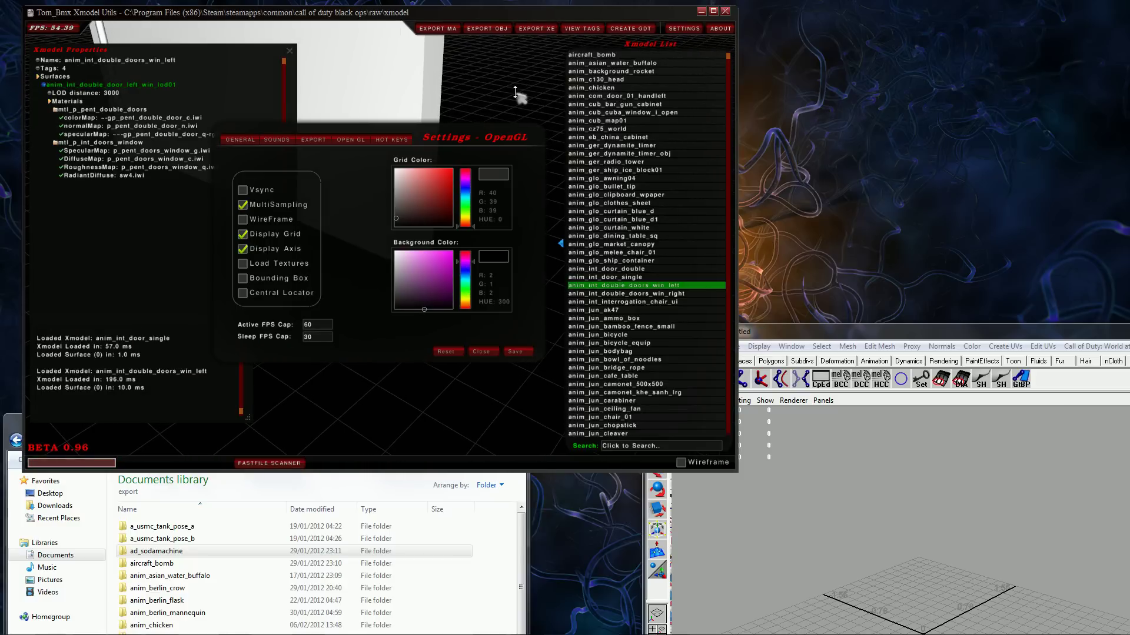
click(553, 124)
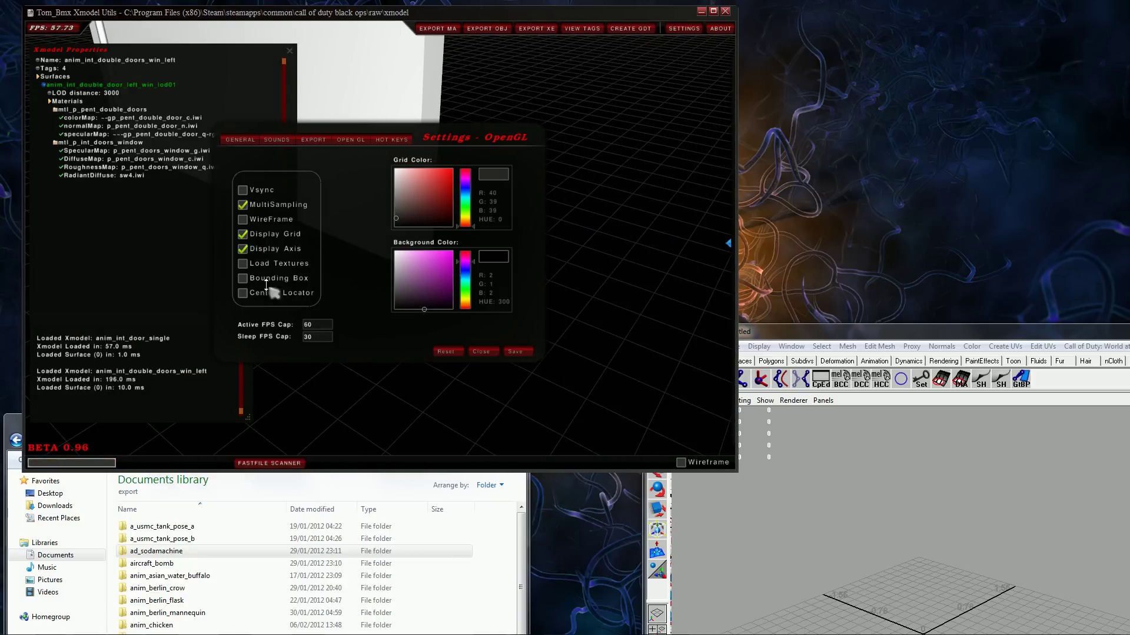
- Re-enable Load Textures, Bounding Box and Central Locator in the OpenGL settings
click(265, 263)
drag(606, 190, 615, 306)
click(286, 278)
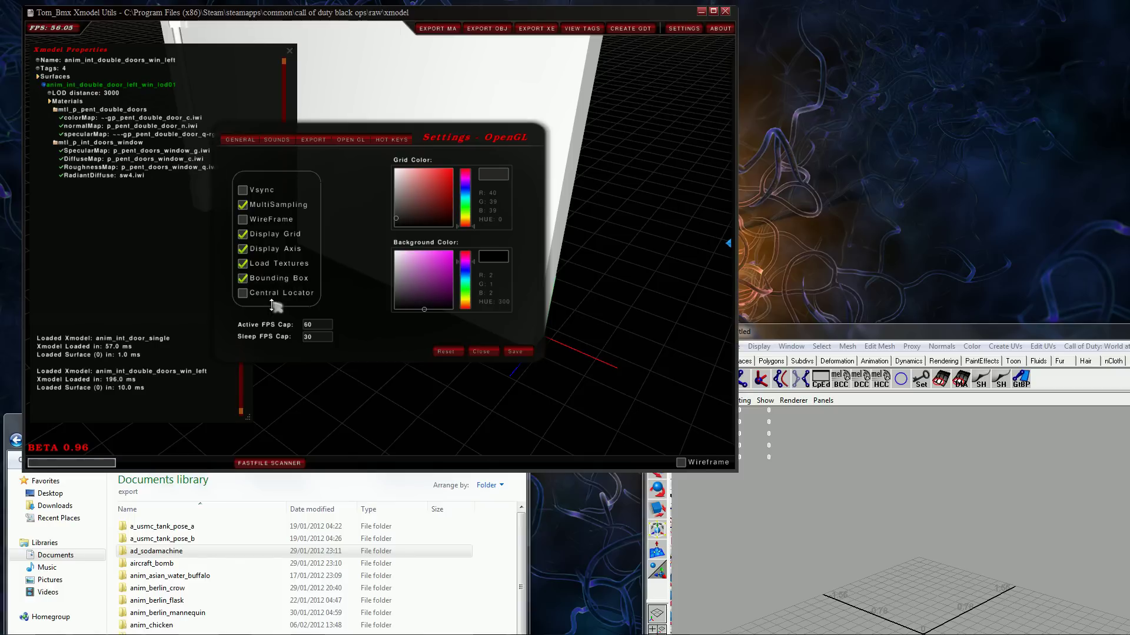
click(271, 293)
drag(542, 228, 596, 266)
- Compare the frame rate with Xmodel Utils active and out of focus to demonstrate the active and sleep FPS caps
drag(595, 95, 624, 319)
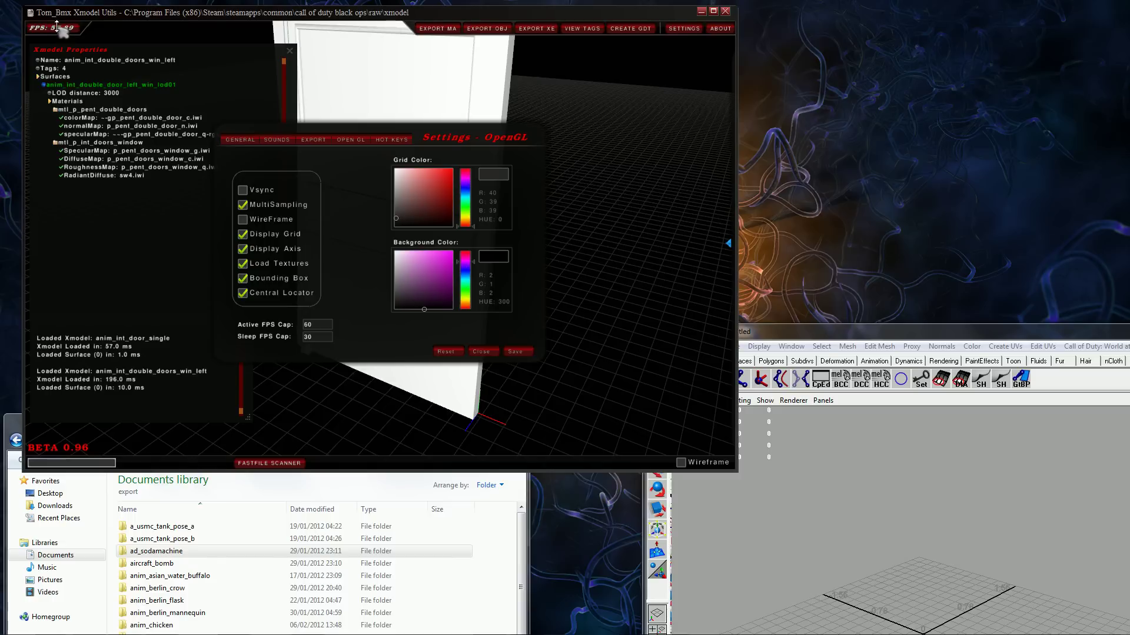
drag(656, 316, 615, 324)
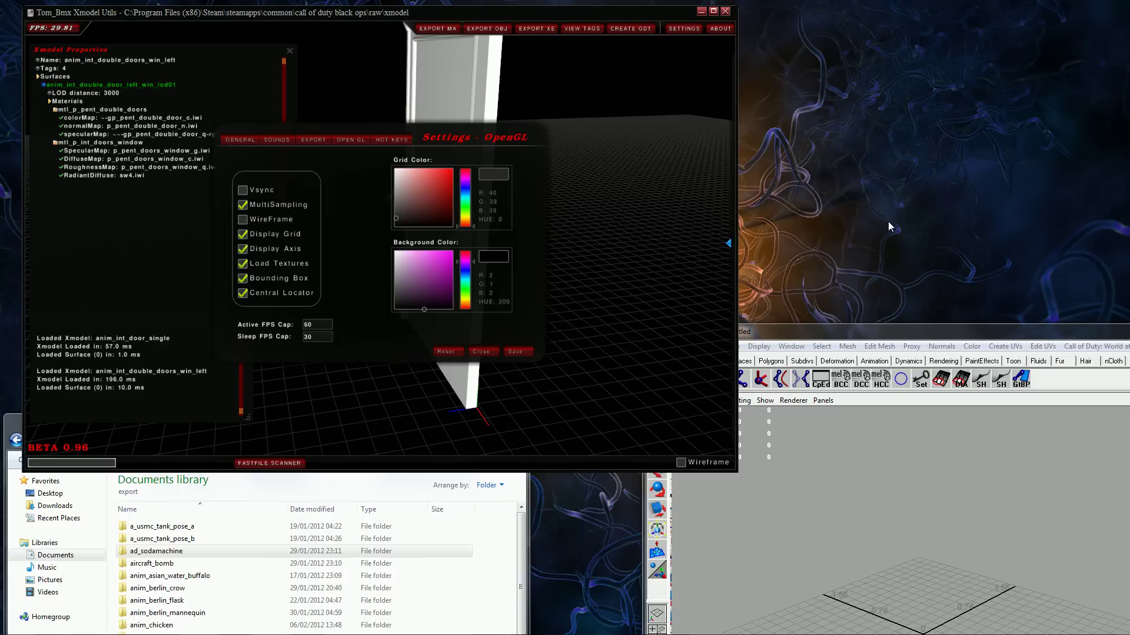
click(637, 209)
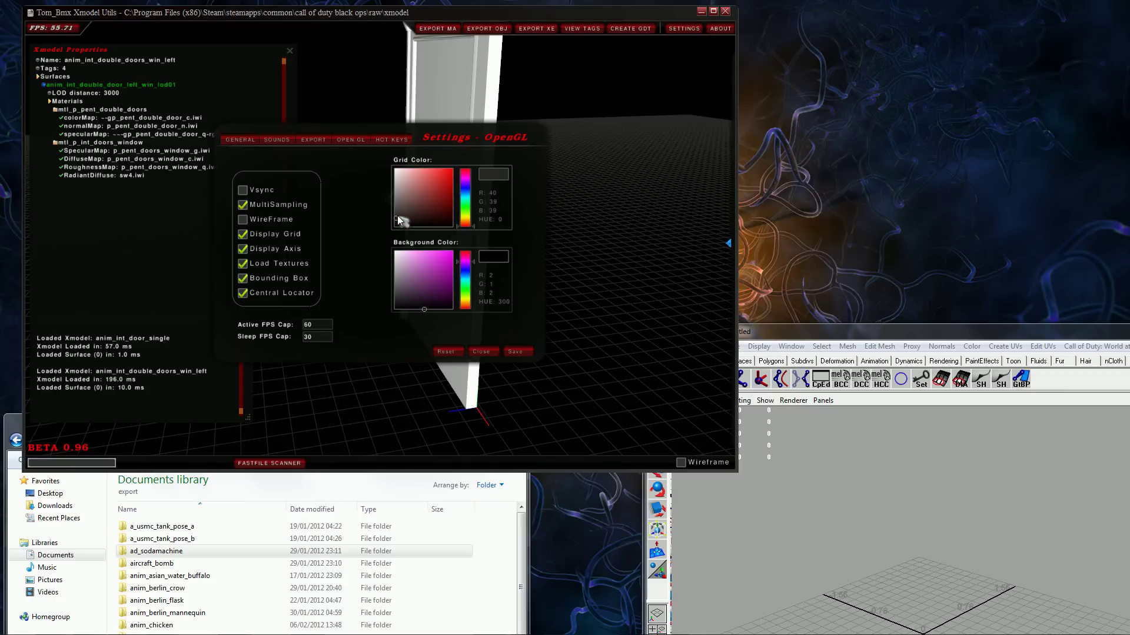
- Set the grid color to a lighter grey and check the grid around the door model
mouse_move(397, 215)
mouse_down()
mouse_move(449, 193)
mouse_move(442, 180)
mouse_move(397, 218)
mouse_up()
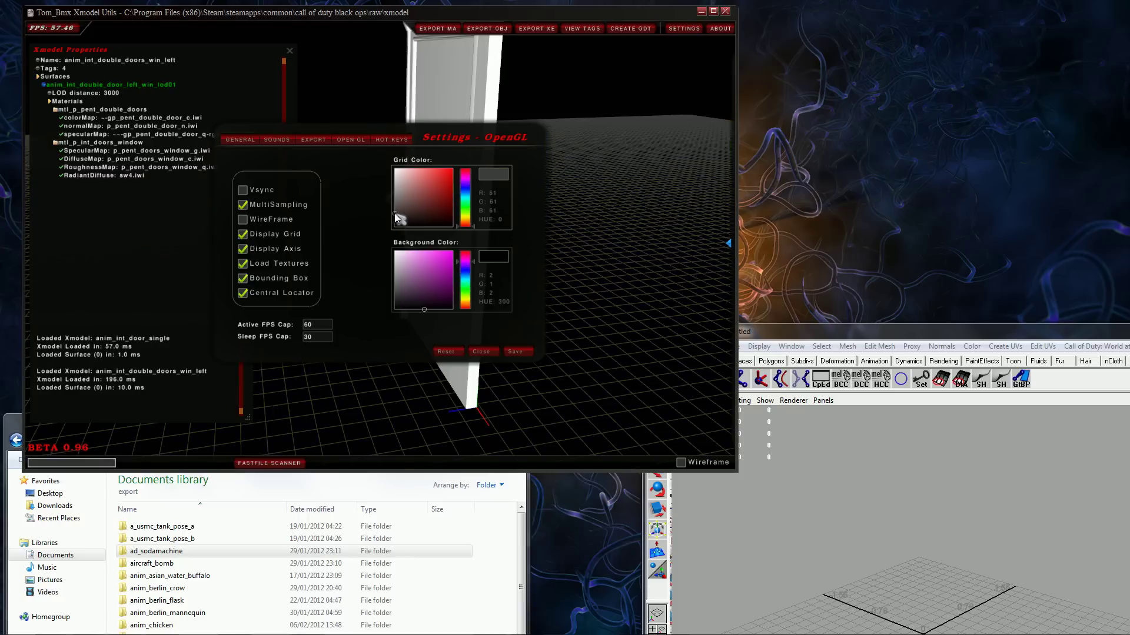
drag(619, 359, 348, 167)
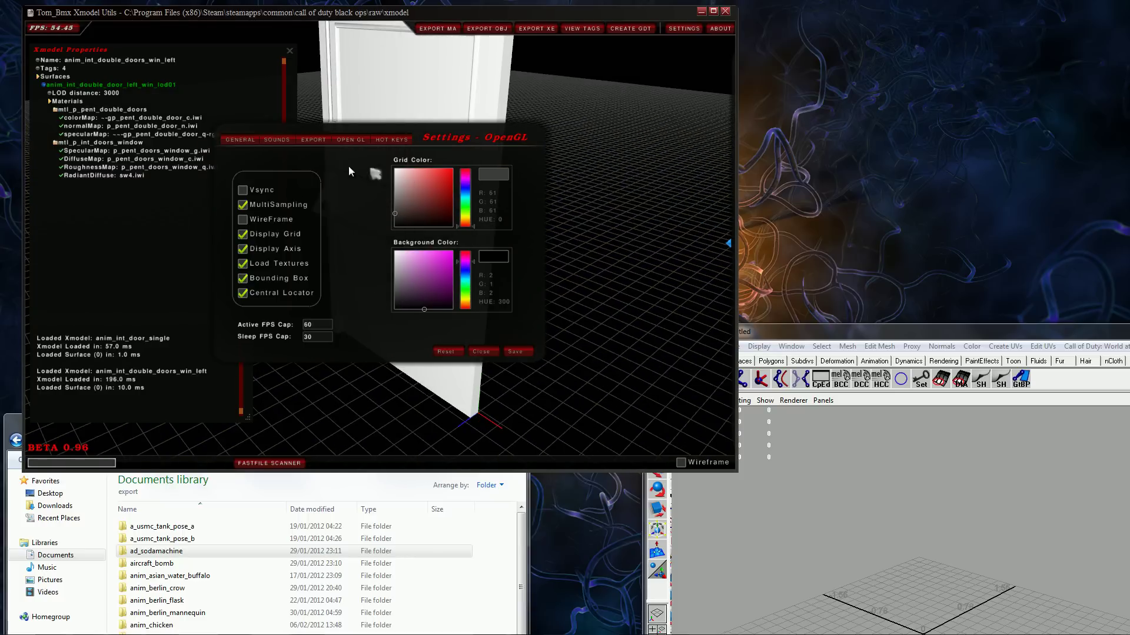
- Open the hotkey settings and set Mouse Controls to Asset Viewer
click(383, 140)
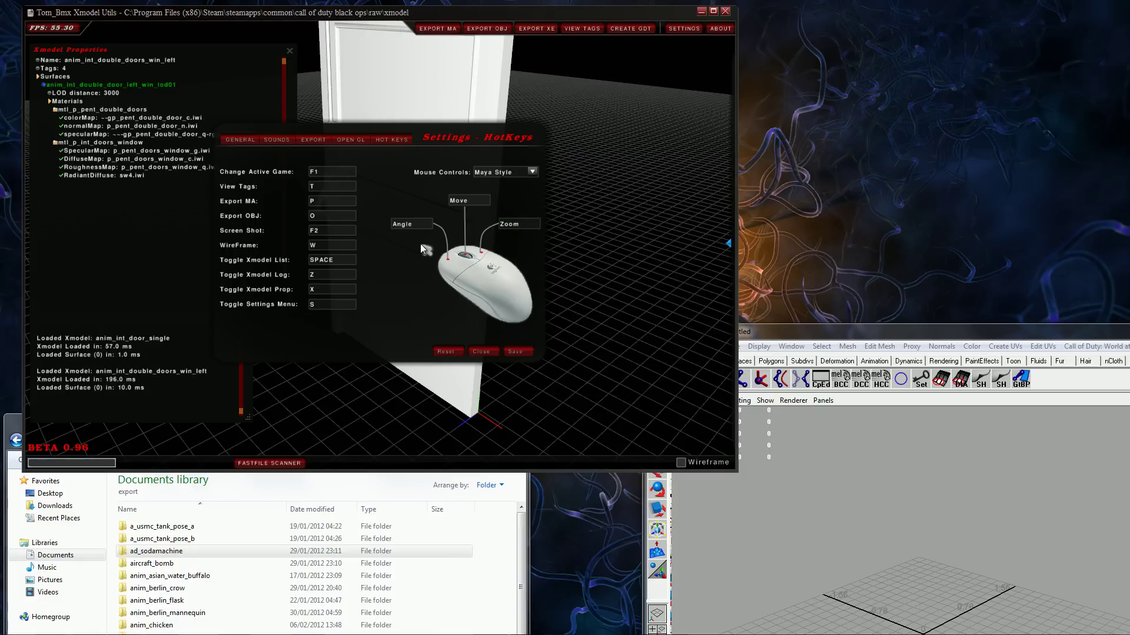
click(531, 171)
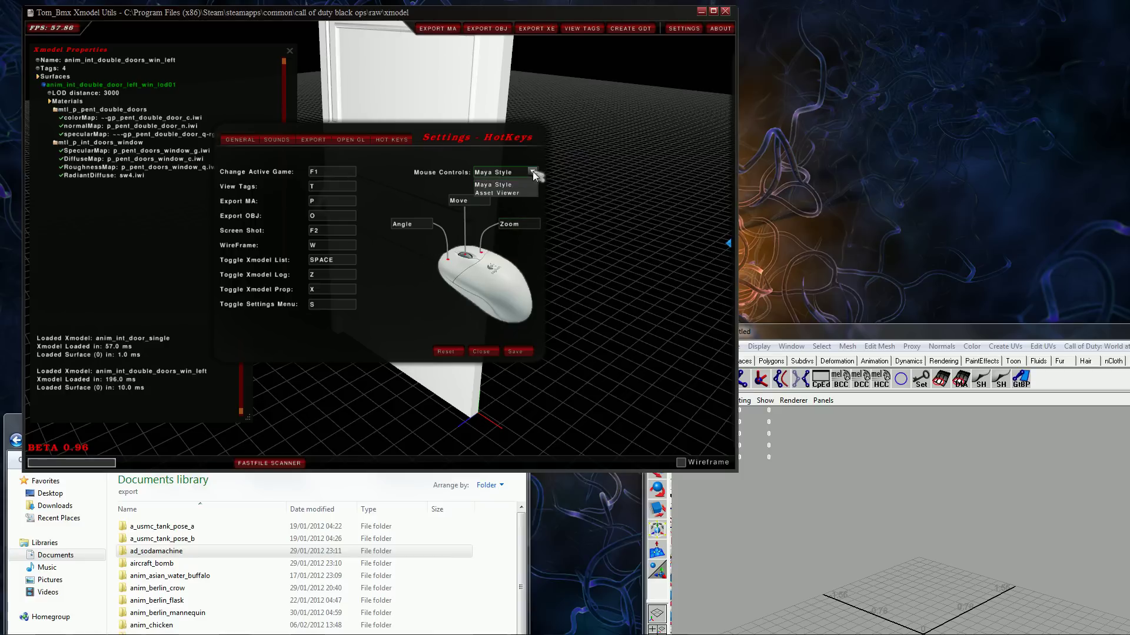
click(504, 193)
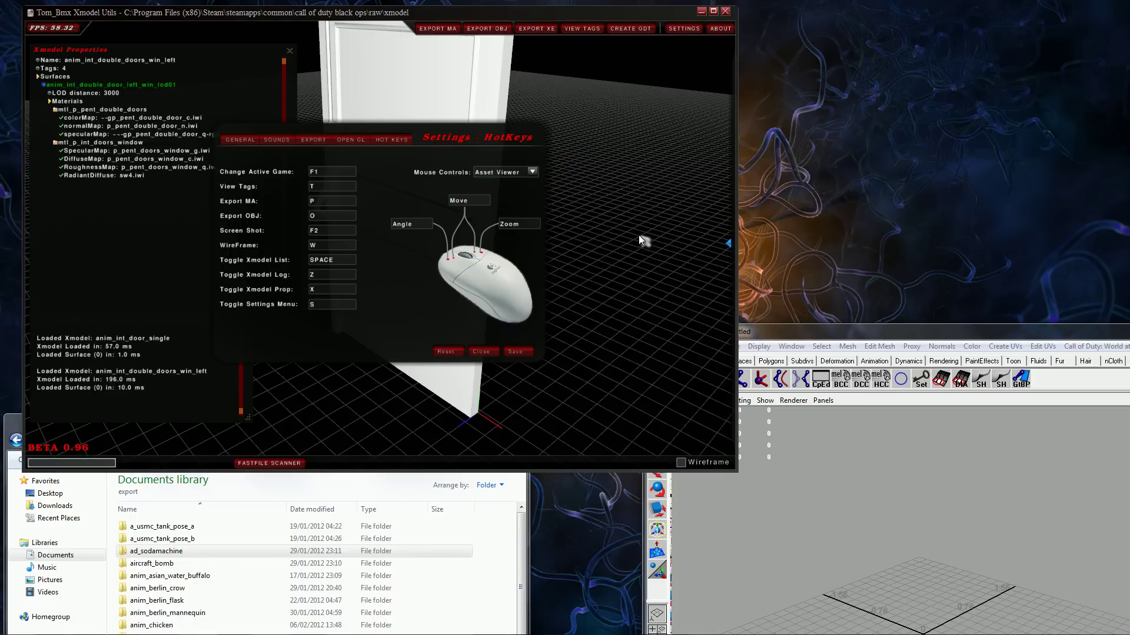
- Orbit the door with the Asset Viewer controls, set Mouse Controls to Maya Style, and orbit the door again
drag(610, 219, 601, 291)
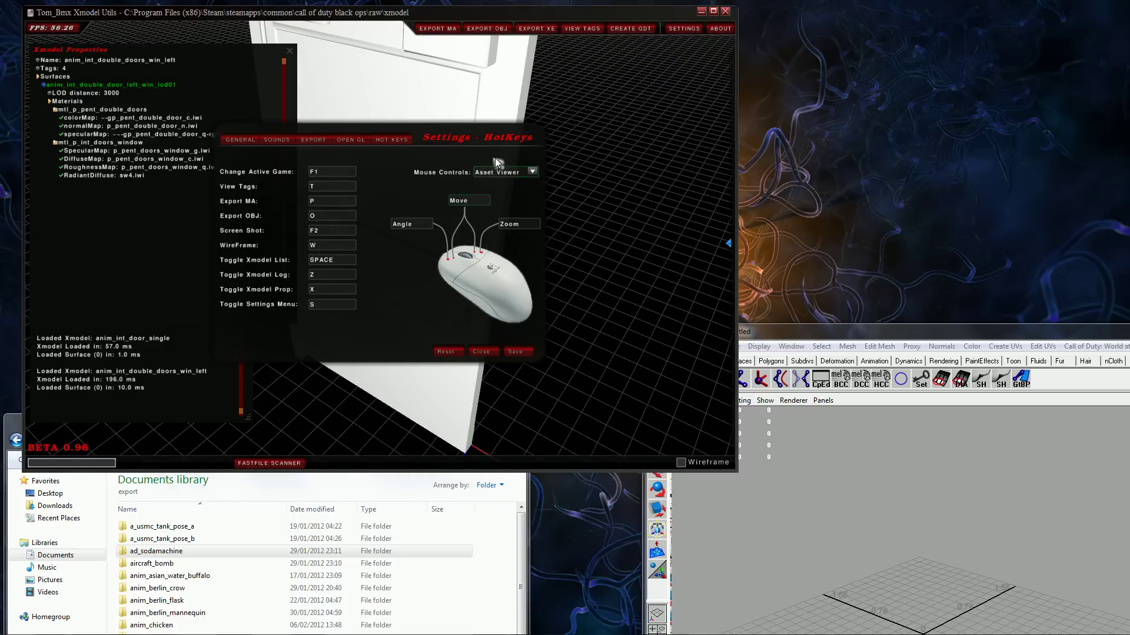
click(531, 172)
click(521, 182)
alt+drag(597, 209, 496, 158)
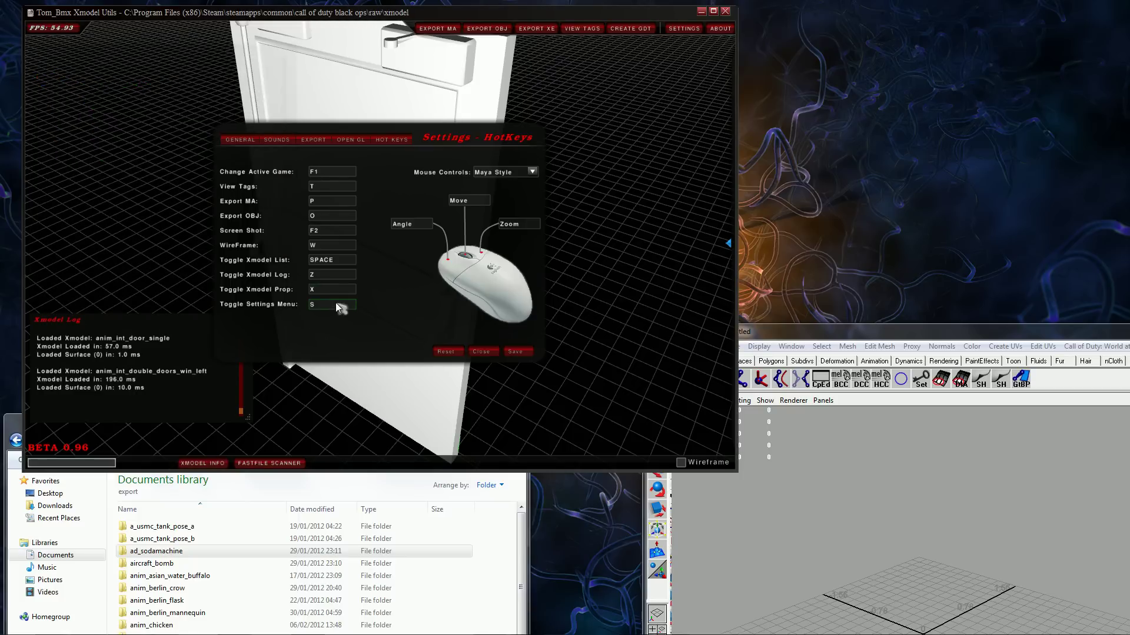
- Demonstrate the hotkeys that toggle Xmodel Properties, the Xmodel Log, the Xmodel List and the settings window
key(x)
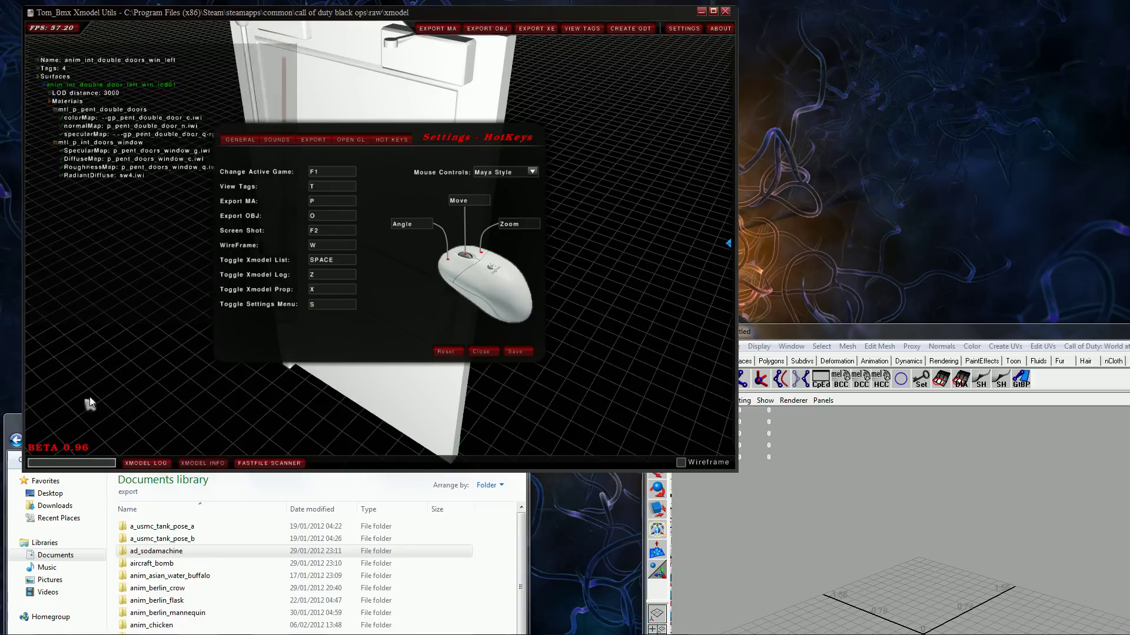
key(x)
key(z)
key(x)
key(space)
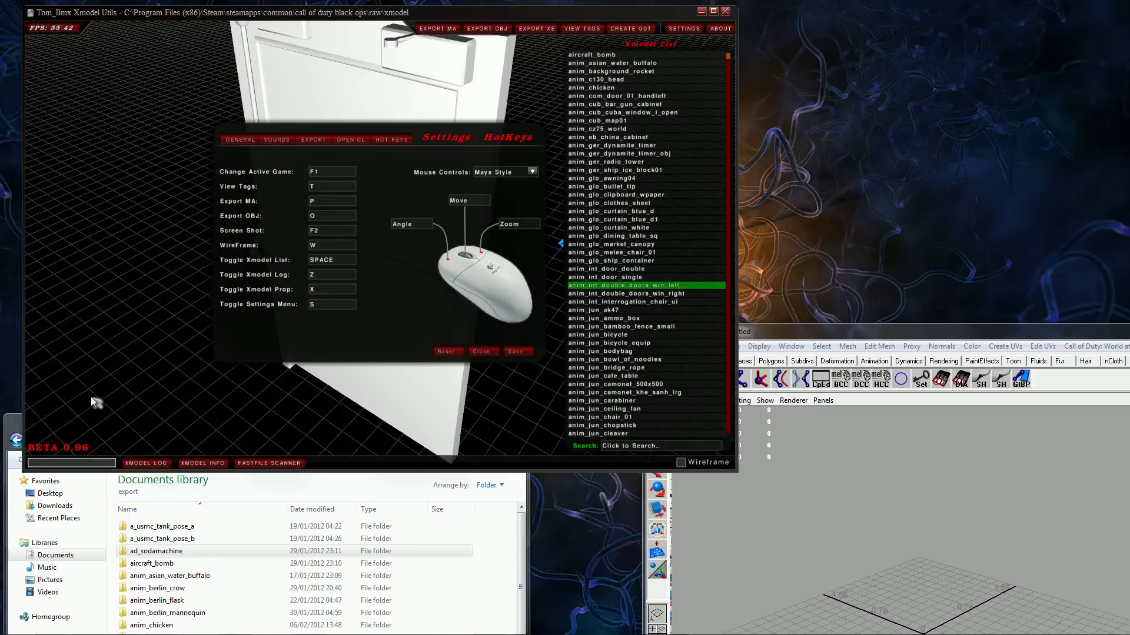
key(space)
key(s)
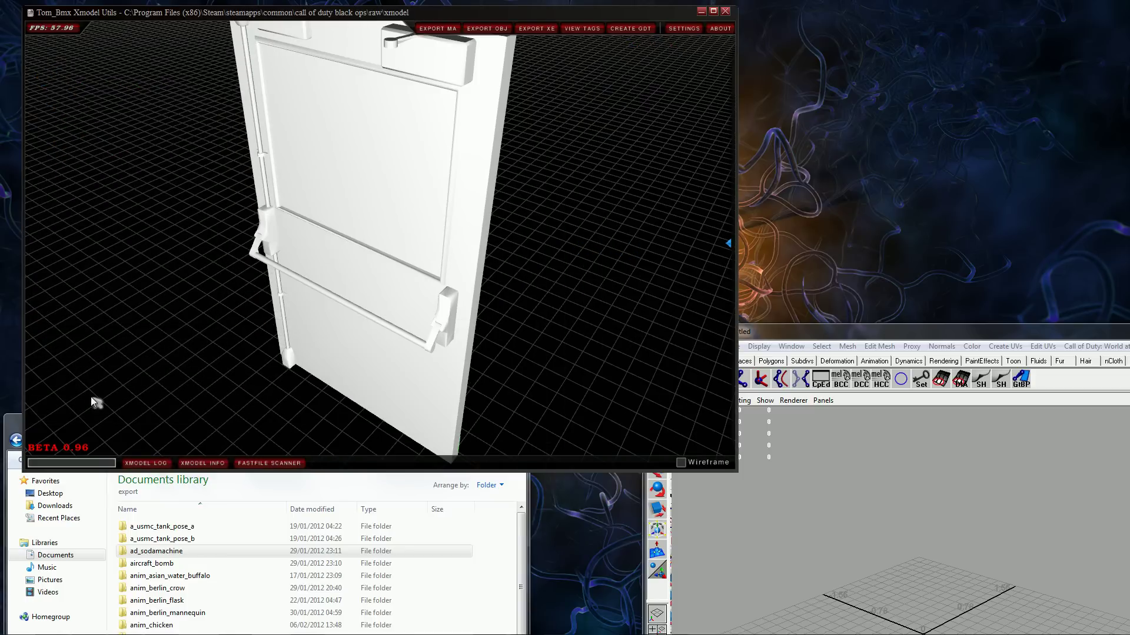
- Reopen the hotkey settings, bind Export MA to M and save the settings
key(s)
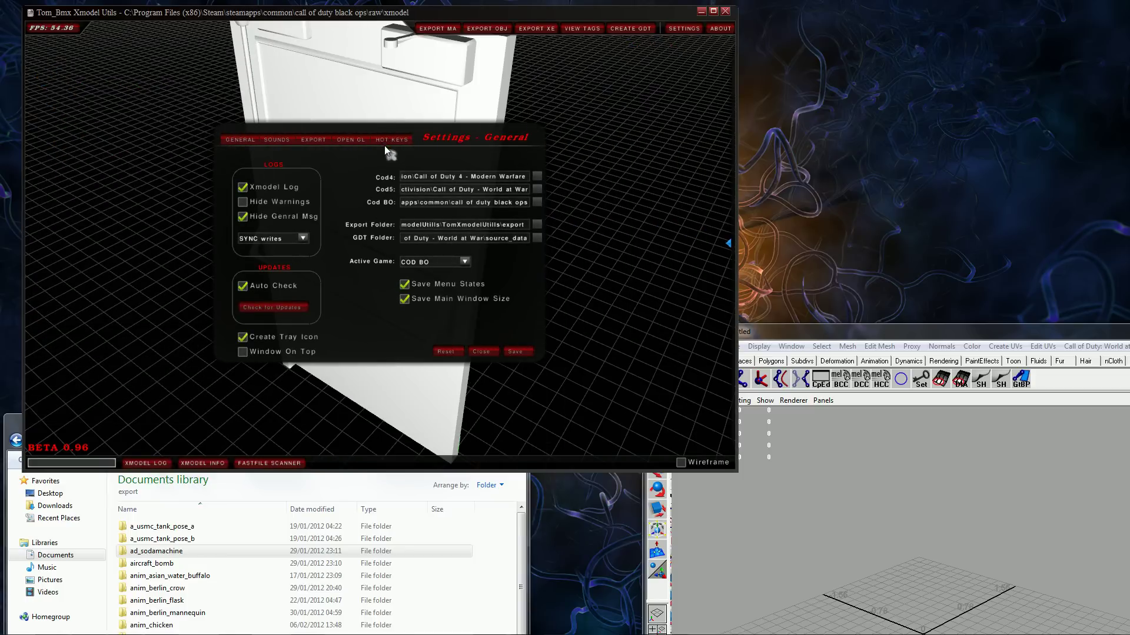
click(388, 140)
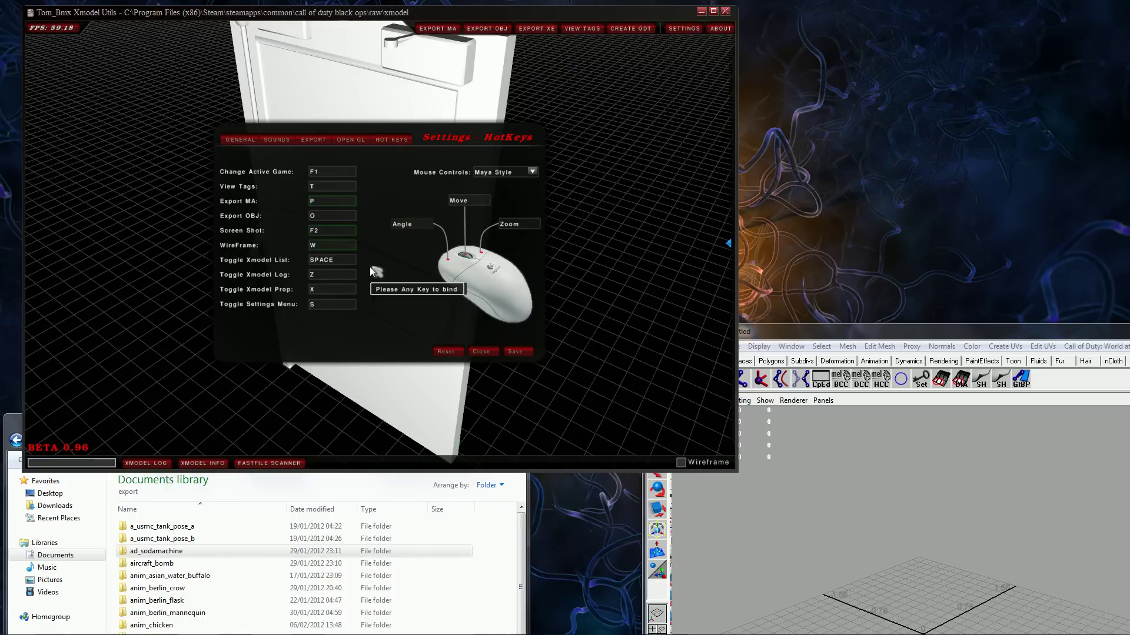
click(312, 201)
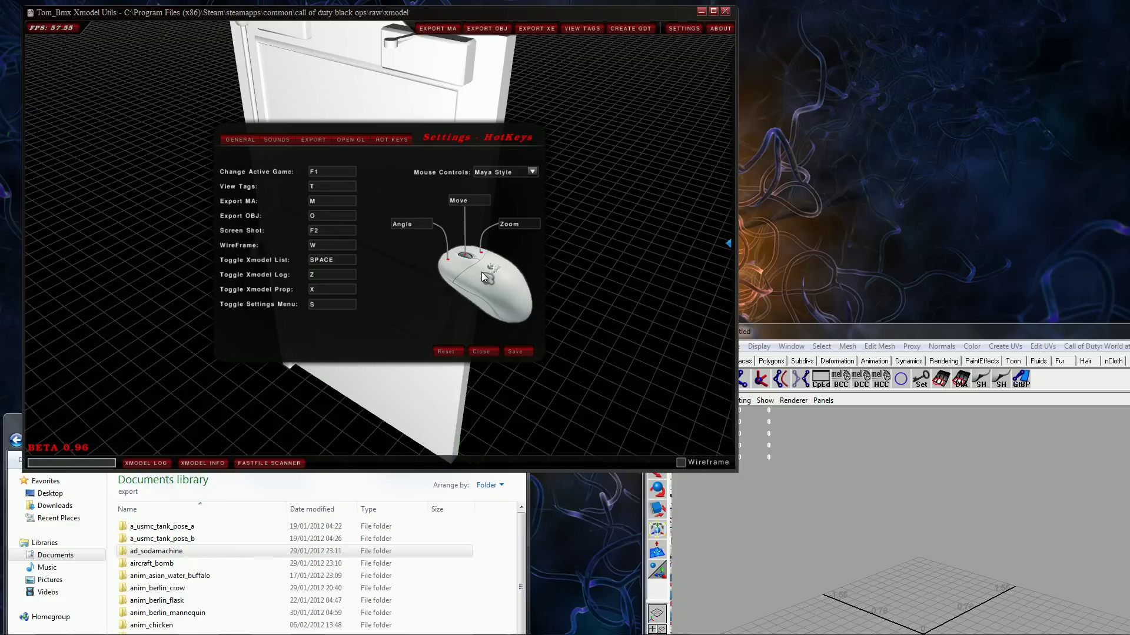
click(518, 352)
- Examine the context options of the Xmodel List and its search field, including Paste Text
drag(397, 195, 621, 293)
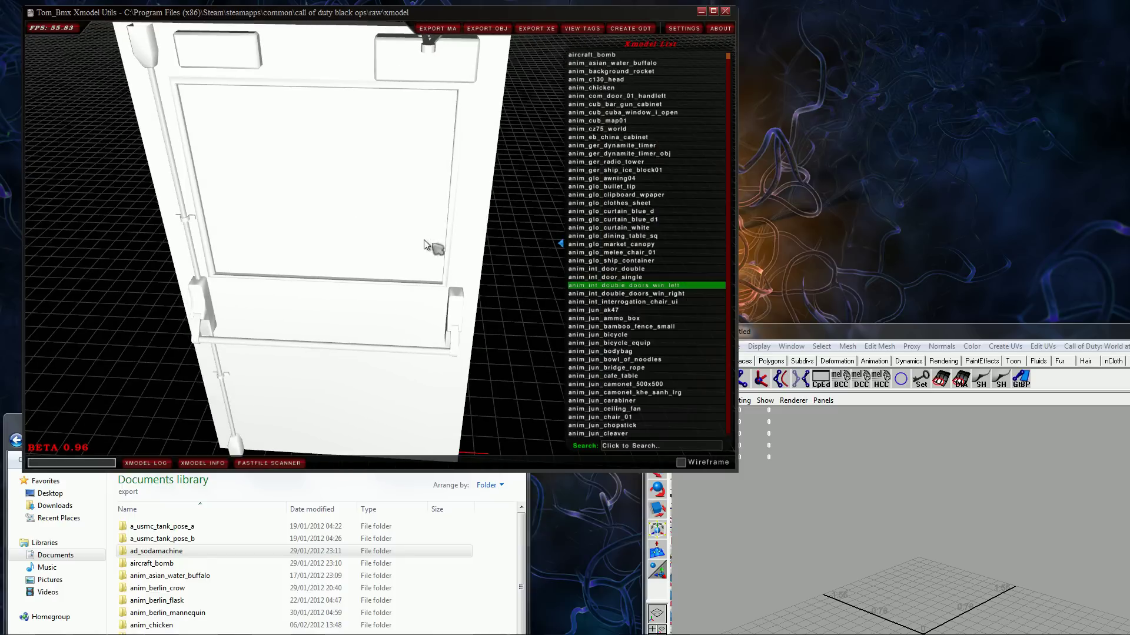
right_click(616, 289)
click(627, 442)
right_click(634, 443)
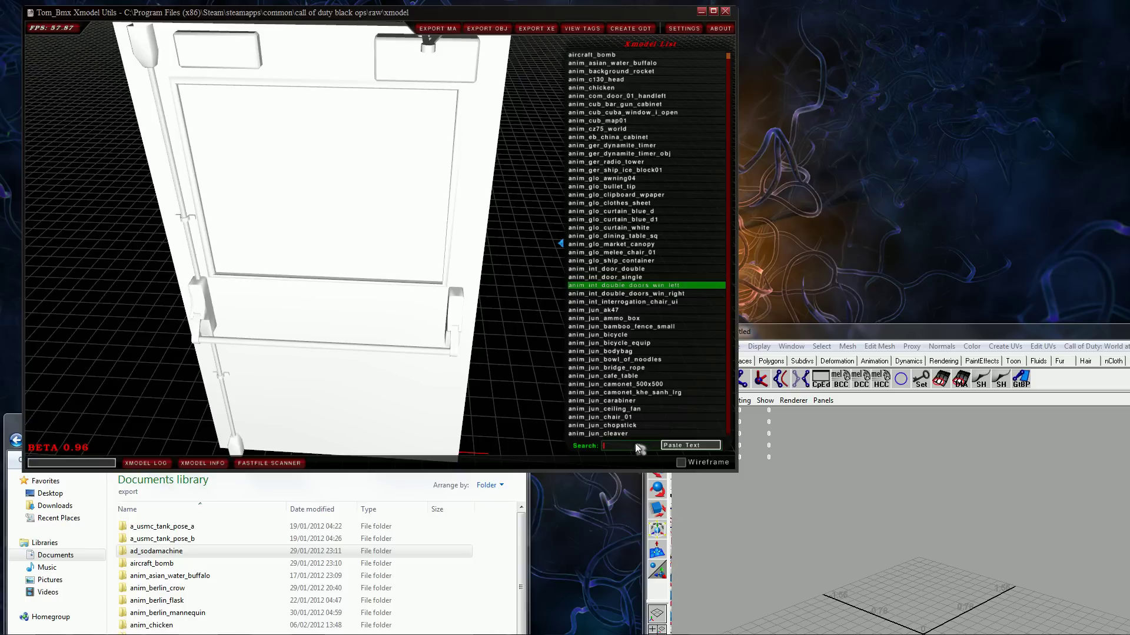
click(518, 331)
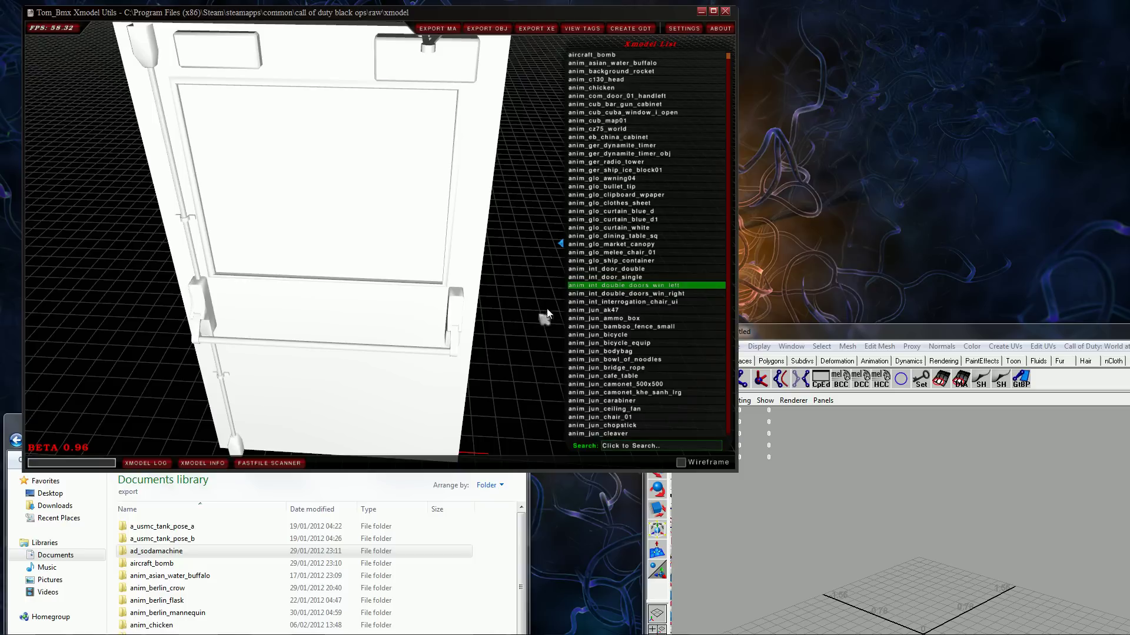
- Try filtering the Xmodel List by "viewmodel_" and clear the search text
scroll(599, 204, down, 3)
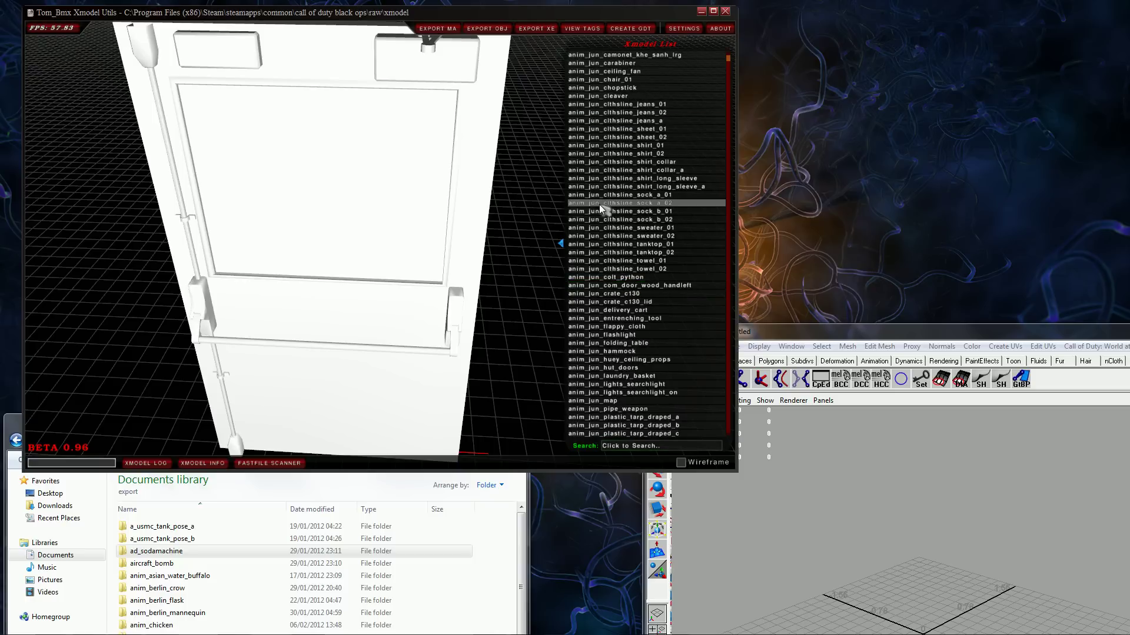
click(627, 448)
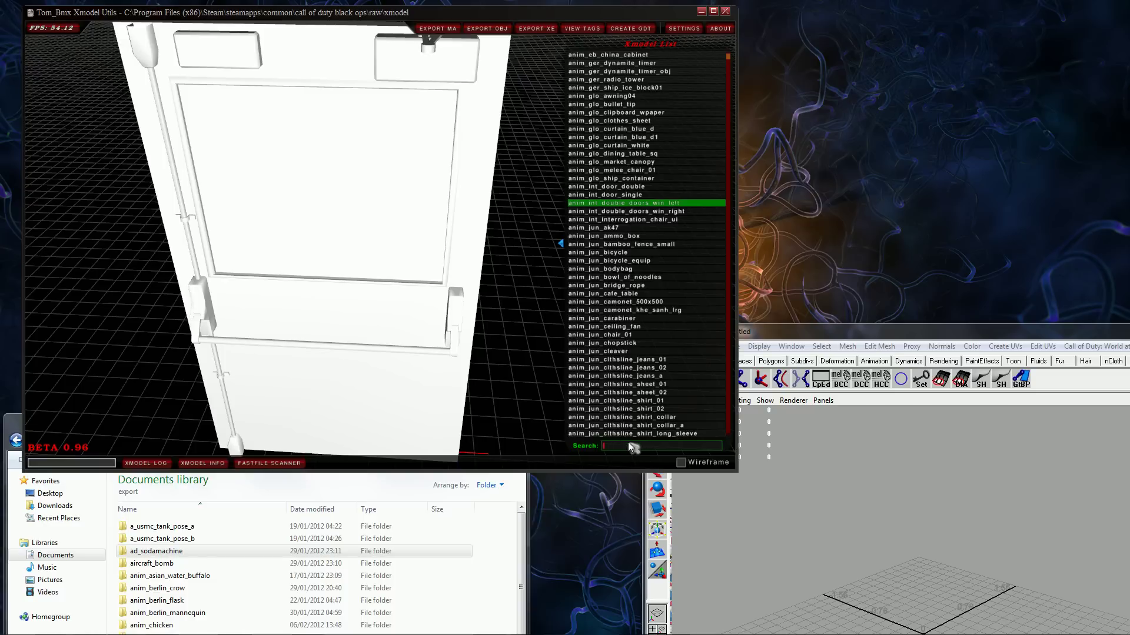
text(viewmo)
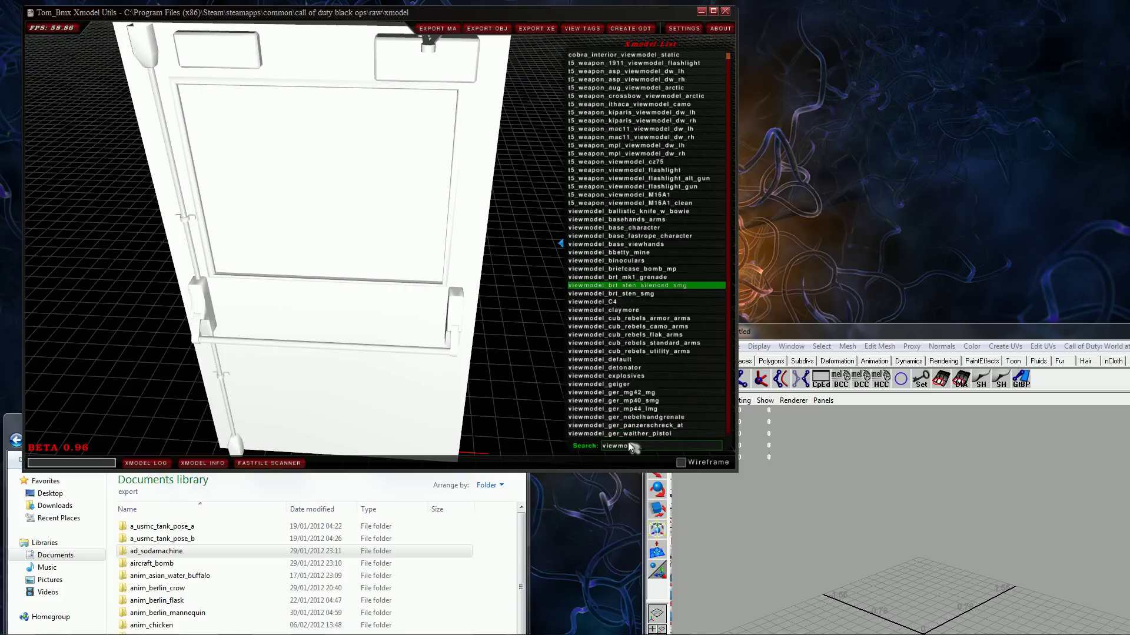
text(del_)
key(BackSpace)
key(BackSpace)
key(BackSpace)
key(BackSpace)
key(BackSpace)
key(BackSpace)
key(BackSpace)
key(BackSpace)
key(BackSpace)
key(BackSpace)
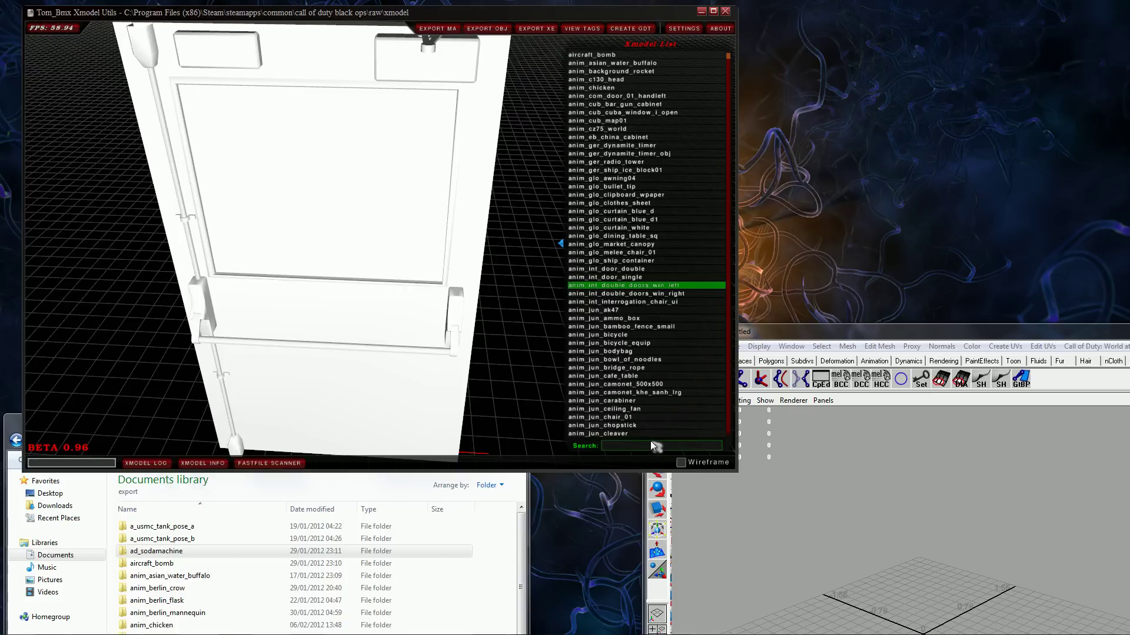
- Filter the Xmodel List by "viewmodel_" and load the viewmodel_minigun model
text(viewmod)
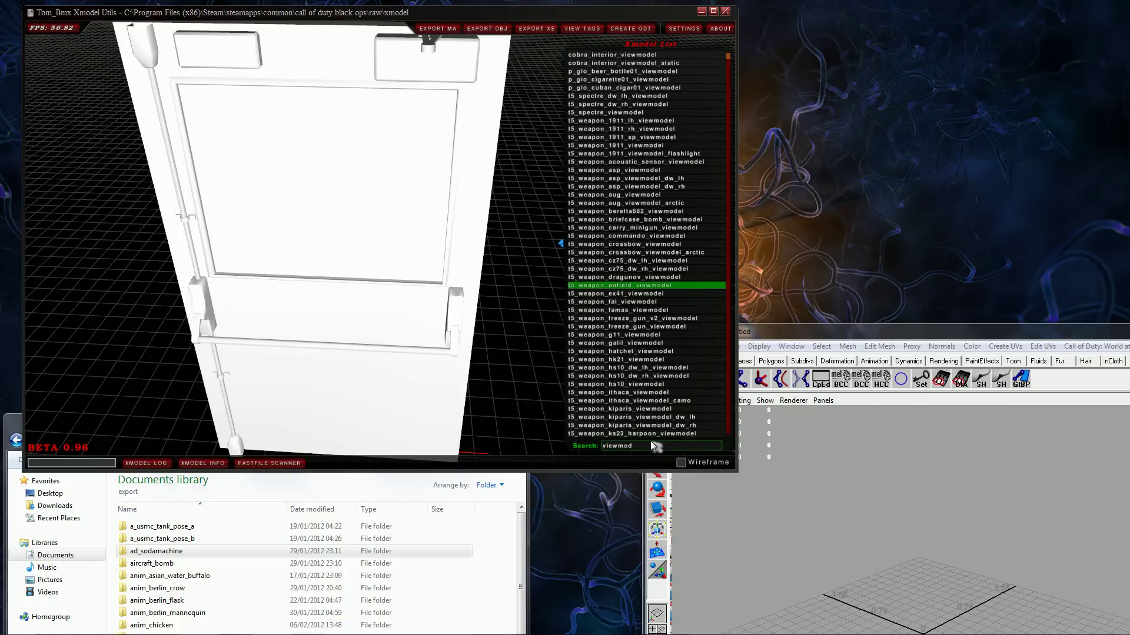
text(el_)
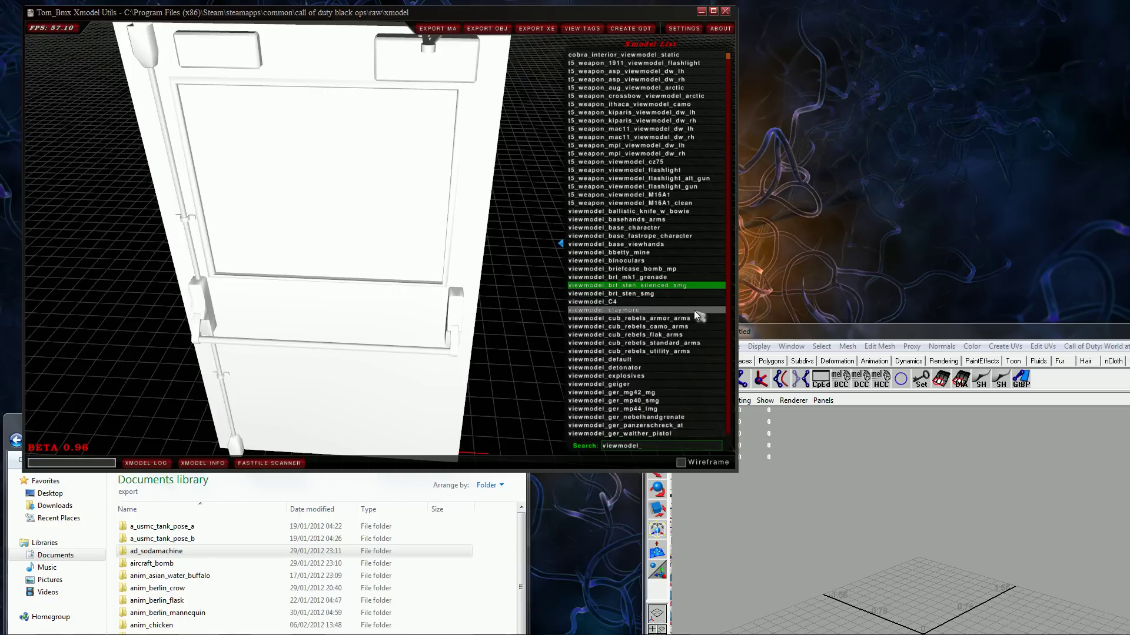
drag(382, 187, 348, 307)
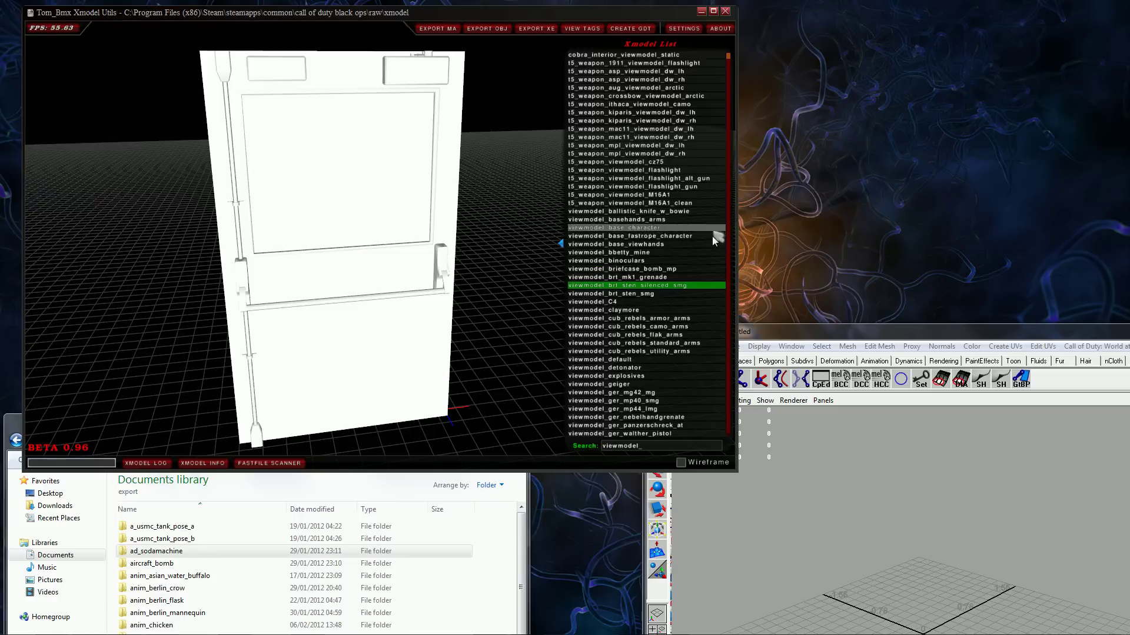
scroll(682, 247, down, 1)
scroll(665, 235, down, 18)
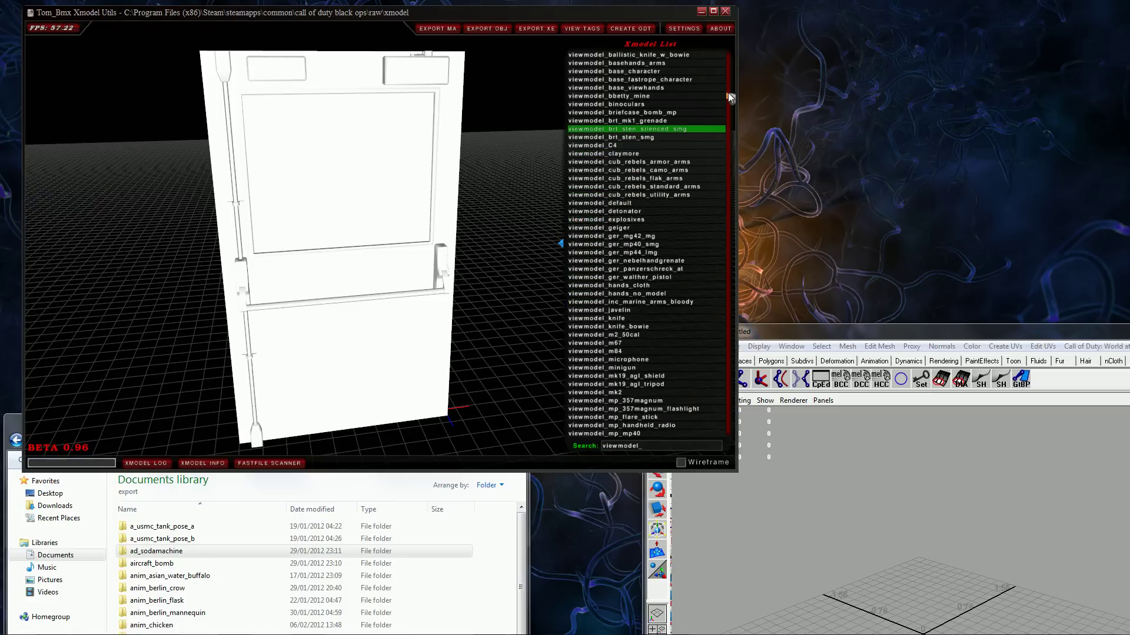
mouse_move(728, 96)
mouse_down()
mouse_move(722, 115)
mouse_move(729, 96)
mouse_up()
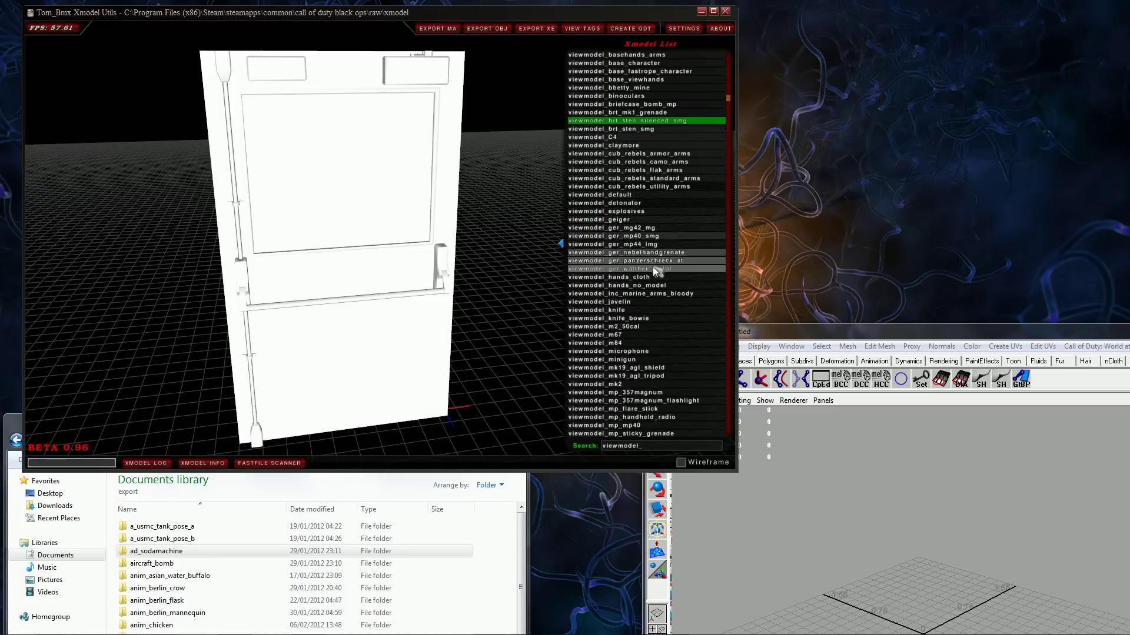
scroll(652, 266, down, 2)
scroll(659, 301, down, 2)
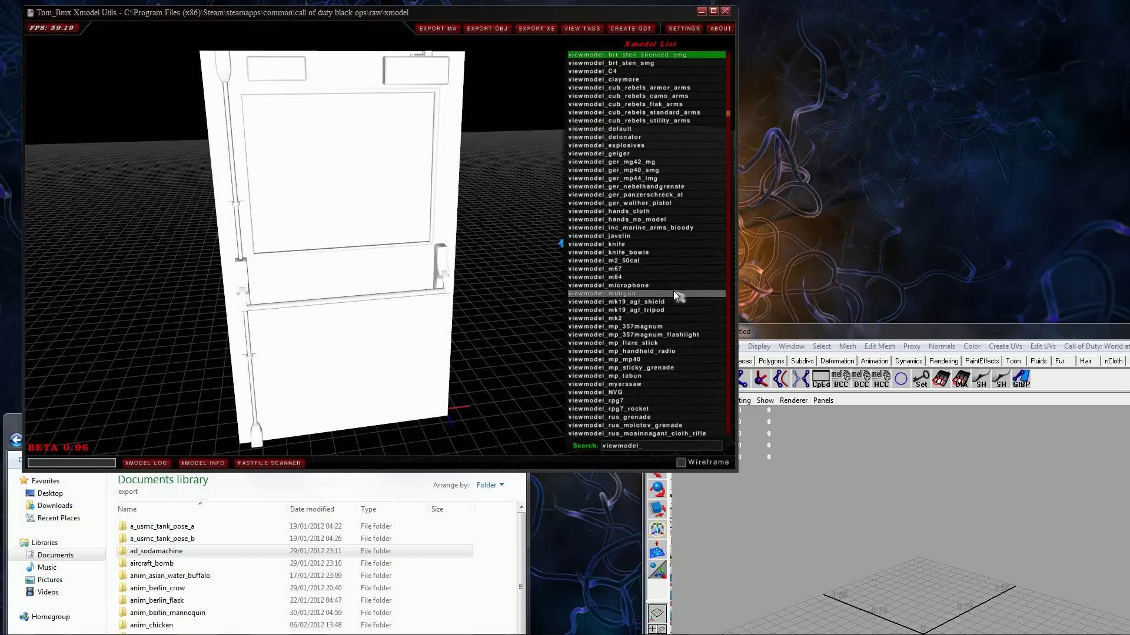
click(657, 293)
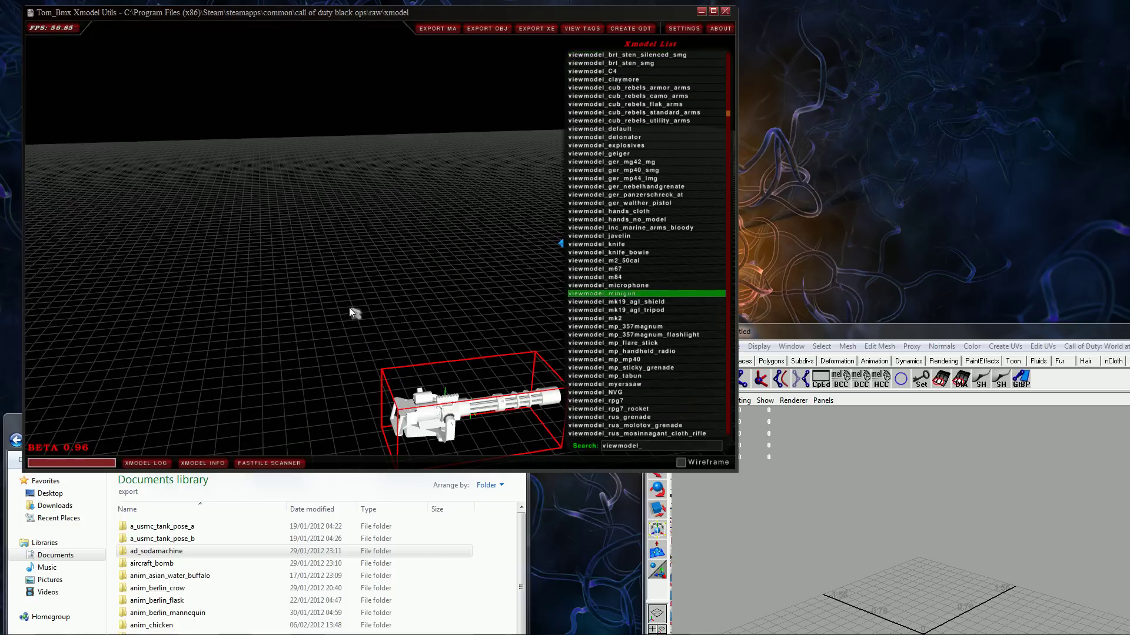
- Show the Xmodel Log and Xmodel Properties windows, shrink the properties window and move the log lower to uncover the minigun
mouse_move(348, 307)
middle_down()
mouse_move(289, 286)
mouse_move(285, 263)
mouse_move(360, 292)
middle_up()
drag(362, 297, 194, 400)
click(155, 463)
click(197, 464)
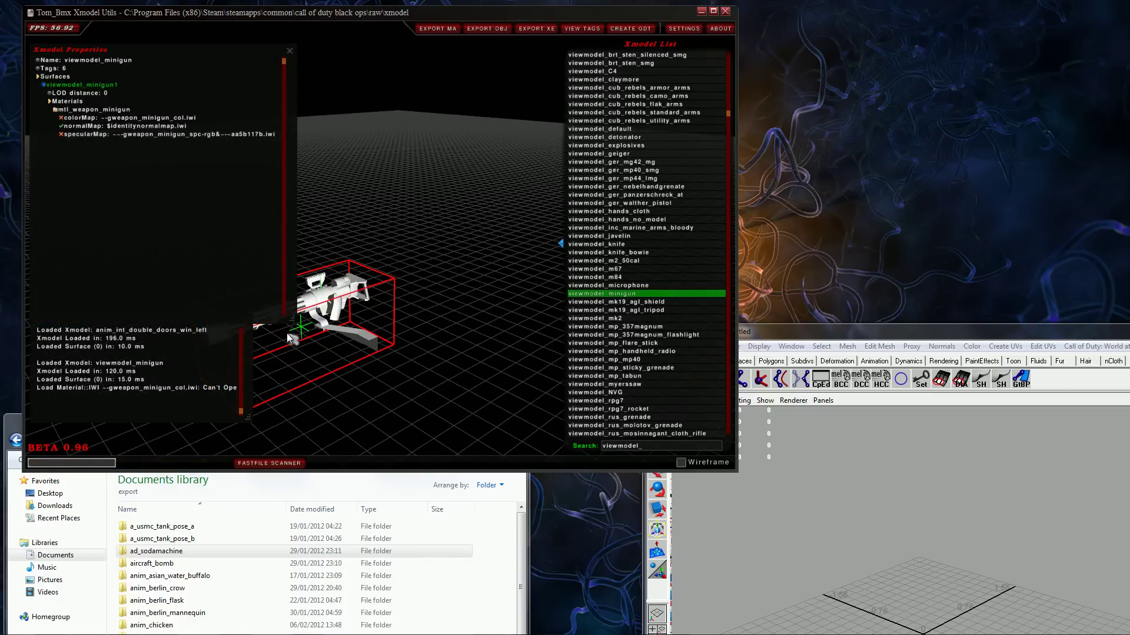
drag(292, 319, 278, 265)
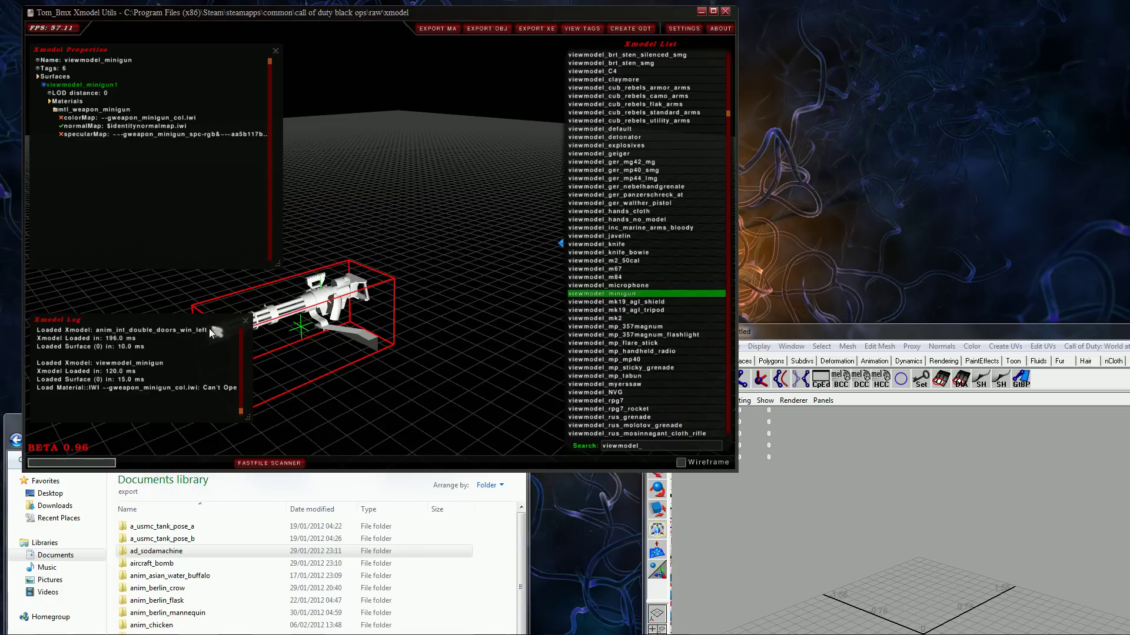
drag(210, 328, 230, 395)
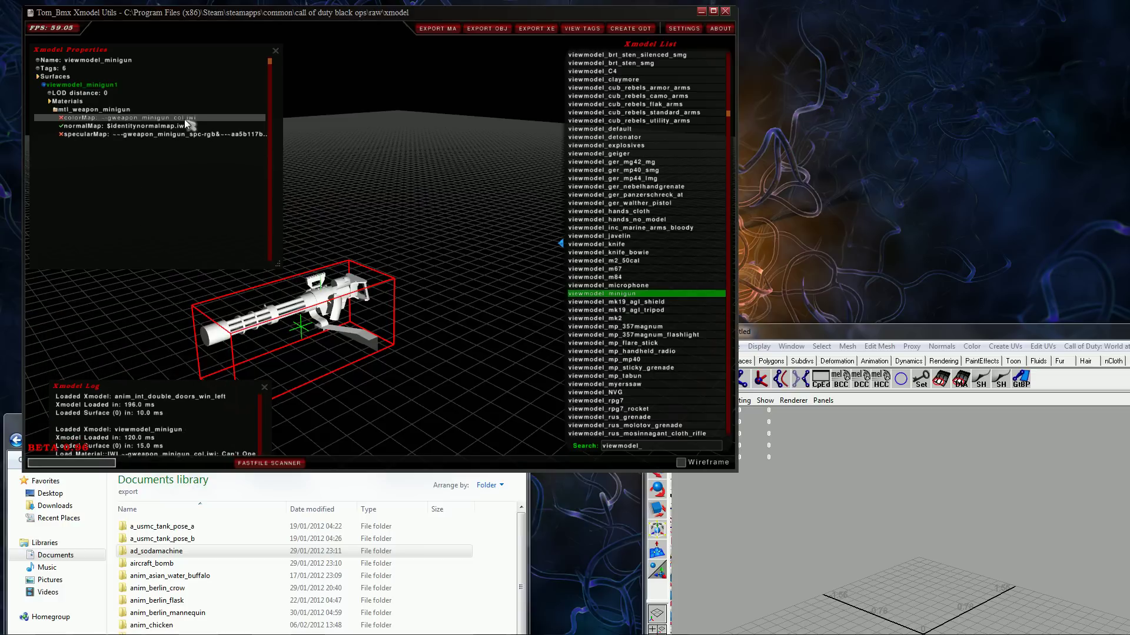
- Examine the minigun from other angles and browse further through the filtered viewmodel entries
drag(312, 282, 425, 375)
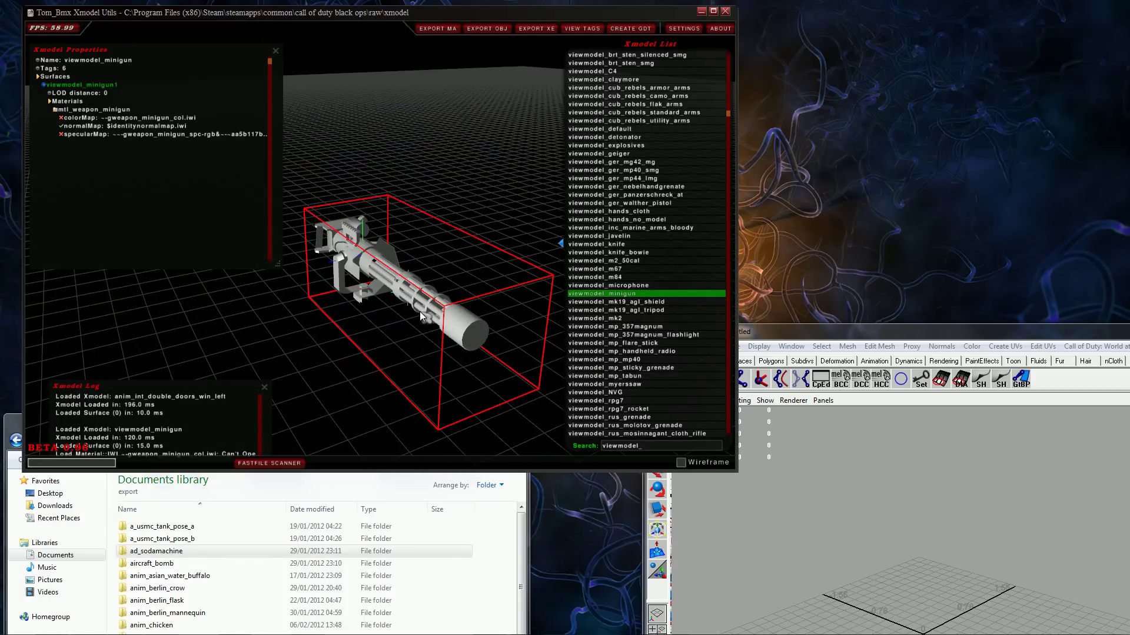
drag(421, 313, 294, 325)
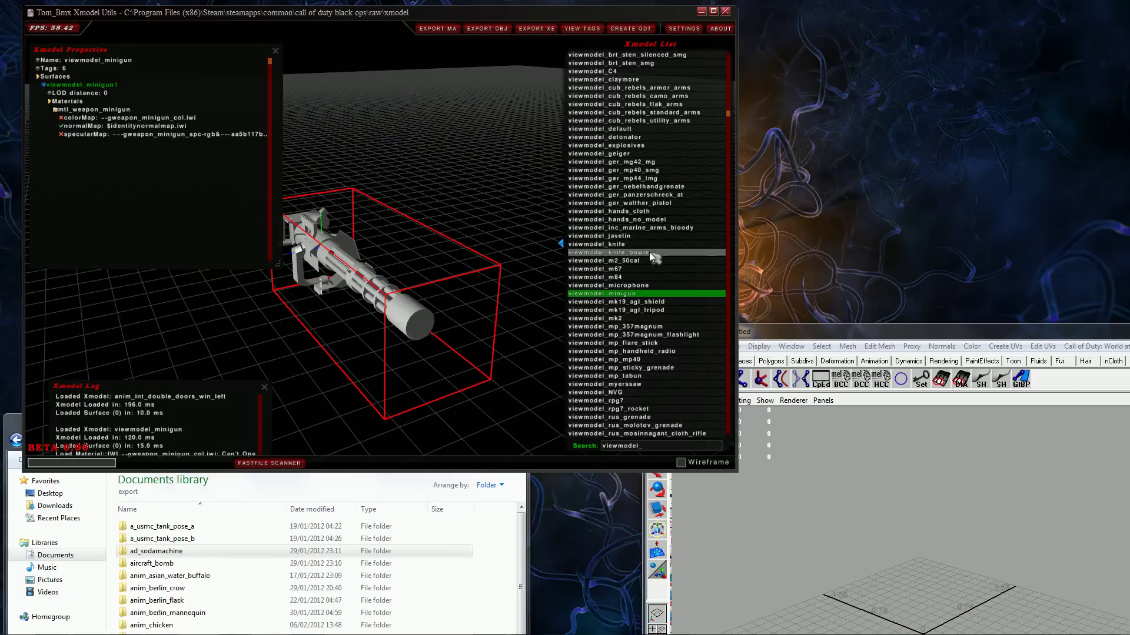
scroll(715, 349, down, 1)
scroll(692, 333, down, 5)
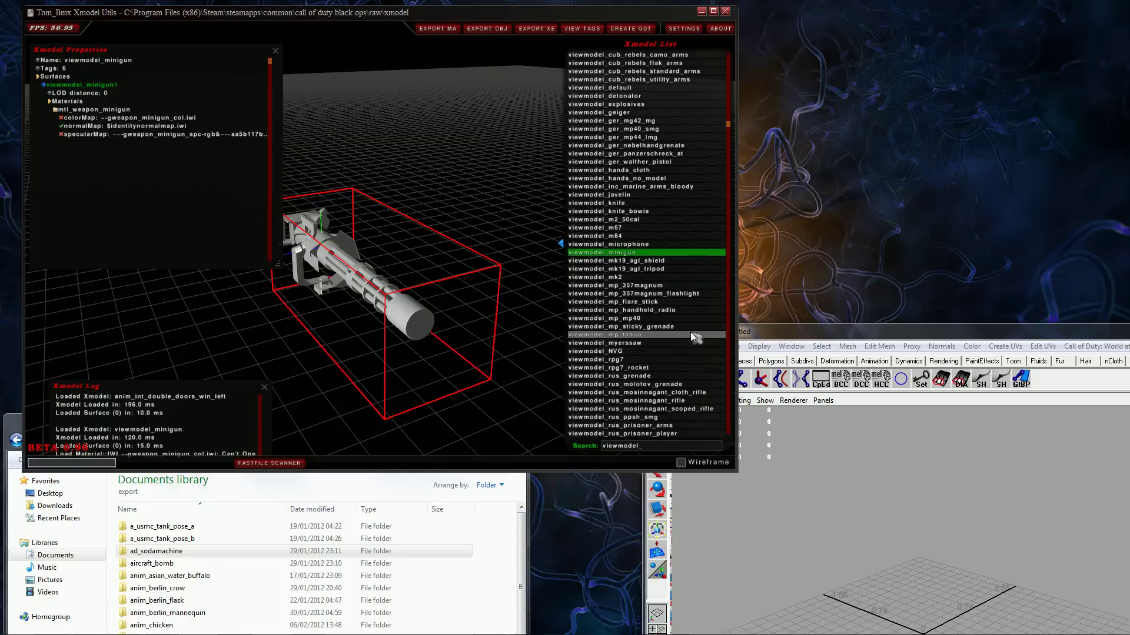
scroll(690, 332, down, 4)
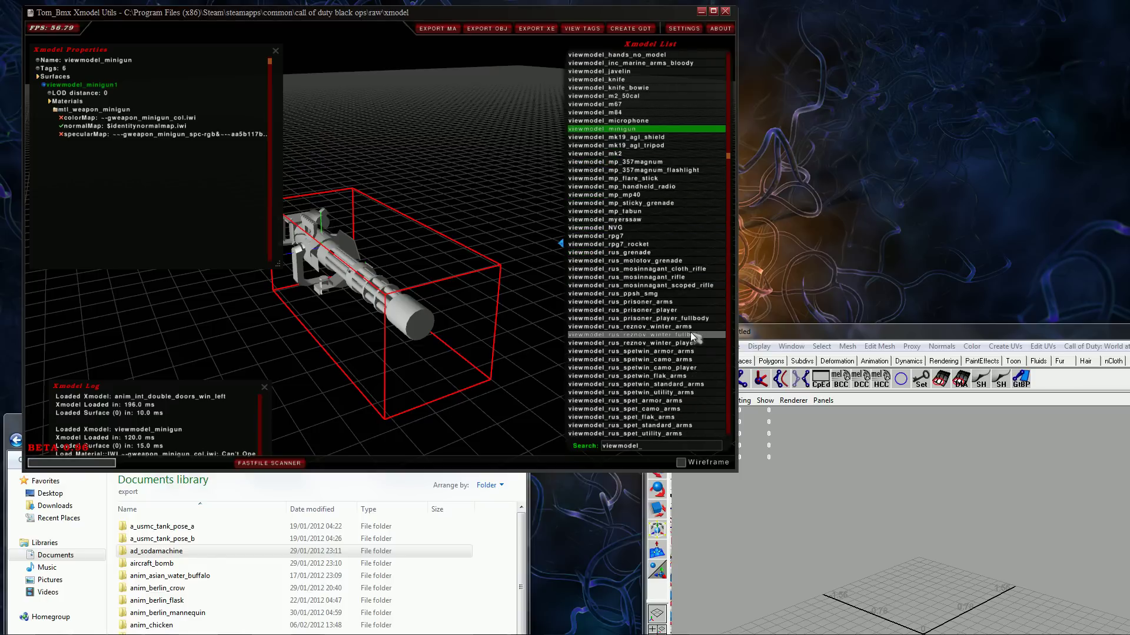
- Replace the Xmodel List search text with "weapon" and load the t5_weapon_bamboo_spear model
click(658, 446)
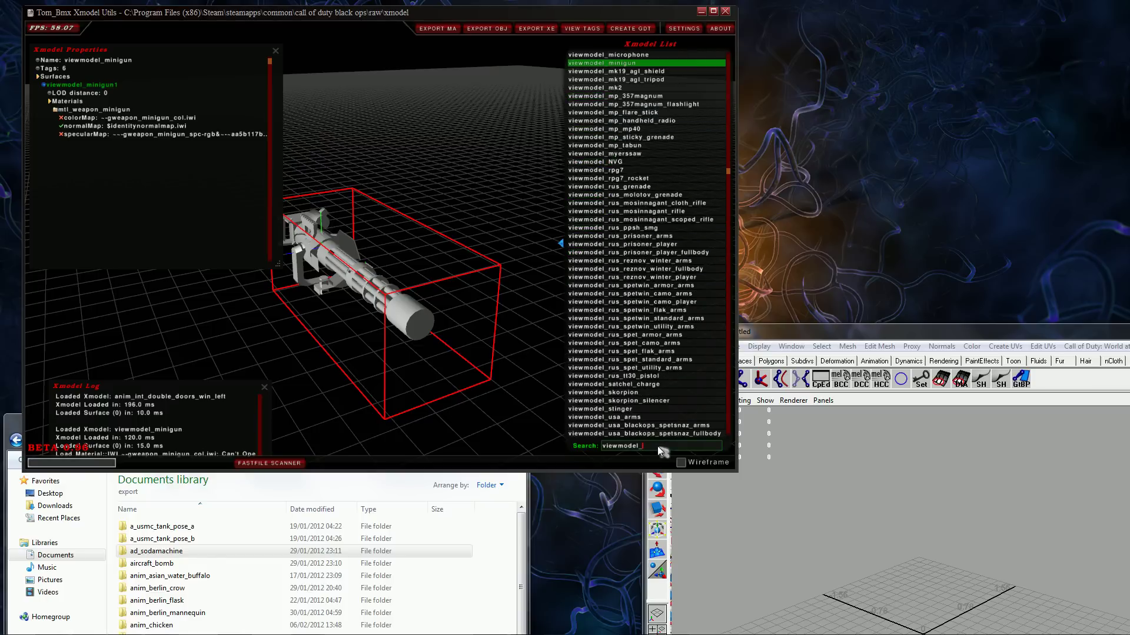
key(BackSpace)
key(BackSpace)
key(BackSpace)
key(BackSpace)
key(BackSpace)
key(BackSpace)
key(BackSpace)
key(BackSpace)
key(BackSpace)
key(BackSpace)
text(weapon)
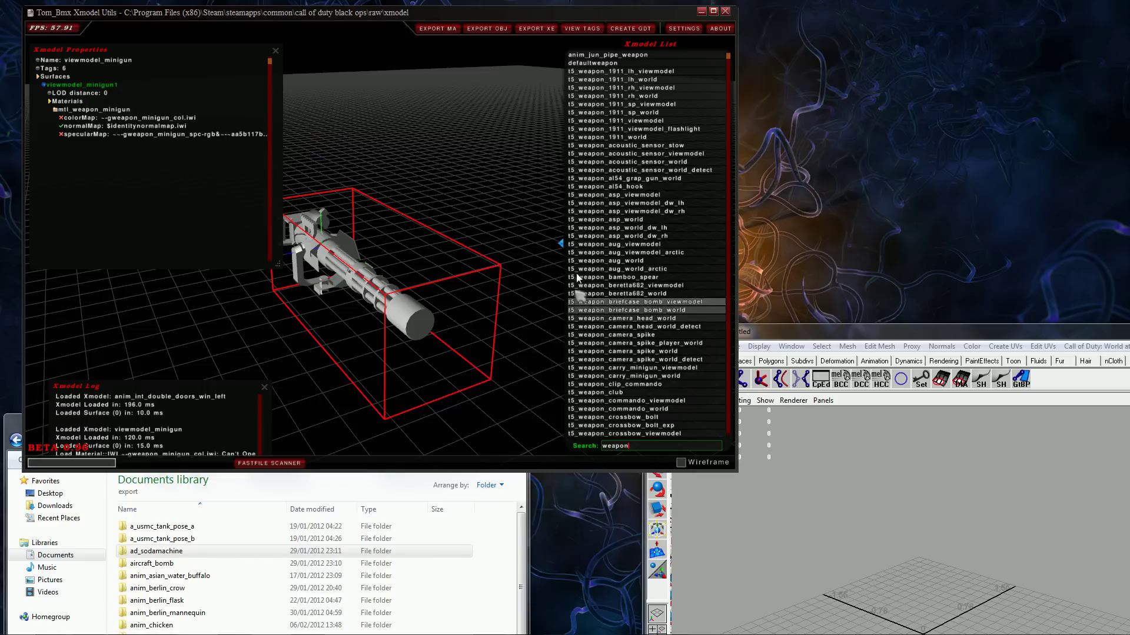
click(595, 277)
drag(362, 334, 377, 277)
- Copy the IWI name of the bamboo spear's colorMap and review the texture's DDS and TGA export options
right_click(185, 116)
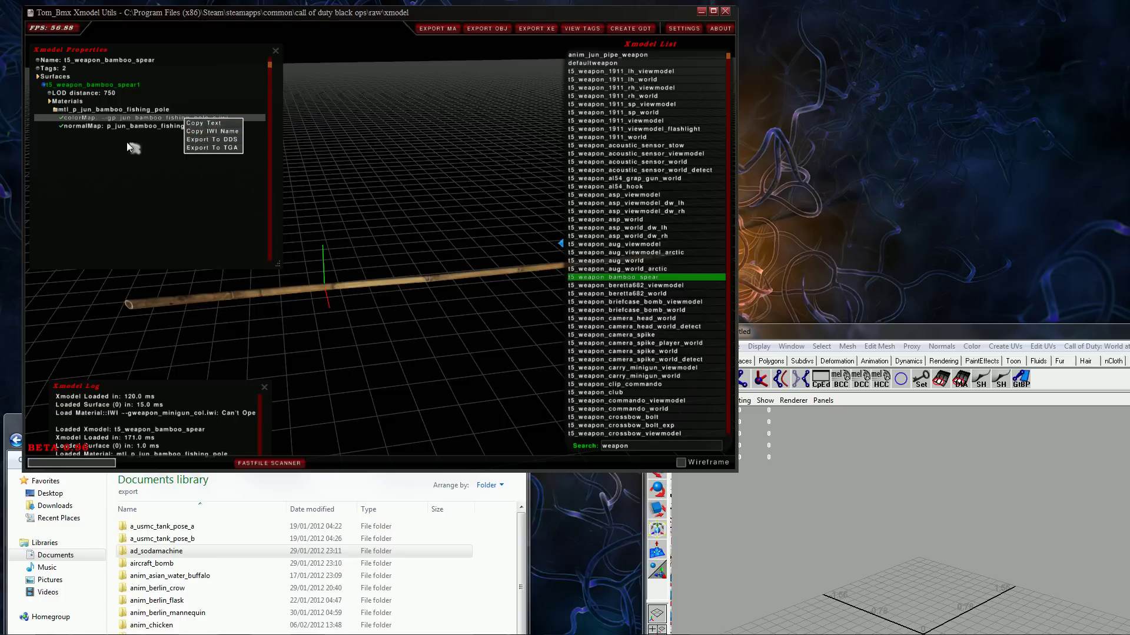
click(227, 132)
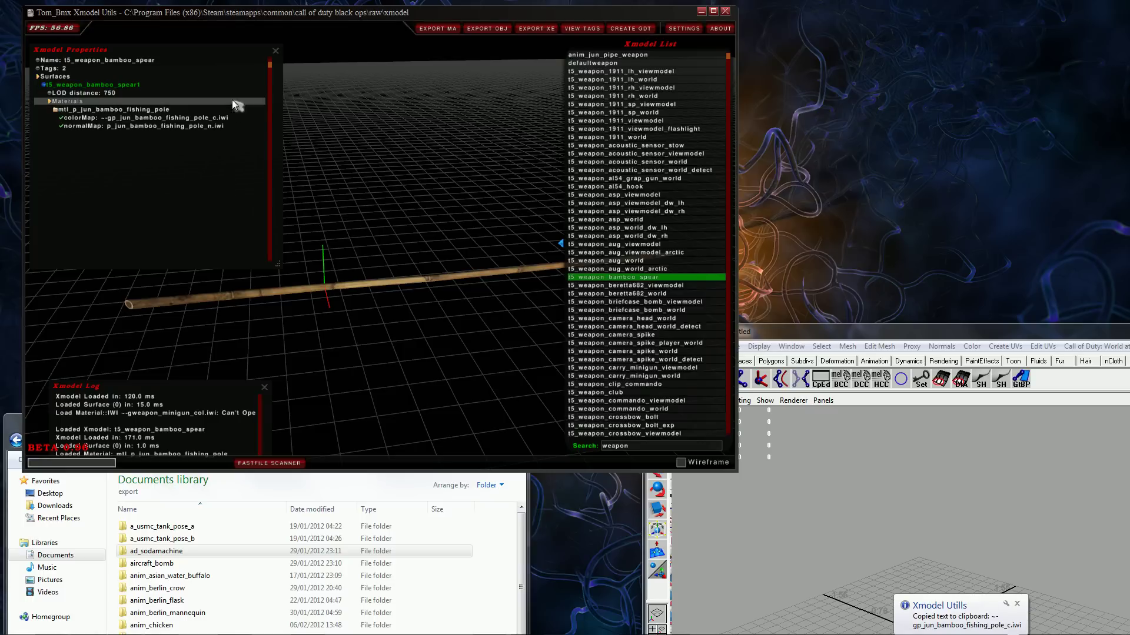
right_click(216, 117)
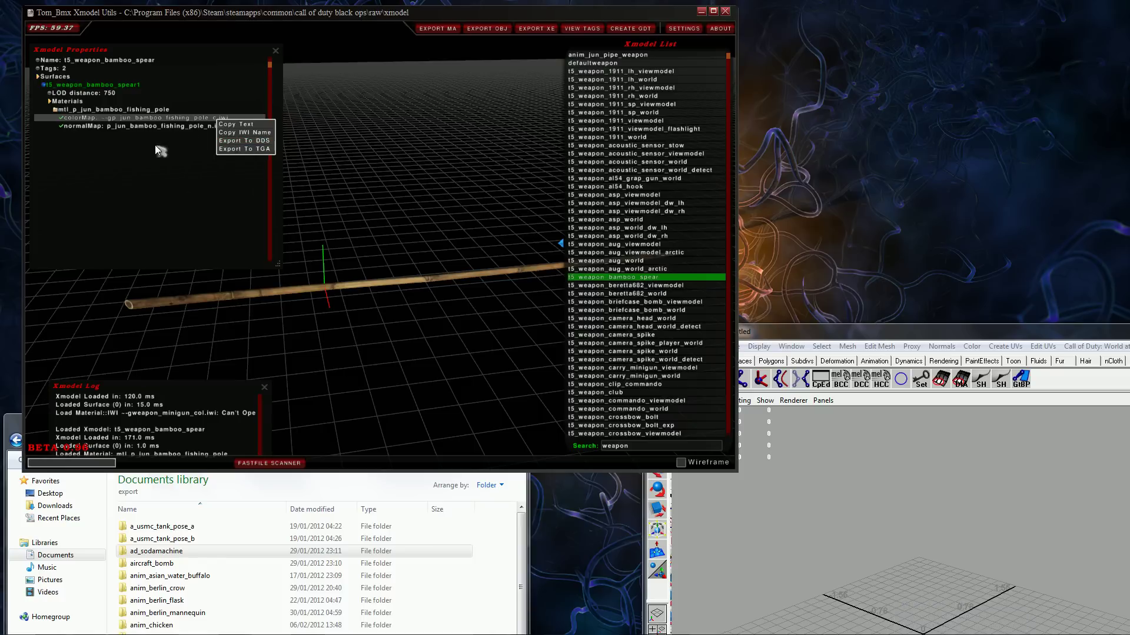
click(143, 161)
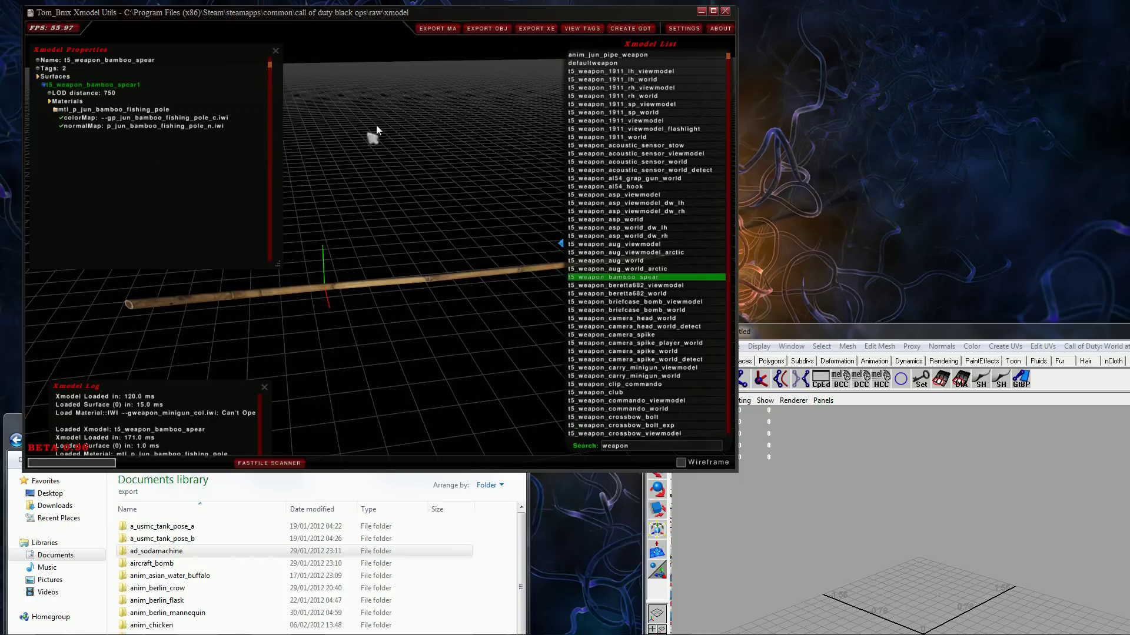
- Load the t5_weapon_asp_world_dw_lh model and examine the pistol up close from several angles
click(614, 229)
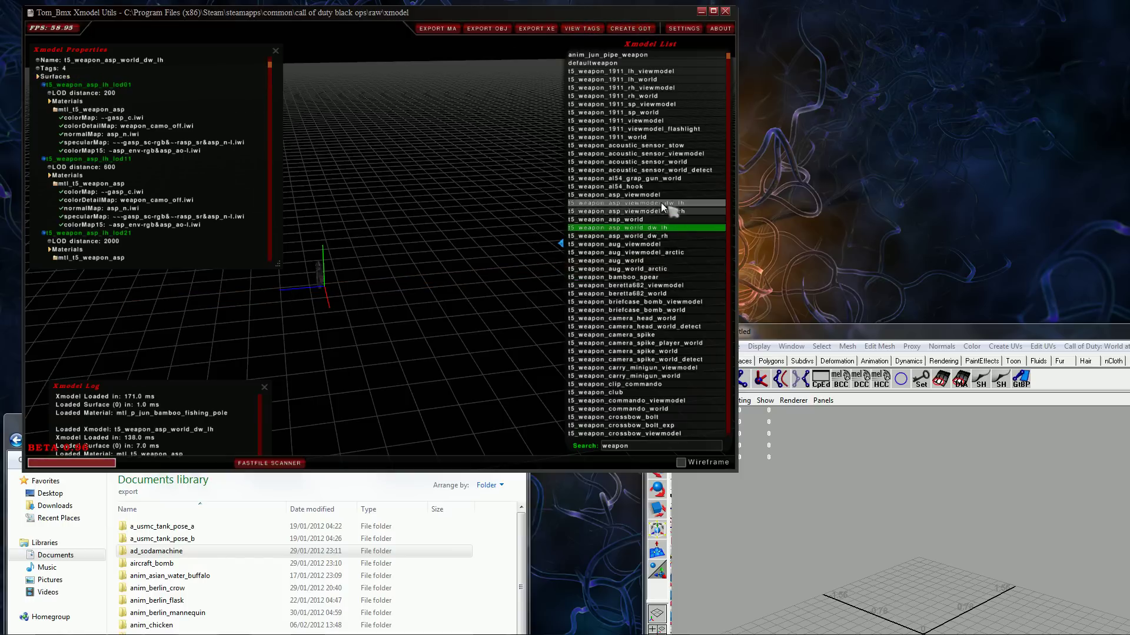
drag(379, 291, 420, 318)
right_drag(341, 355, 423, 226)
middle_drag(374, 344, 415, 284)
right_drag(412, 285, 396, 274)
middle_drag(397, 274, 426, 306)
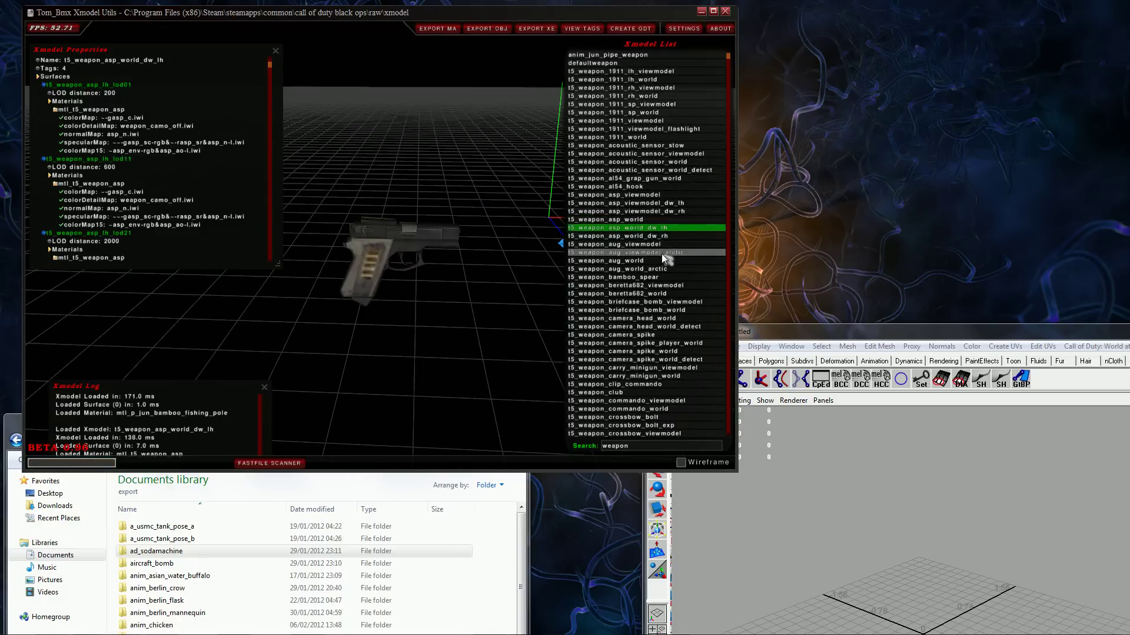
- Load t5_weapon_aug_world and t5_weapon_aug_viewmodel in turn and examine each rifle from different angles
click(663, 262)
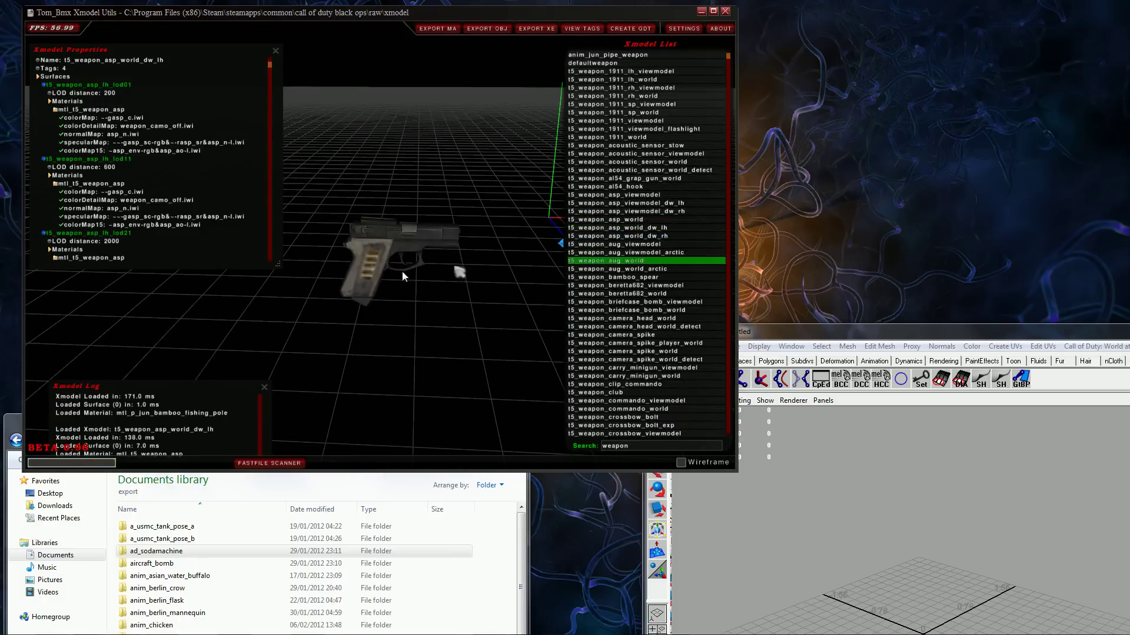
drag(433, 349, 366, 308)
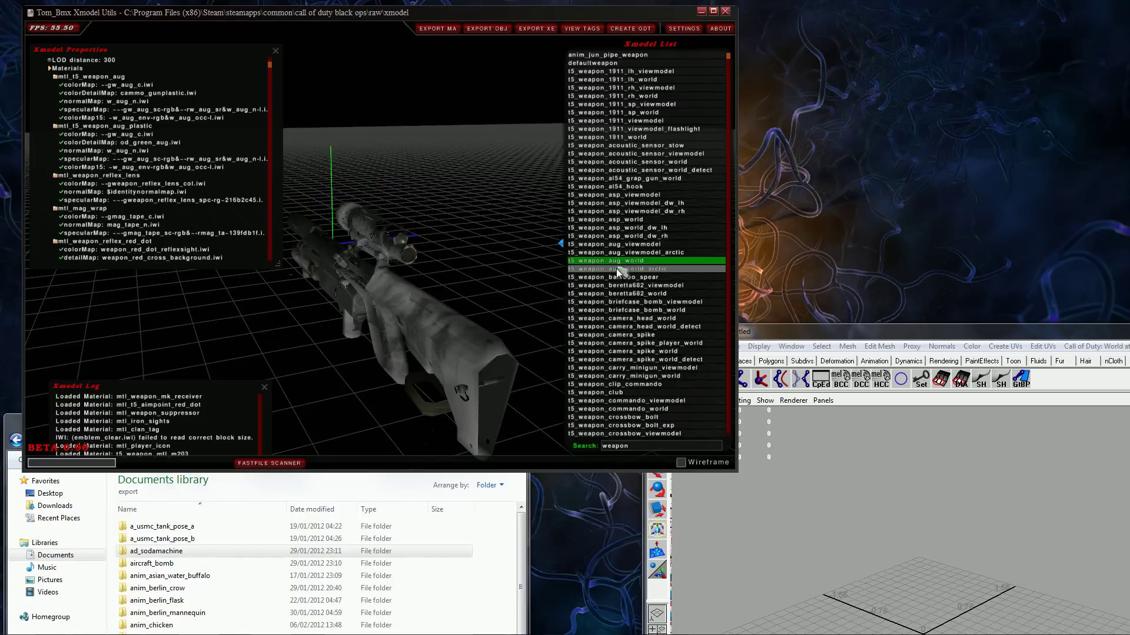
click(662, 245)
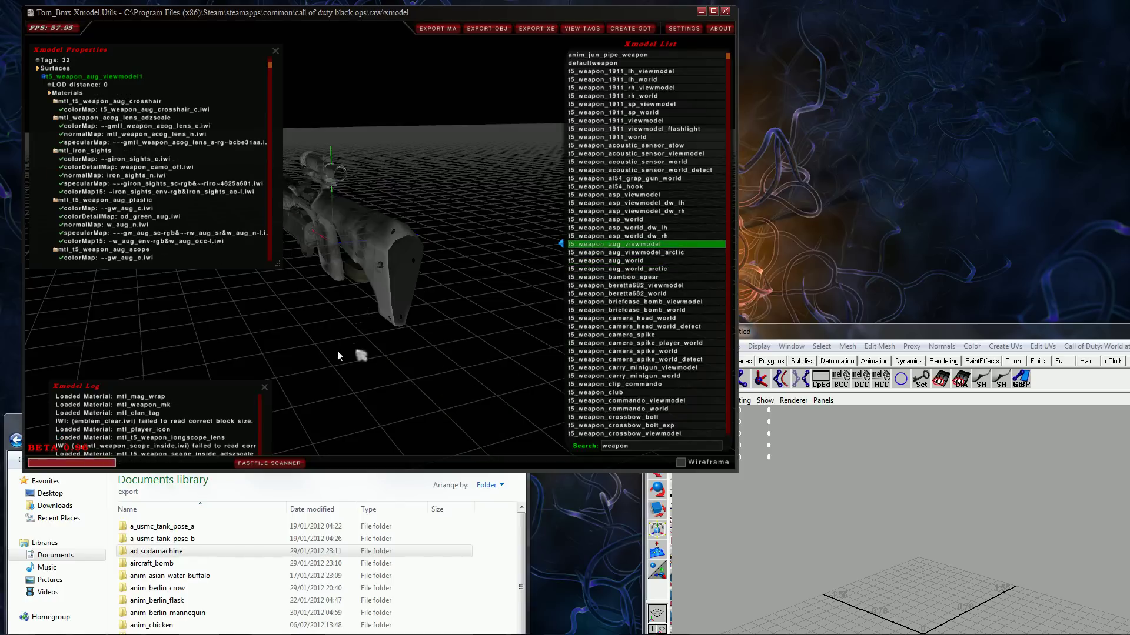
drag(470, 363, 406, 365)
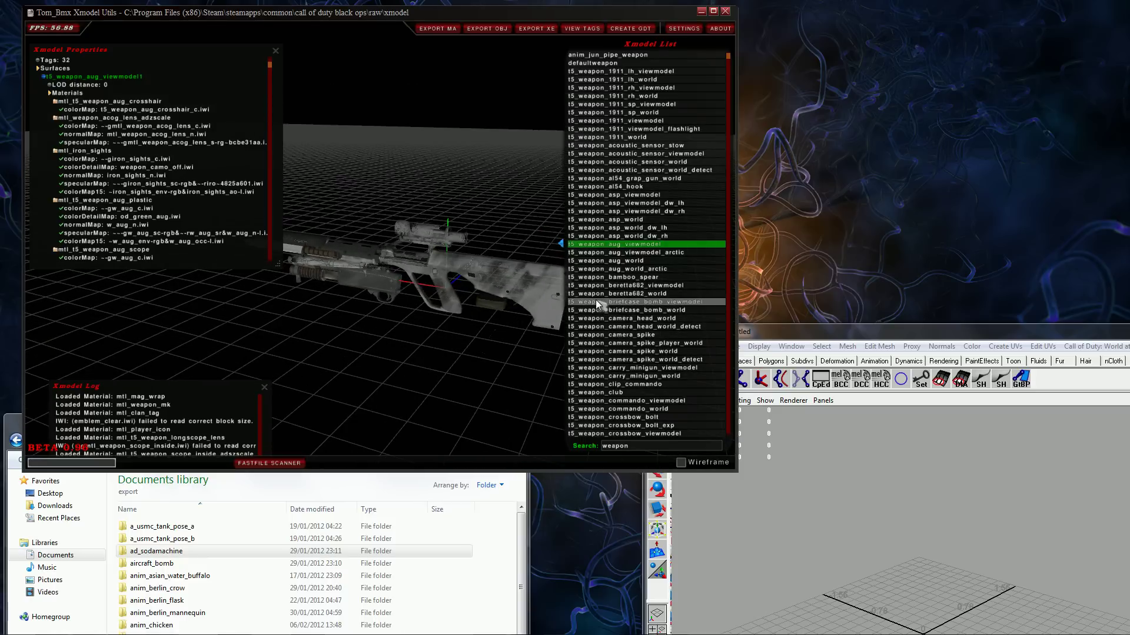
- Find t5_weapon_thundergun_viewmodel in the filtered model list, load it and inspect it up close
scroll(596, 302, down, 5)
scroll(595, 300, down, 14)
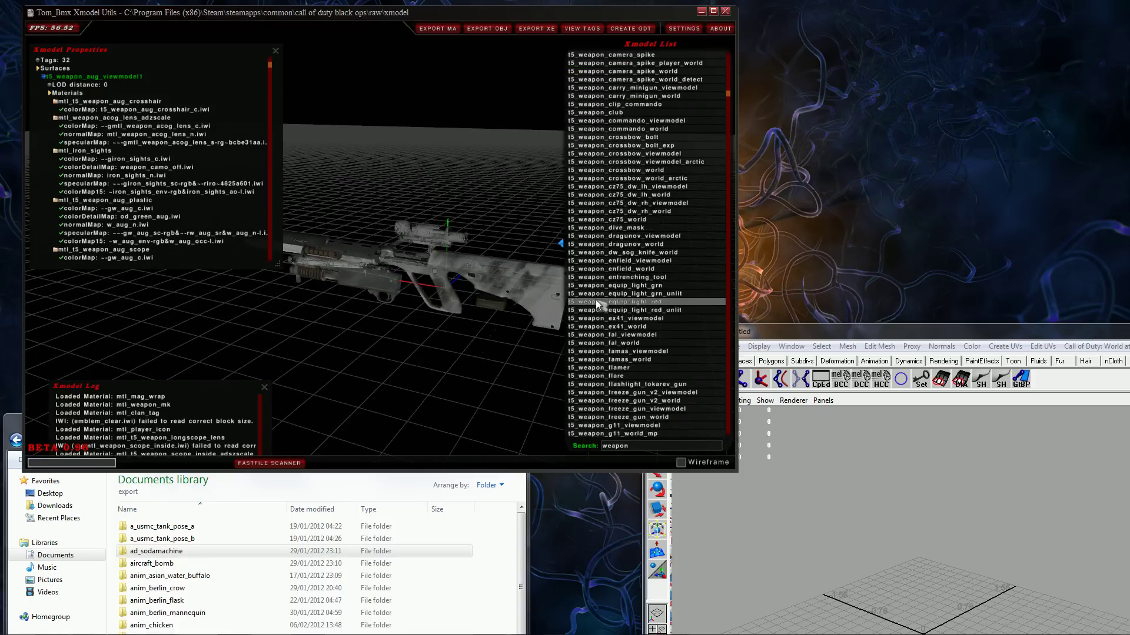
scroll(596, 299, down, 16)
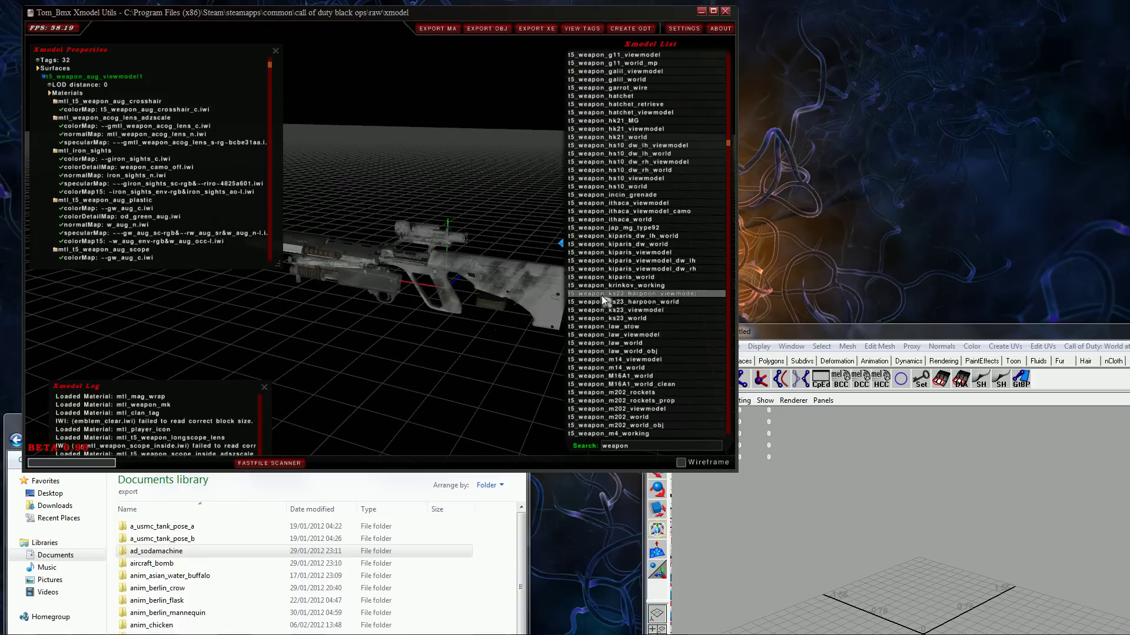
scroll(602, 303, down, 7)
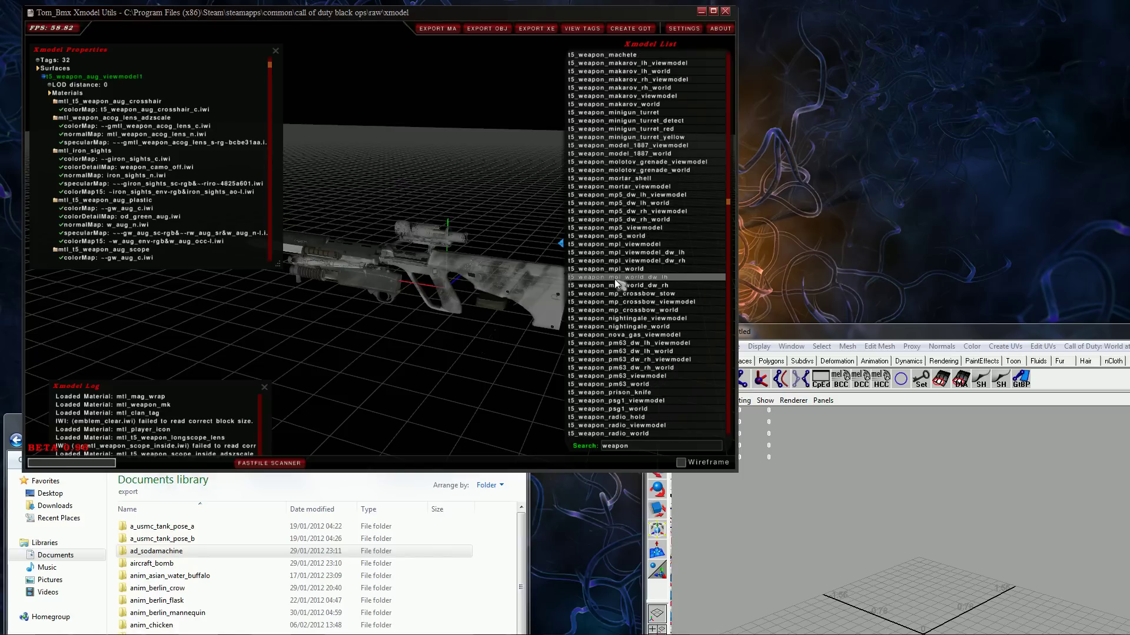
scroll(615, 280, down, 11)
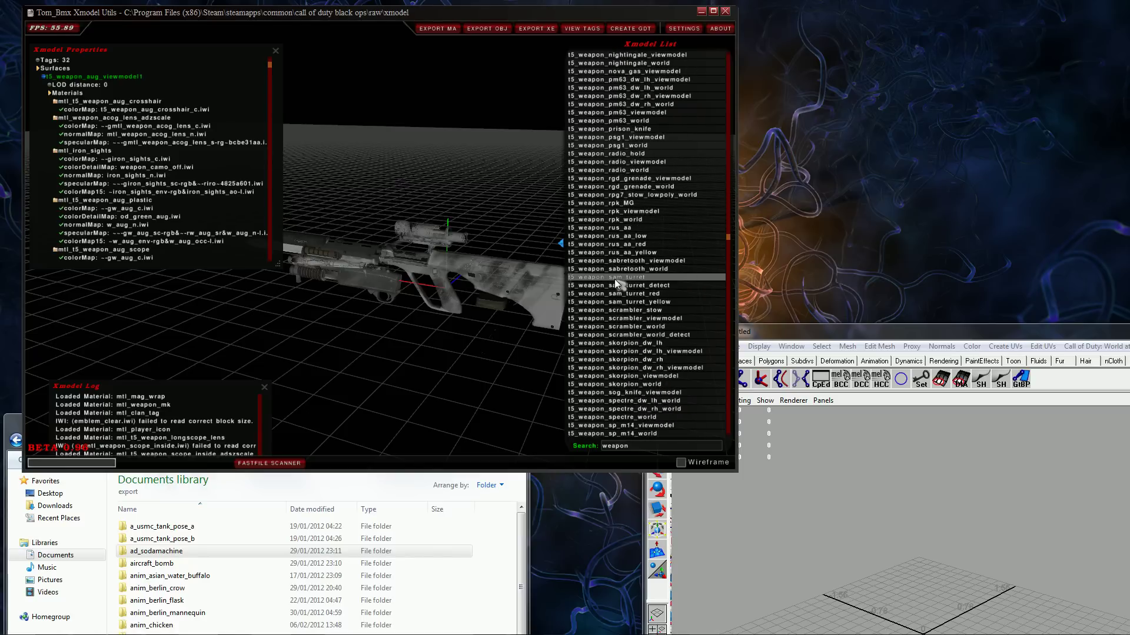
scroll(615, 279, down, 9)
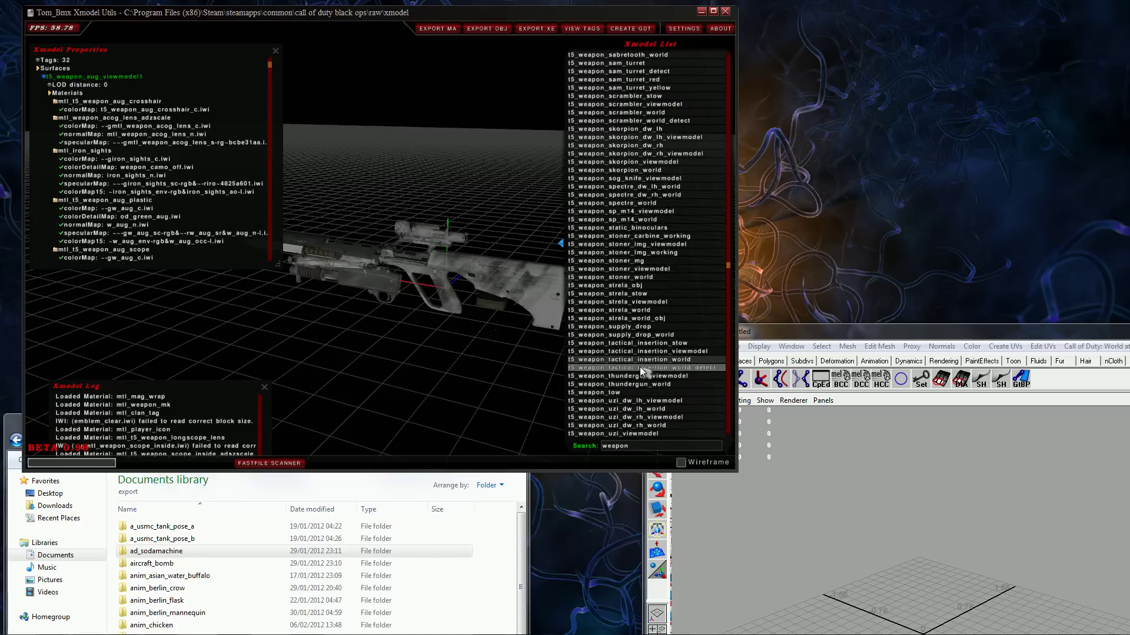
click(640, 374)
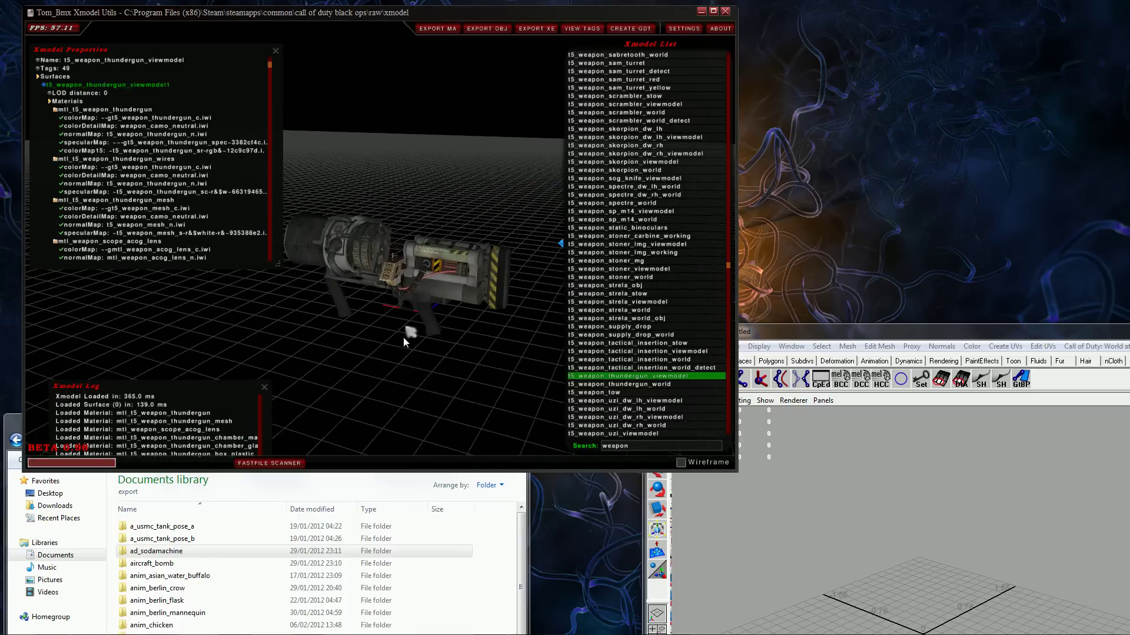
right_drag(404, 338, 422, 214)
mouse_move(422, 214)
mouse_down()
mouse_move(415, 244)
mouse_move(448, 307)
mouse_move(353, 301)
mouse_move(373, 313)
mouse_move(315, 267)
mouse_move(277, 286)
mouse_up()
key(w)
key(w)
- Delete the existing t5_weapon_thundergun_viewmodel folder from the export folder and export the loaded thundergun as MA
click(505, 527)
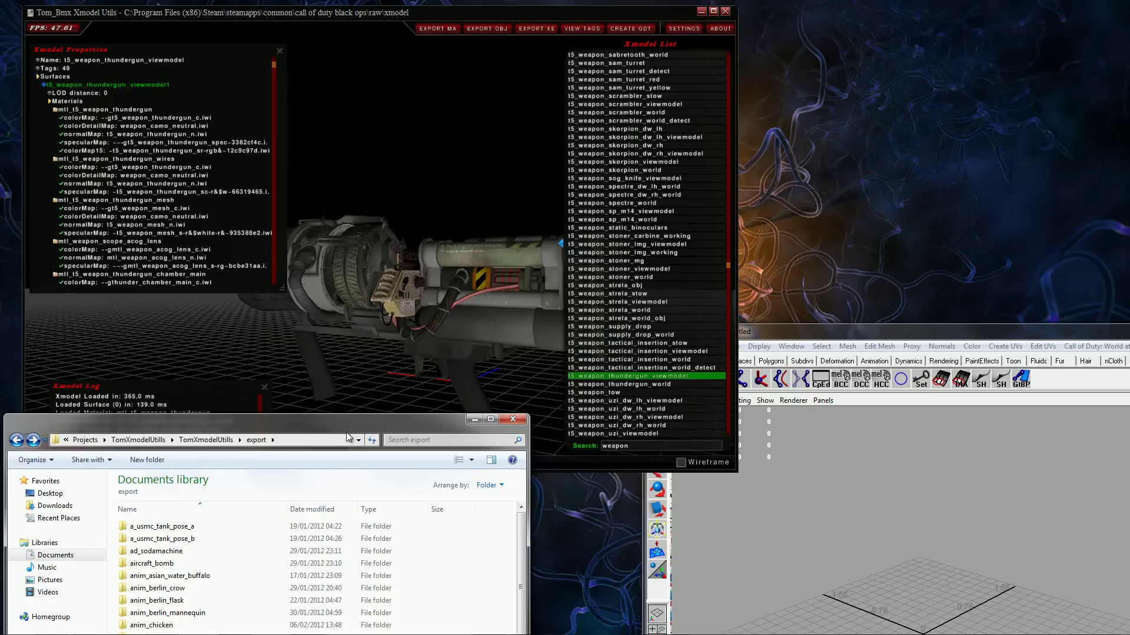
drag(347, 433, 349, 205)
scroll(398, 344, down, 7)
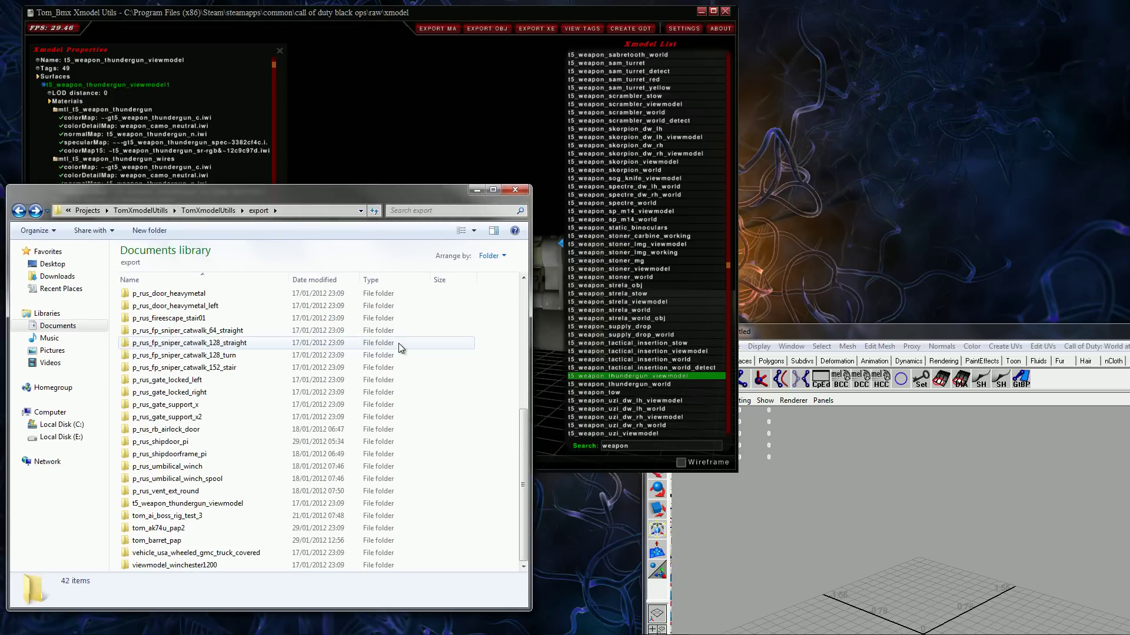
click(183, 505)
key(Delete)
key(Return)
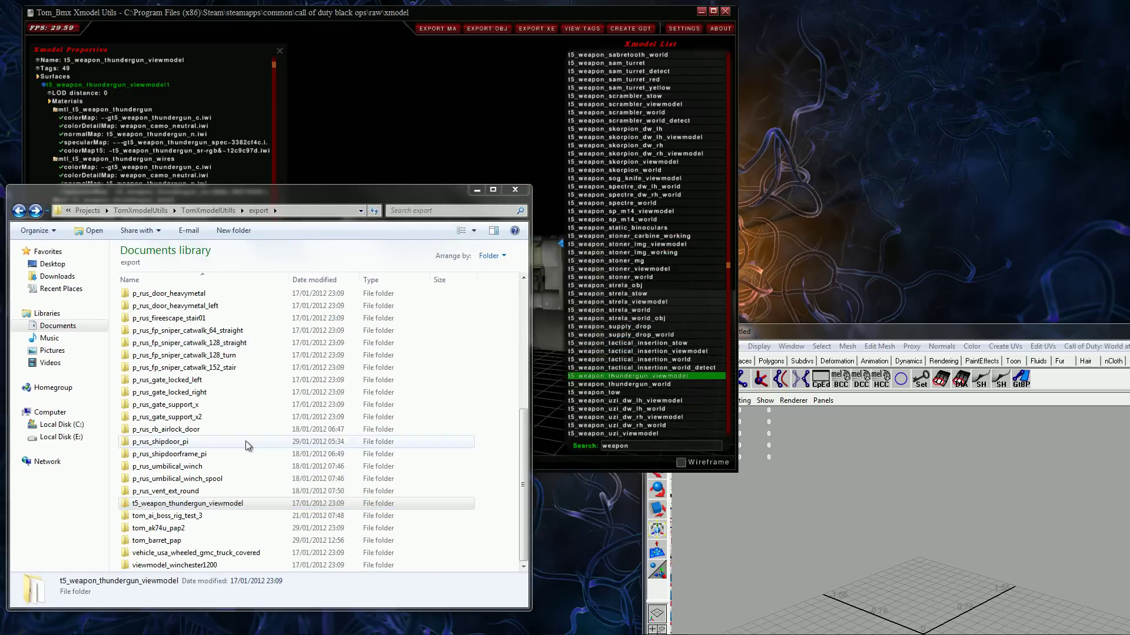
drag(265, 219, 263, 254)
click(438, 61)
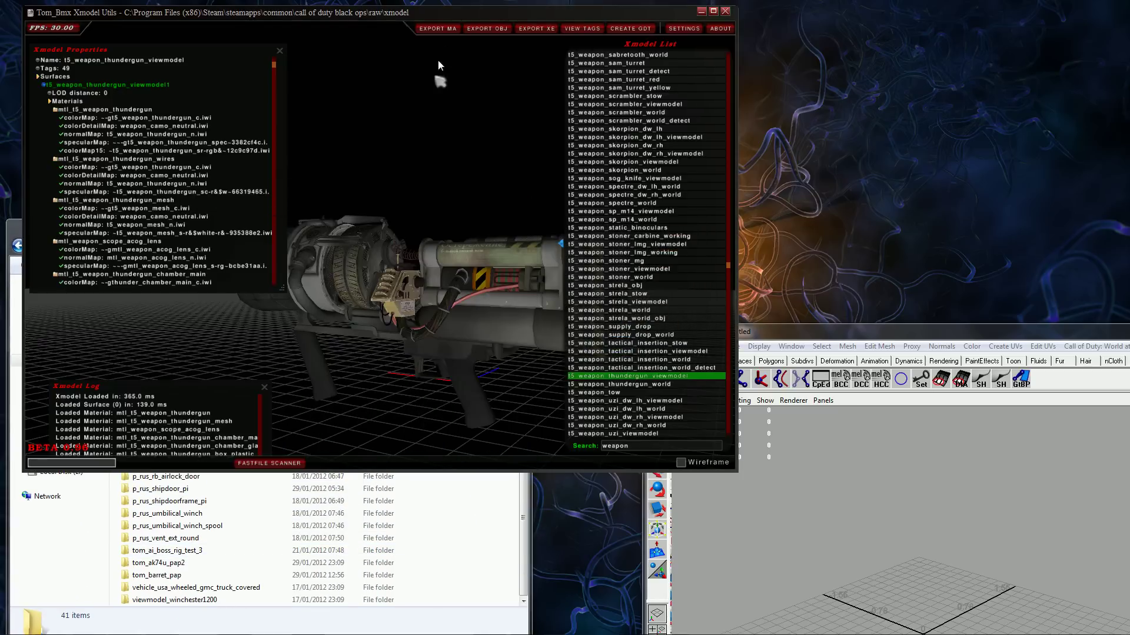
click(446, 27)
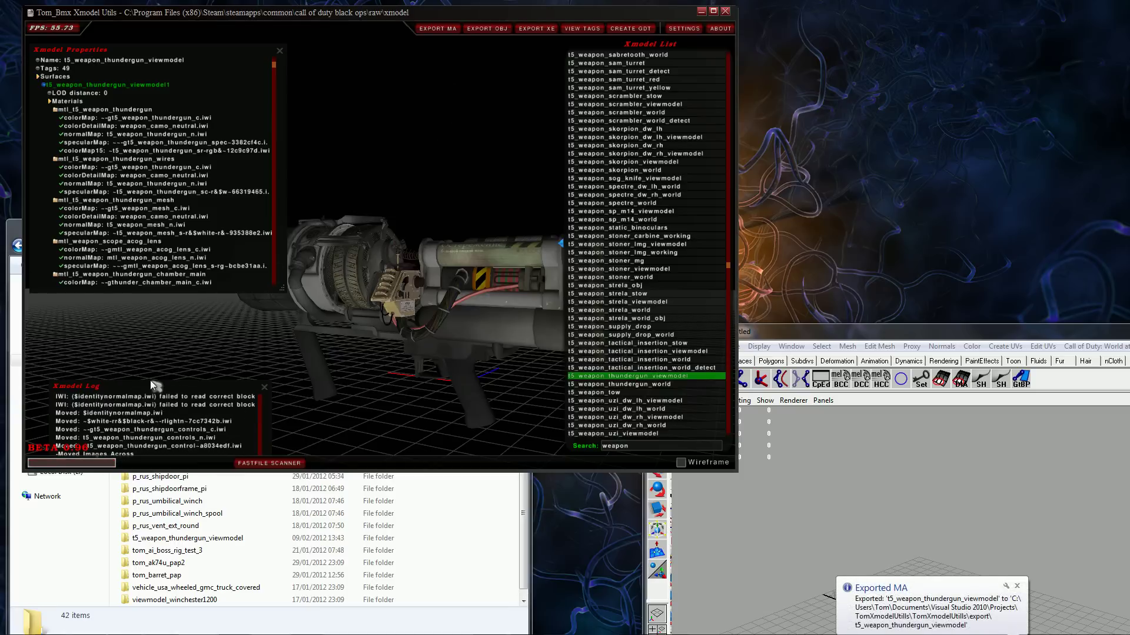
- Close the Xmodel Properties window, then move and enlarge the Xmodel Log to review the moved images
drag(150, 385, 129, 326)
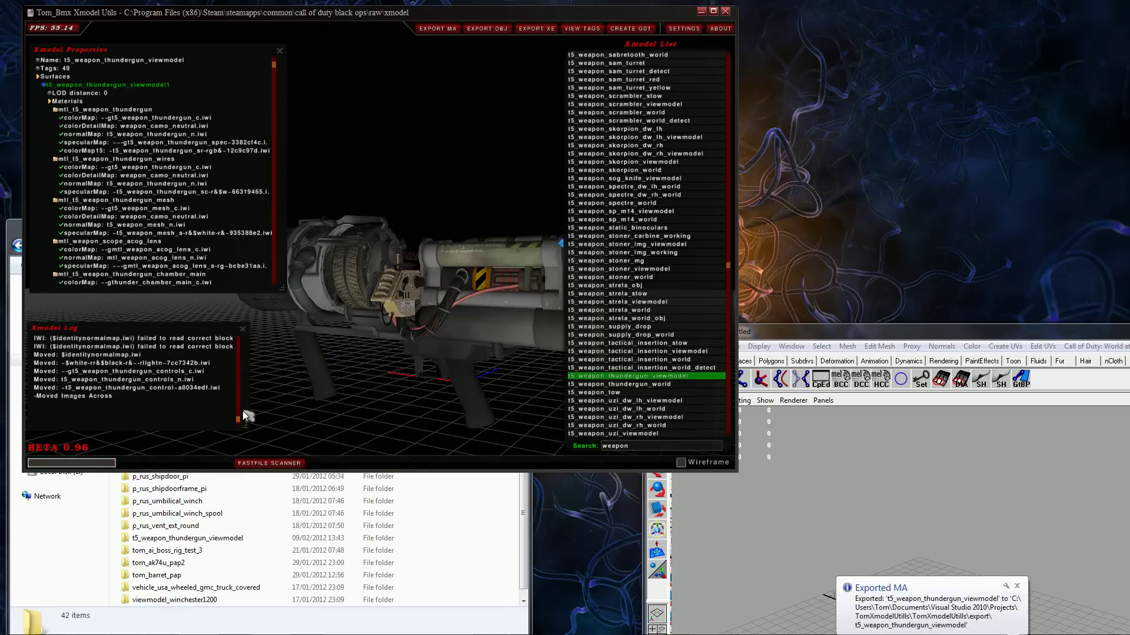
drag(246, 421, 411, 432)
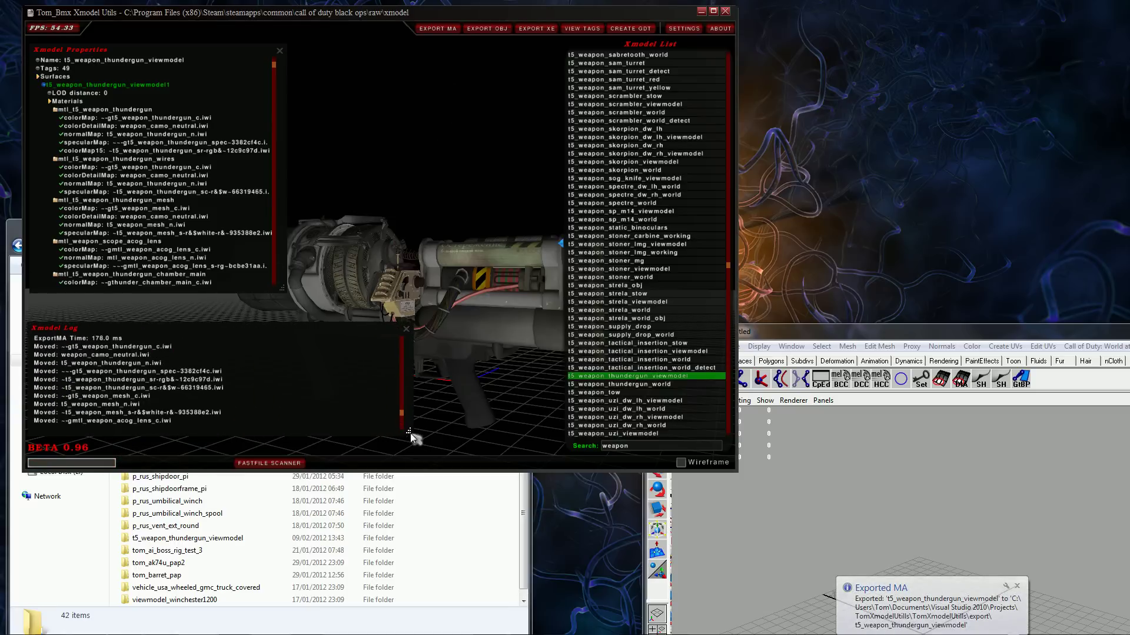
click(279, 51)
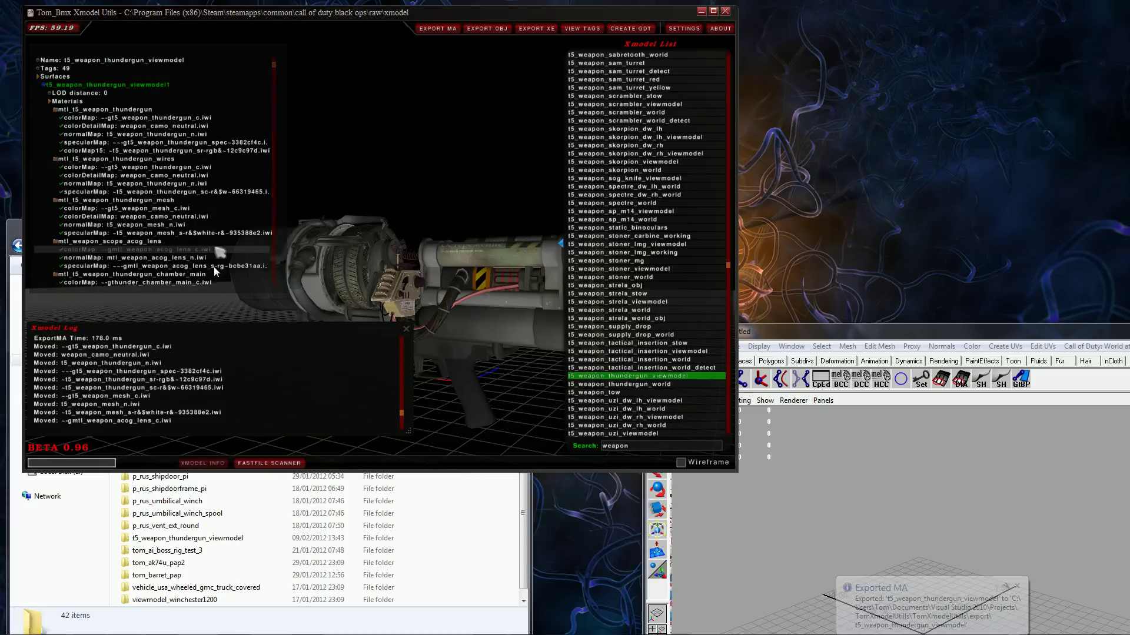
drag(189, 322, 194, 193)
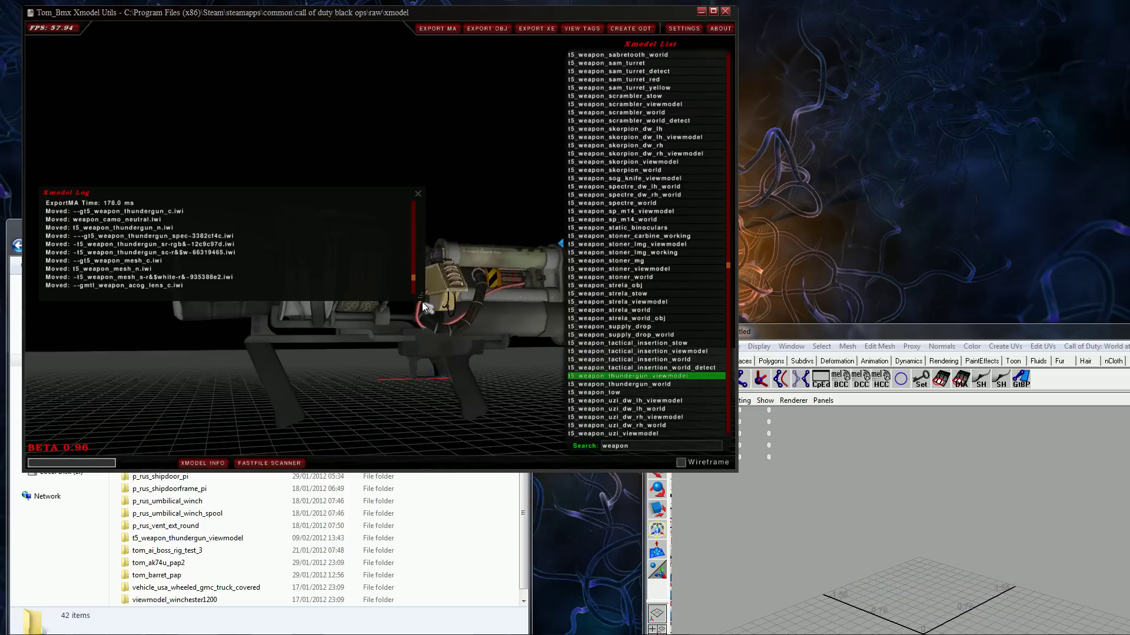
drag(419, 299, 415, 422)
drag(409, 279, 411, 411)
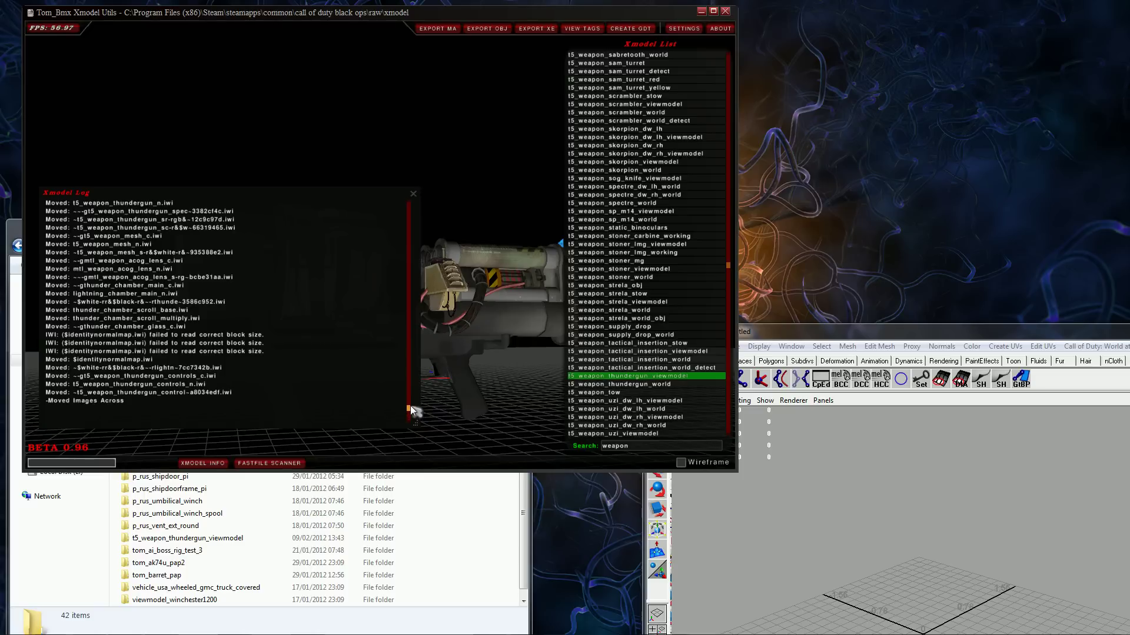
mouse_move(411, 402)
mouse_down()
mouse_move(408, 372)
mouse_move(401, 405)
mouse_up()
- Open the exported t5_weapon_thundergun_viewmodel folder and review its Maya files and the textures in the images subfolder
click(177, 526)
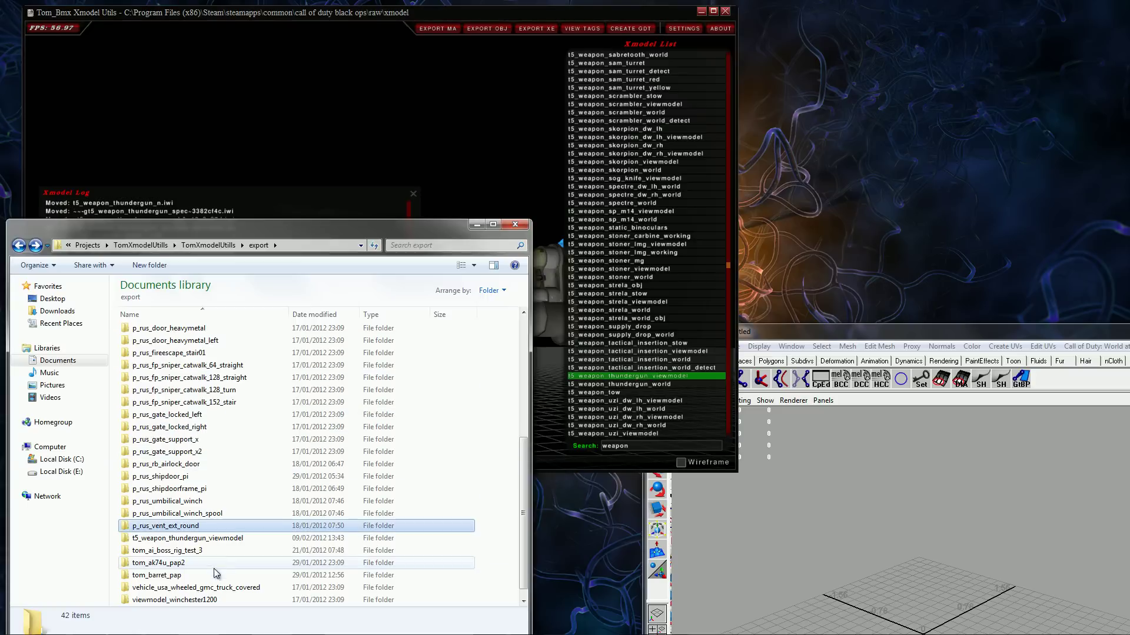
double_click(219, 539)
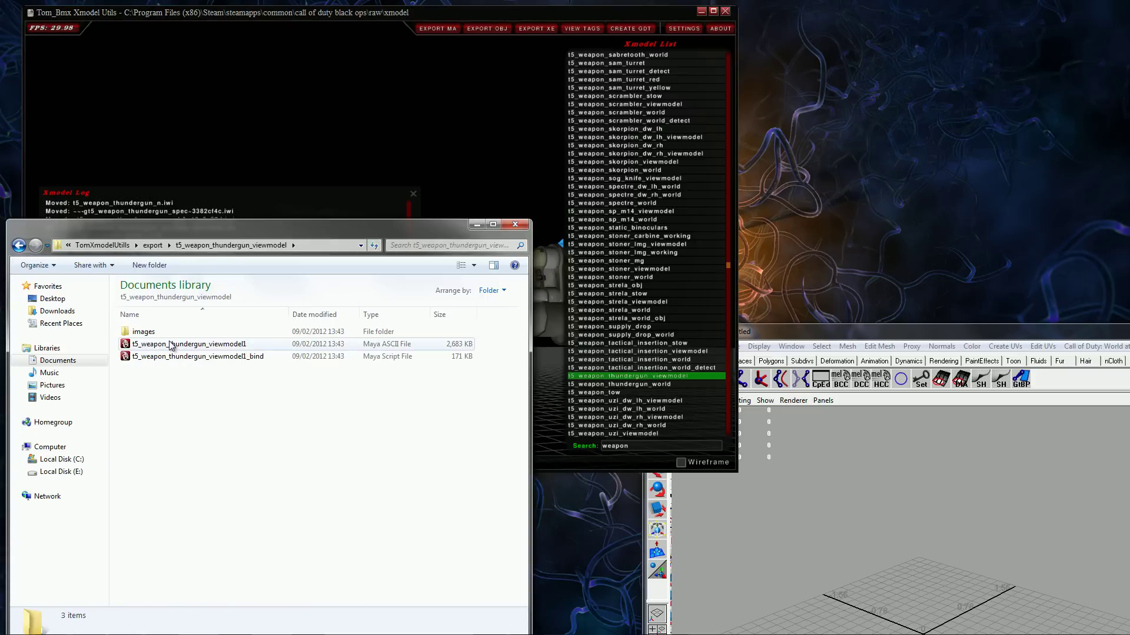
click(399, 346)
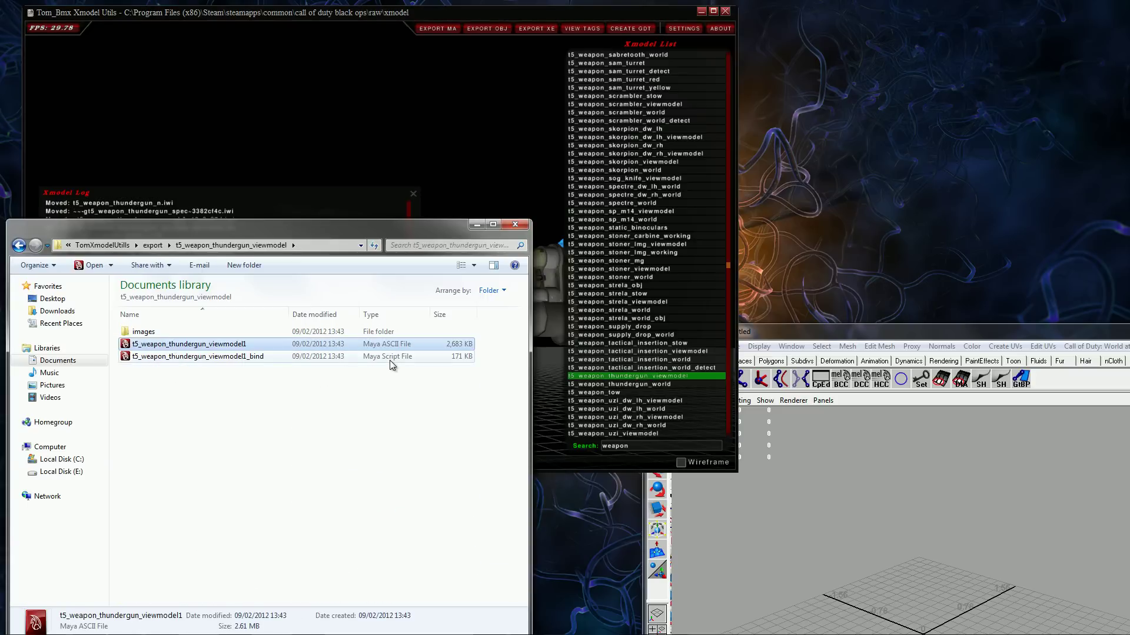
click(155, 334)
double_click(155, 334)
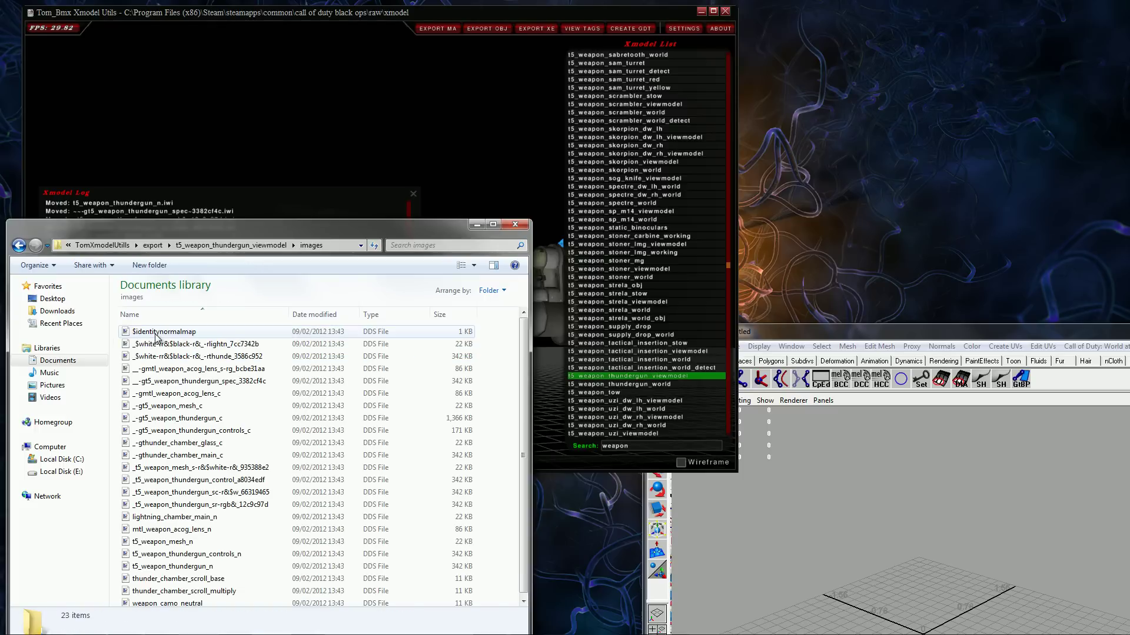
drag(524, 452, 522, 442)
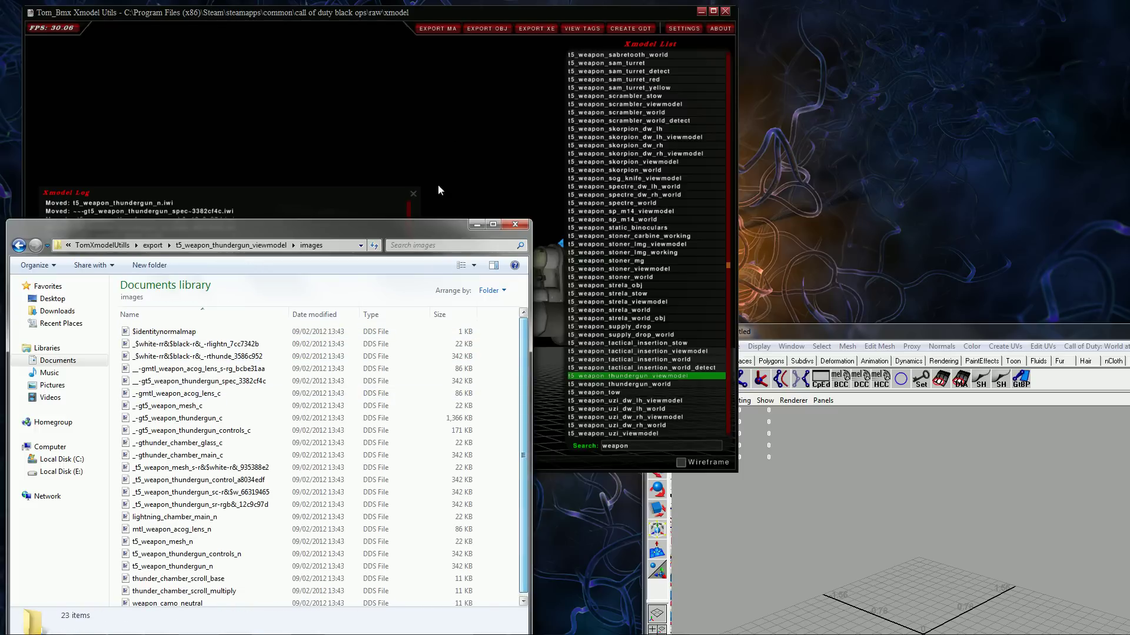
- Set the image format in the export settings to TGA and save the settings
click(439, 185)
click(684, 28)
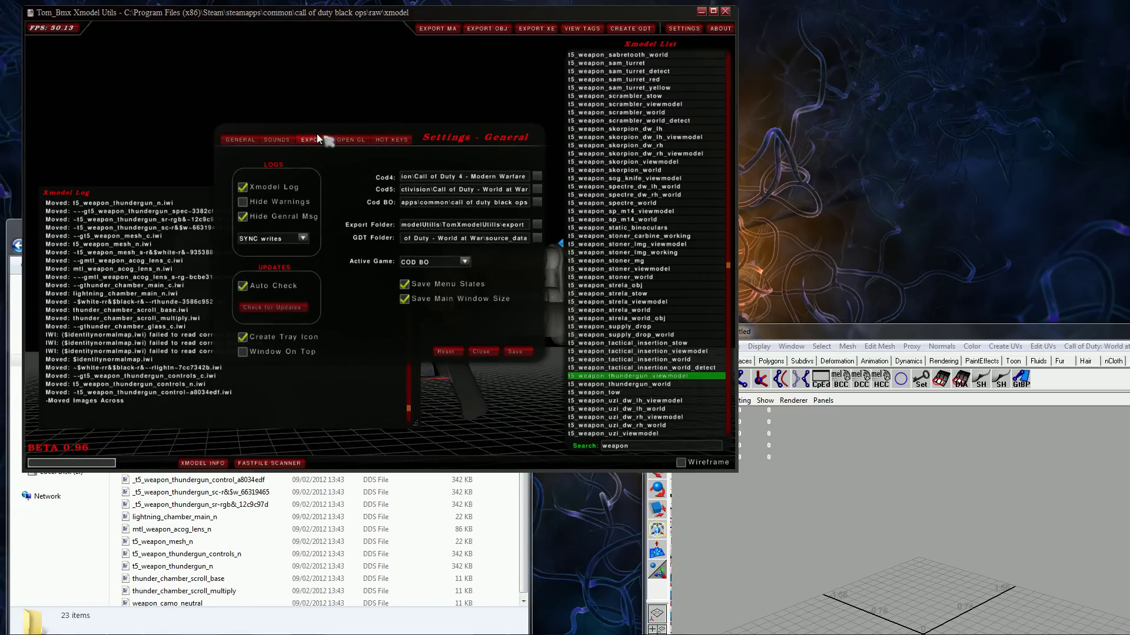
click(320, 139)
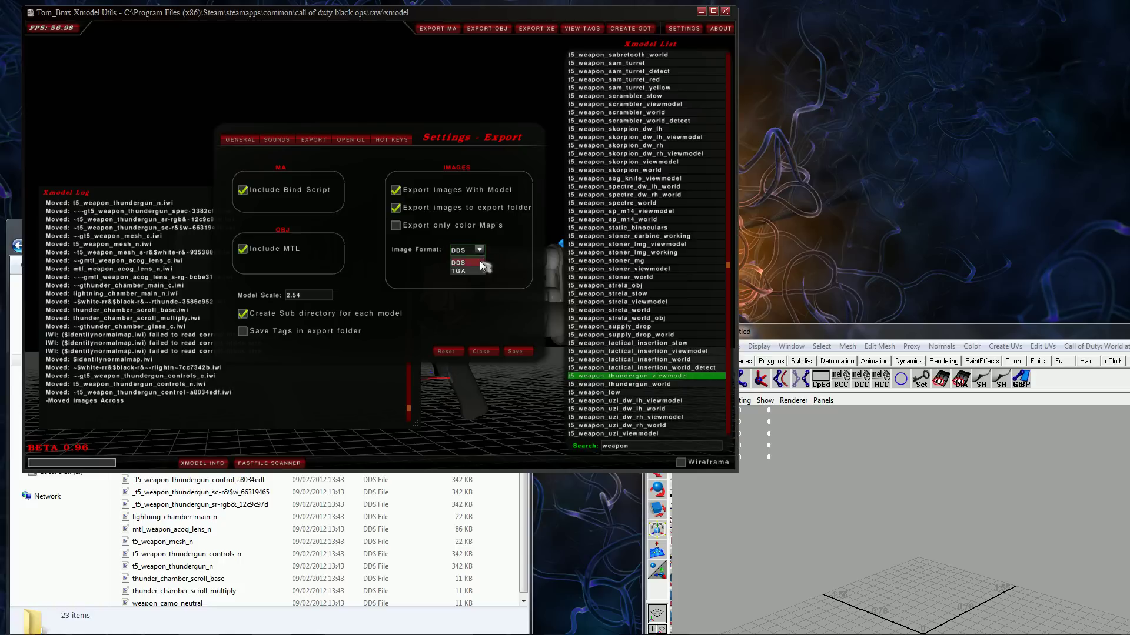
click(471, 270)
click(515, 352)
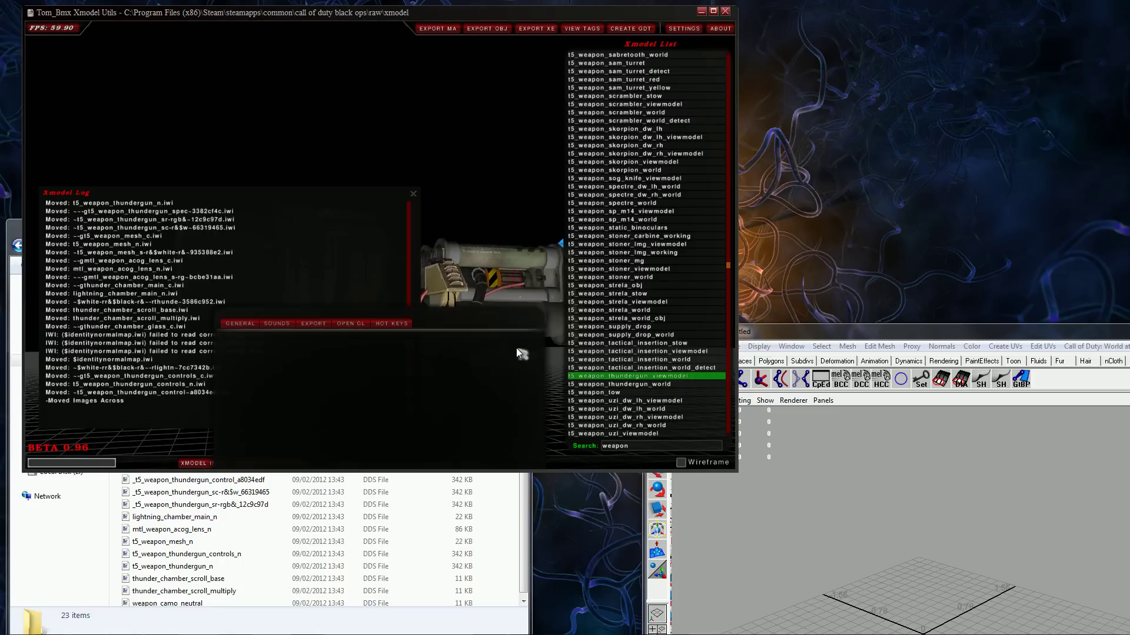
- Export the thundergun viewmodel as MA again and check the image files in its images folder
click(440, 28)
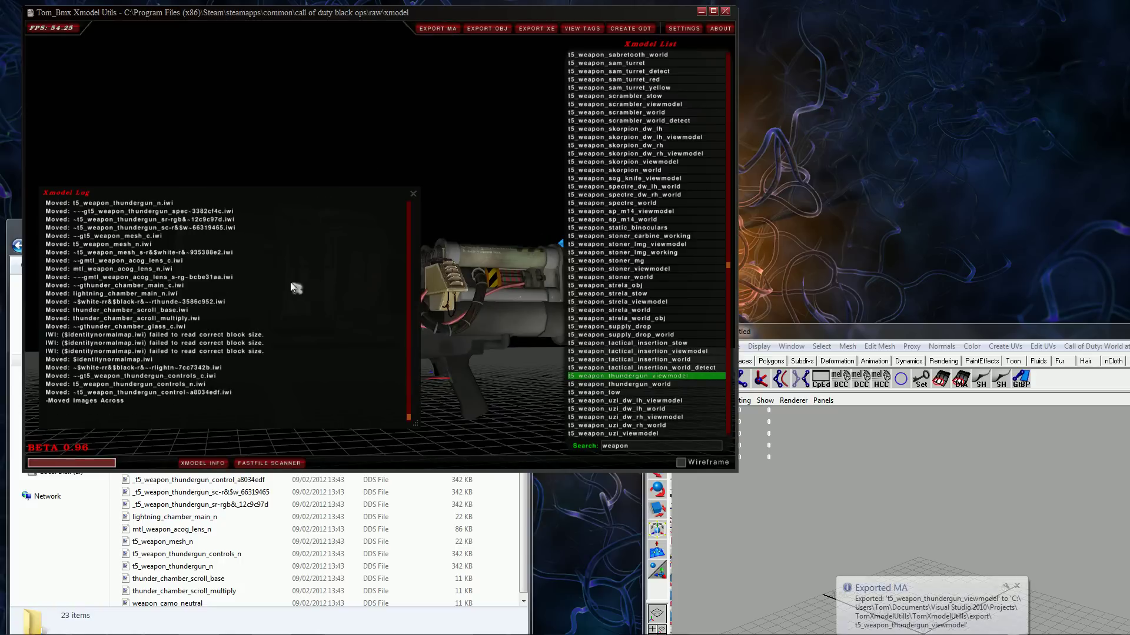
click(497, 516)
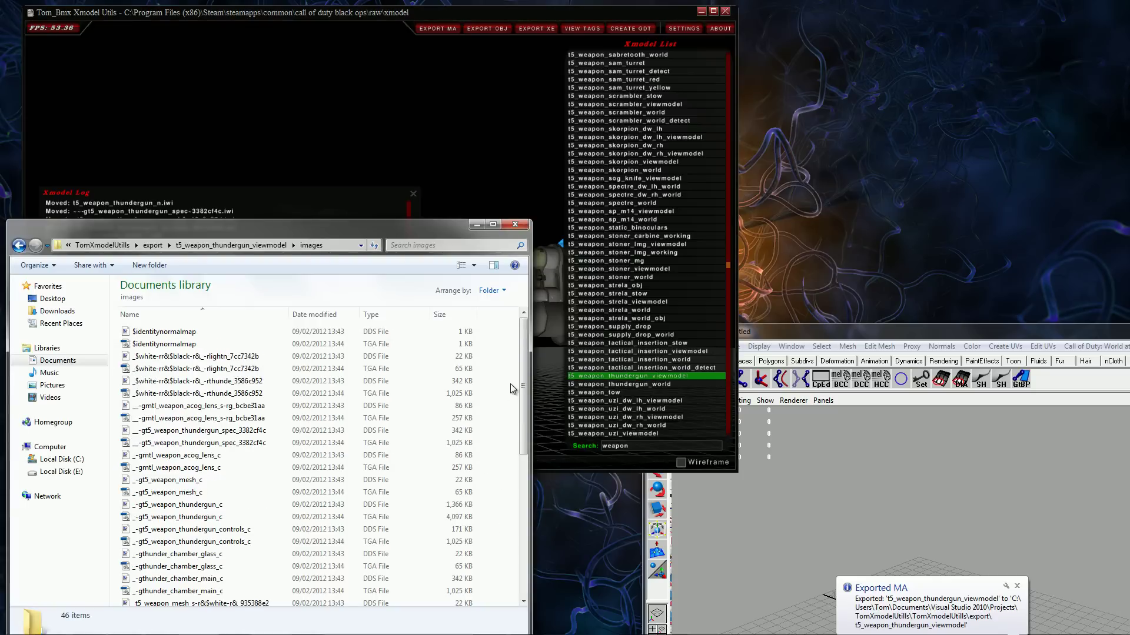
drag(532, 391, 513, 339)
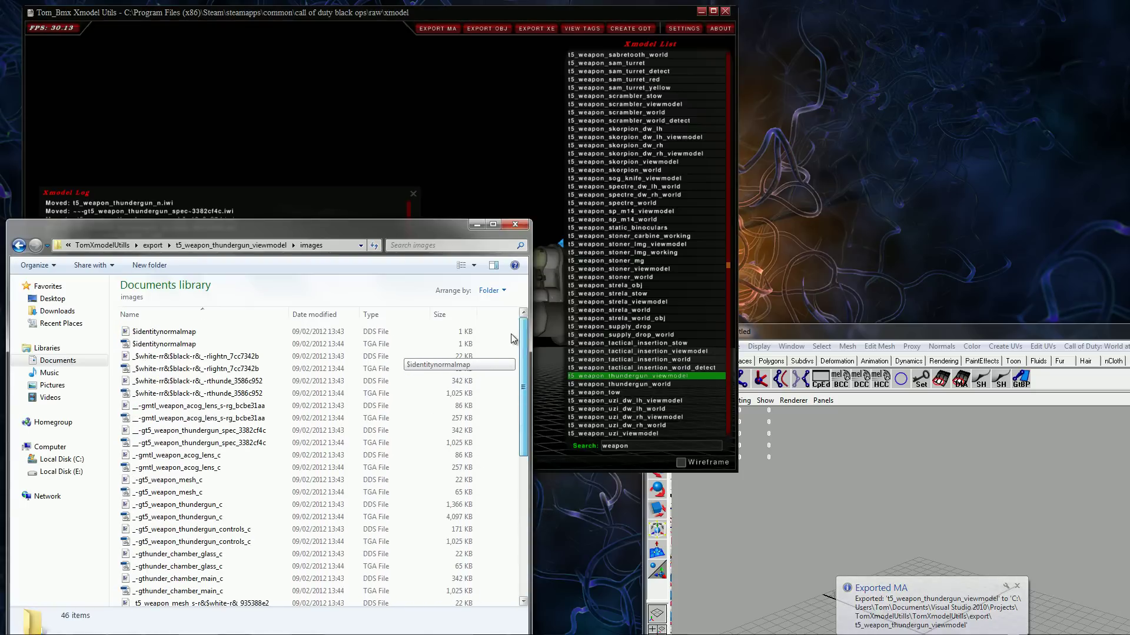
- Open the exported t5_weapon_thundergun_viewmodel1 Maya ASCII file in a text editor and examine the .tga texture paths in its material definitions
click(239, 245)
click(223, 345)
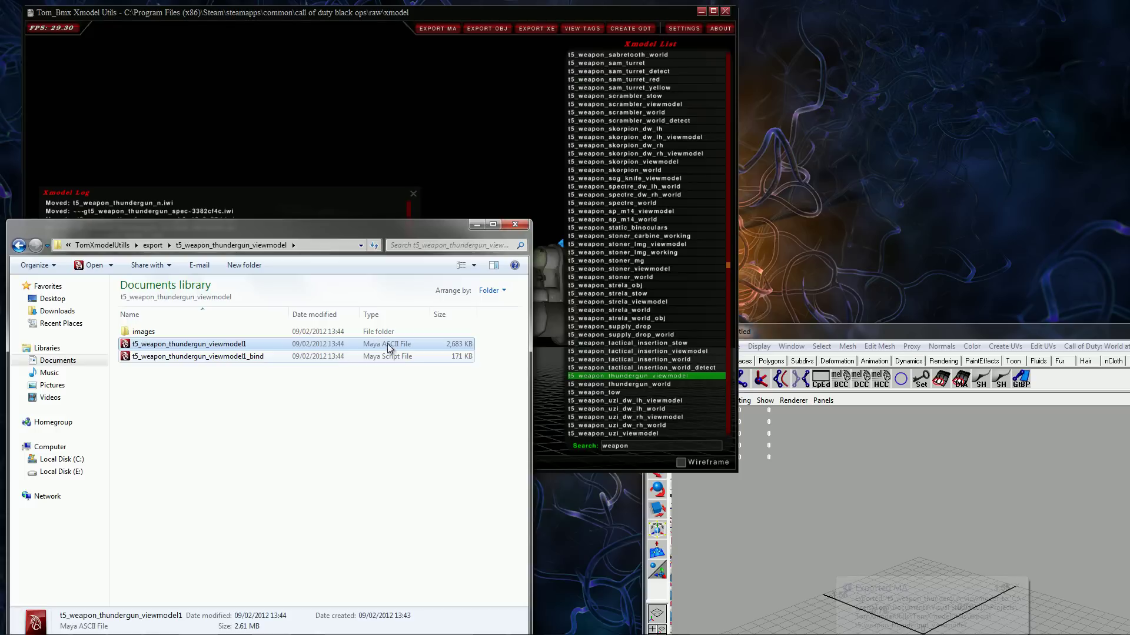
click(386, 634)
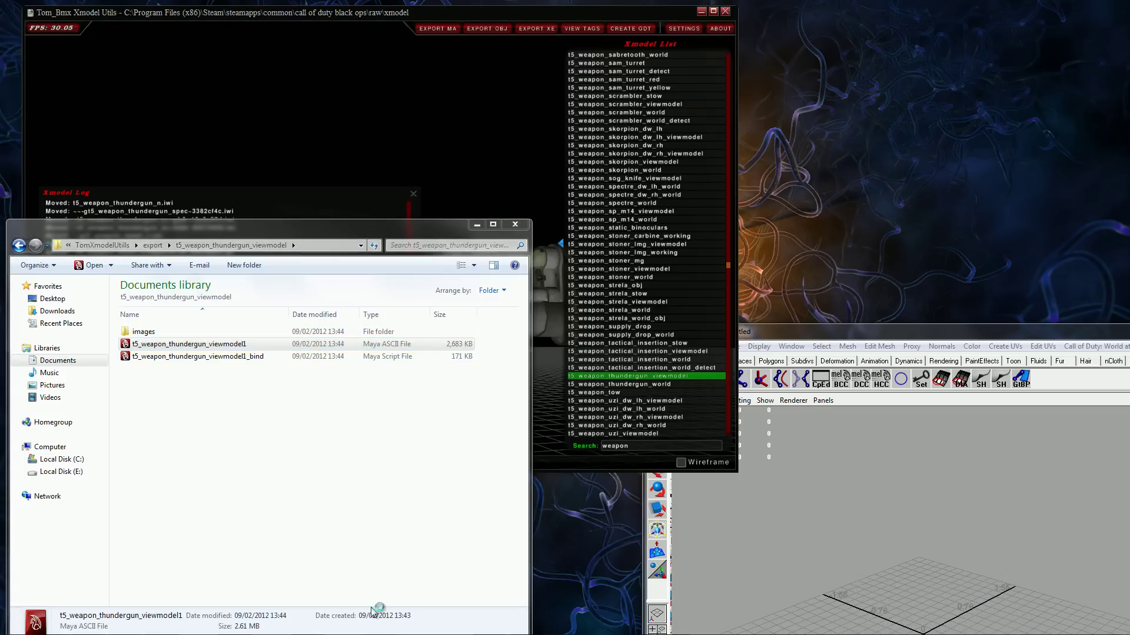
drag(363, 345, 289, 297)
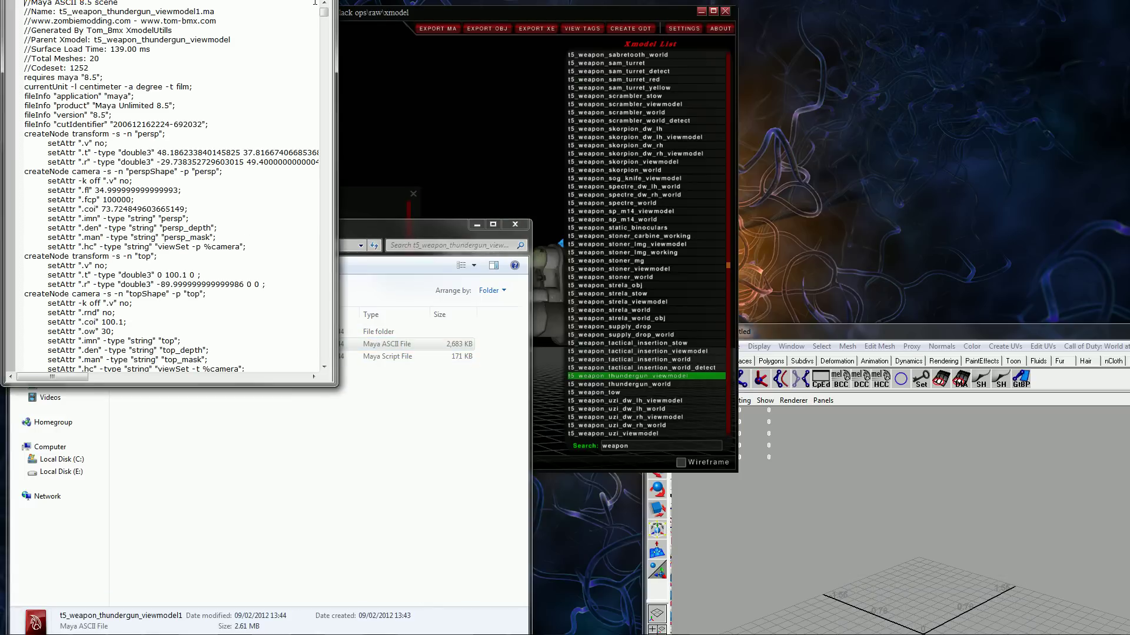
drag(324, 11, 322, 282)
drag(324, 326, 548, 414)
scroll(357, 219, up, 10)
scroll(357, 219, down, 1)
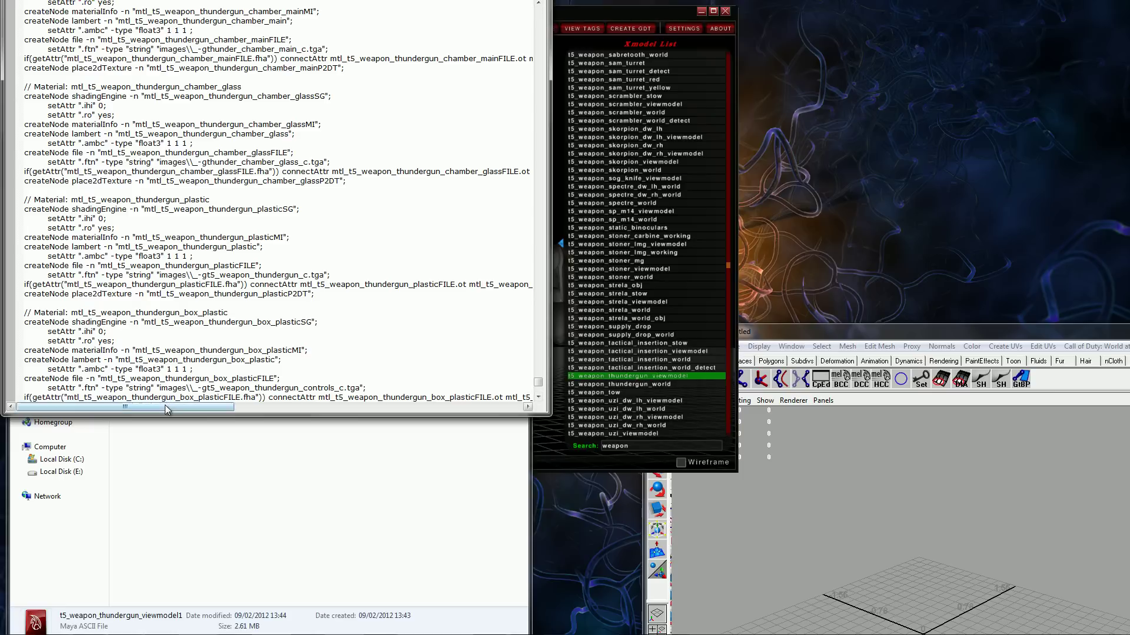
drag(166, 406, 185, 420)
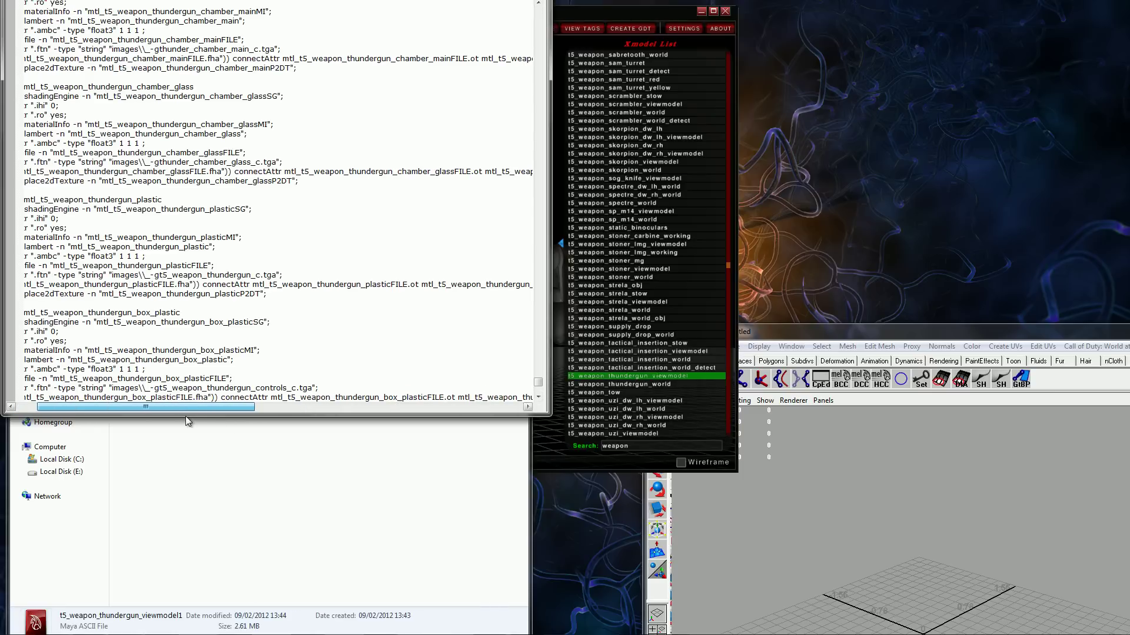
drag(277, 275, 191, 275)
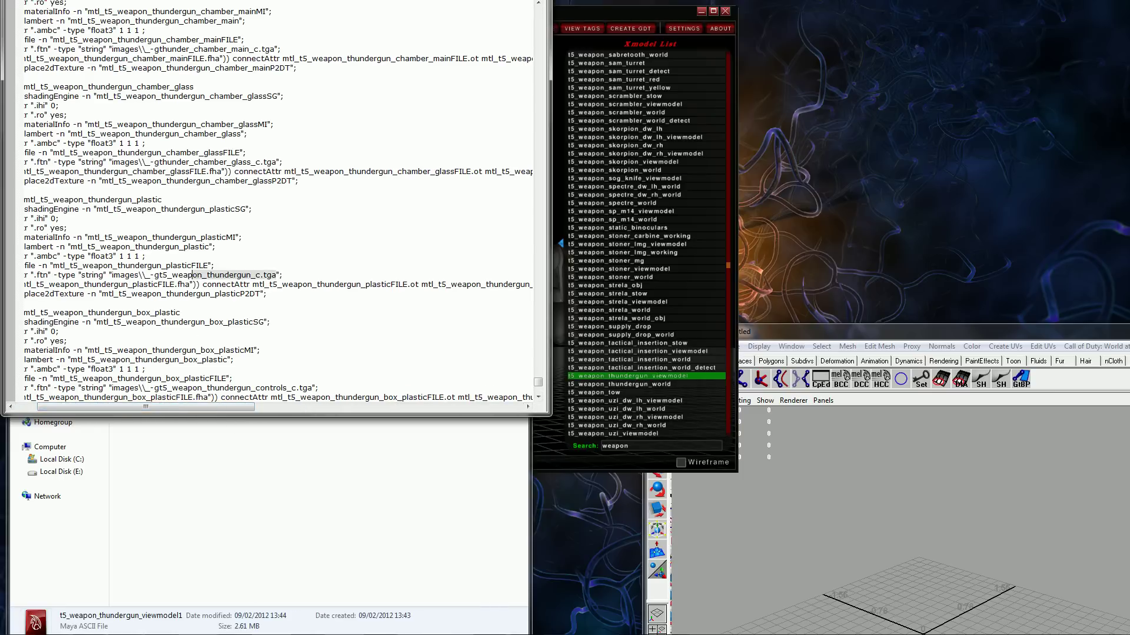
click(534, 0)
- Switch to Maya, import t5_weapon_thundergun_viewmodel1 from the export folder into the scene, and inspect the textured gun
click(864, 436)
drag(791, 335, 622, 50)
drag(376, 344, 585, 260)
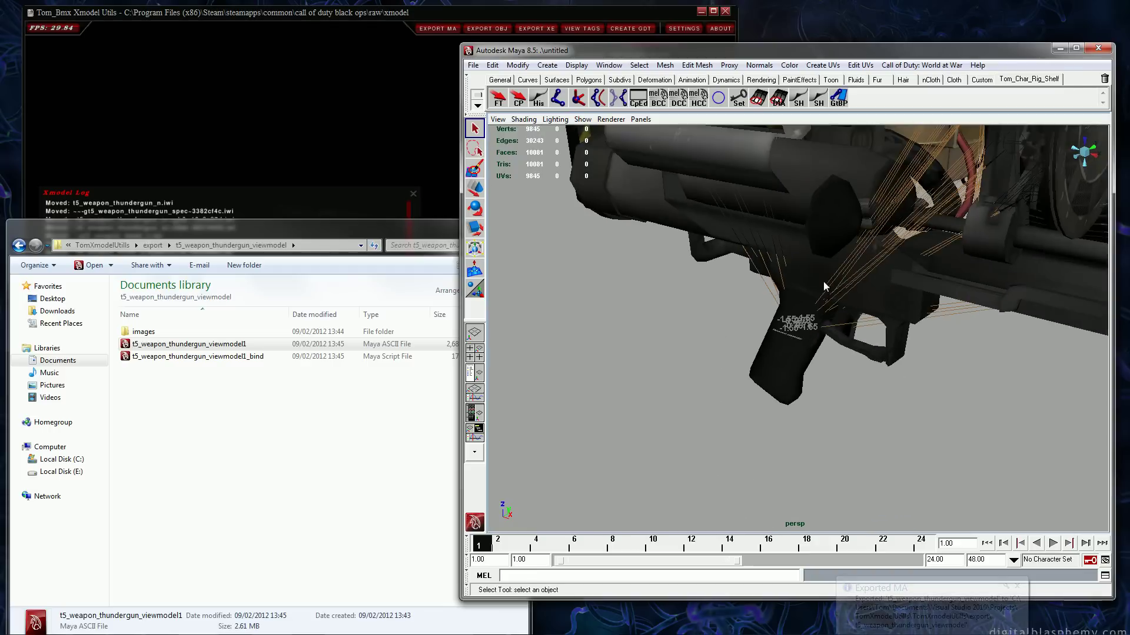
scroll(824, 282, down, 5)
alt+drag(912, 271, 756, 303)
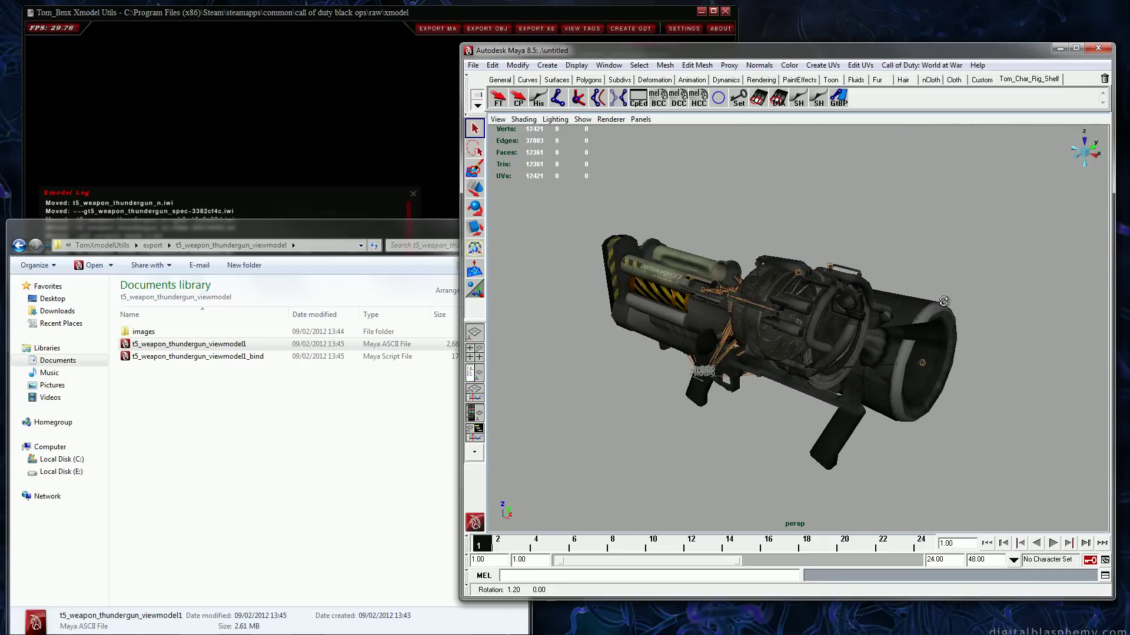
alt+drag(943, 301, 694, 294)
alt+middle_drag(791, 322, 696, 354)
scroll(566, 235, up, 4)
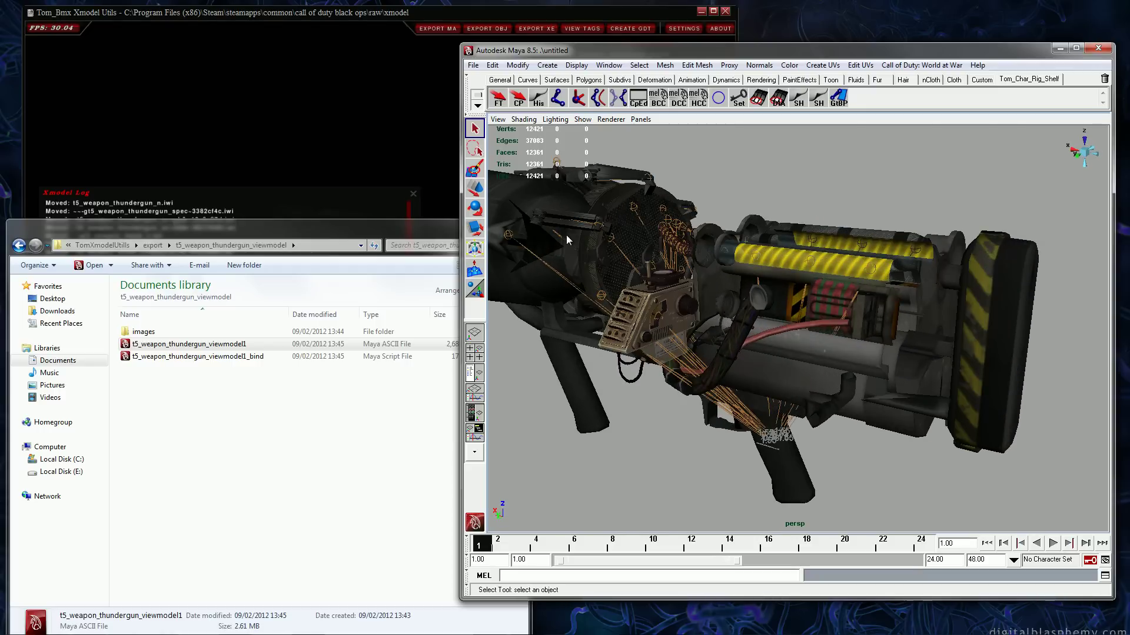
- Enable Polygon Transparency Sorting for the perspective view and compare the gun's wireframe with its textured display
click(524, 118)
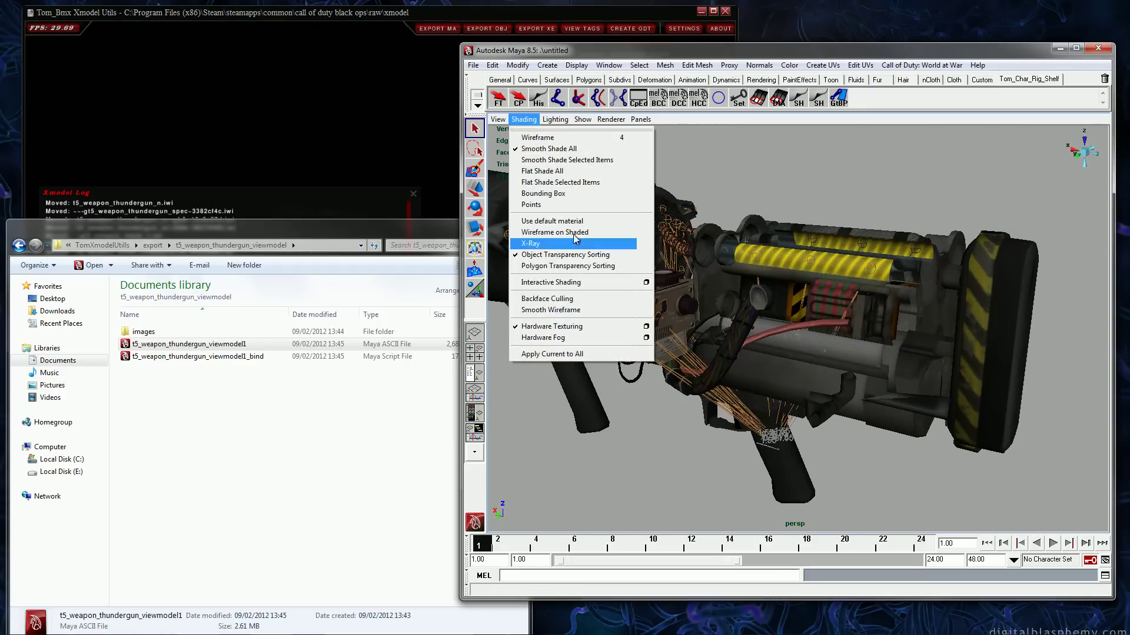
click(579, 267)
mouse_move(629, 337)
alt+mouse_down()
mouse_move(716, 366)
mouse_move(734, 390)
mouse_move(809, 376)
mouse_move(882, 383)
mouse_move(671, 371)
mouse_move(696, 385)
alt+mouse_up()
key(4)
alt+right_drag(696, 384, 724, 353)
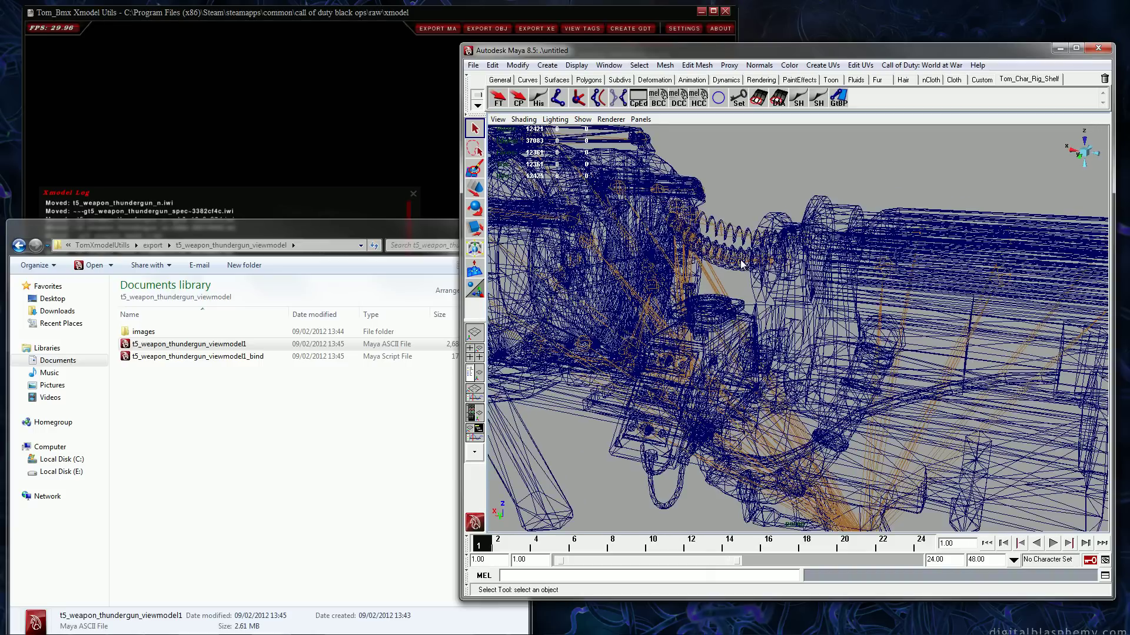
key(6)
mouse_move(709, 271)
alt+right_down()
mouse_move(740, 259)
mouse_move(710, 246)
mouse_move(755, 320)
alt+right_up()
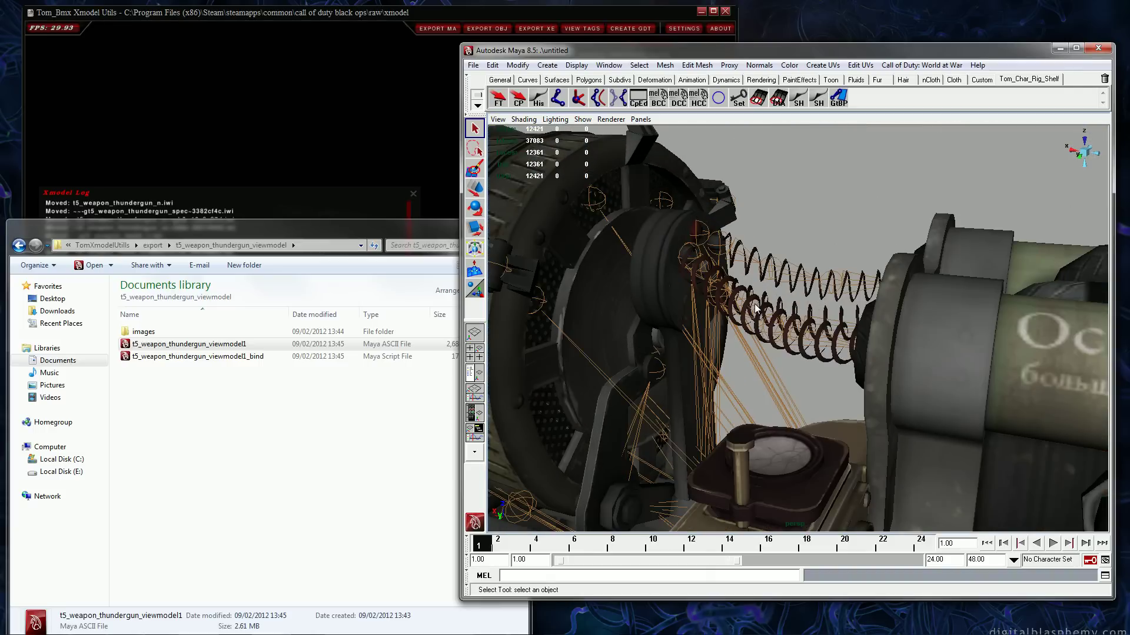
- Try moving the coiled spring mesh away from the gun, then undo the move
click(756, 338)
click(751, 324)
alt+drag(742, 320, 778, 344)
click(772, 317)
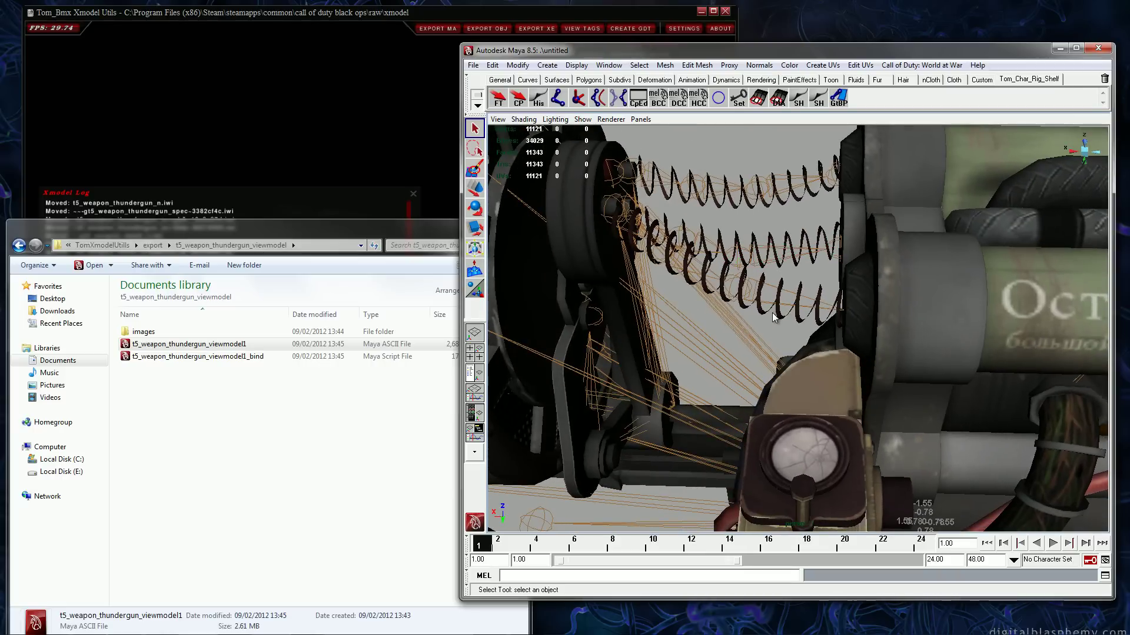
click(759, 315)
key(w)
alt+right_drag(759, 315, 891, 423)
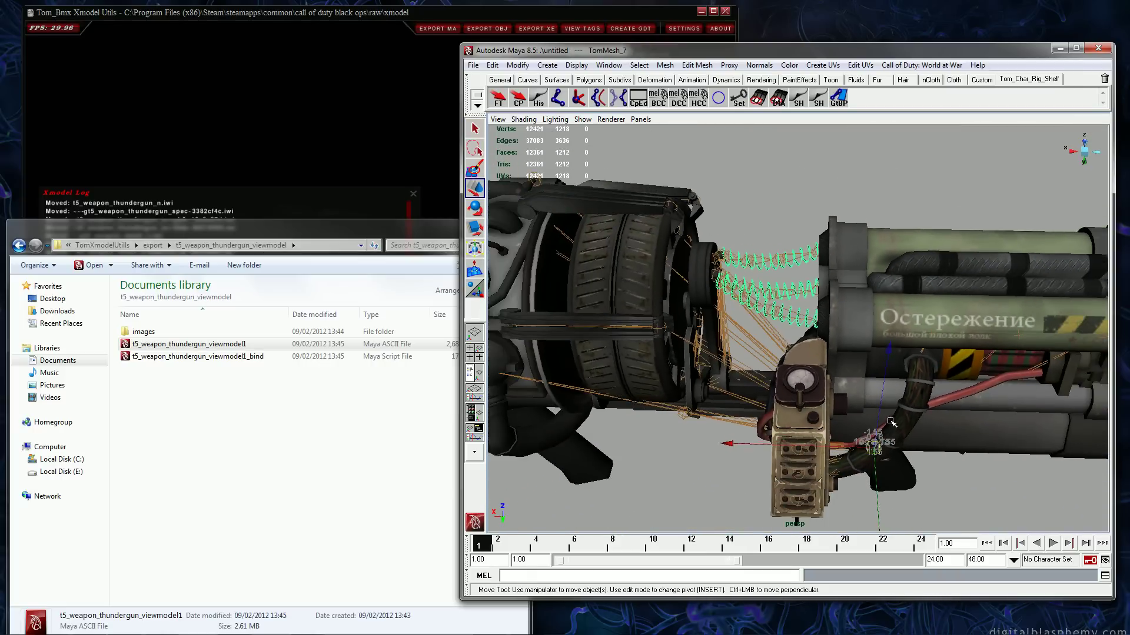
drag(871, 439, 835, 348)
key(ctrl+z)
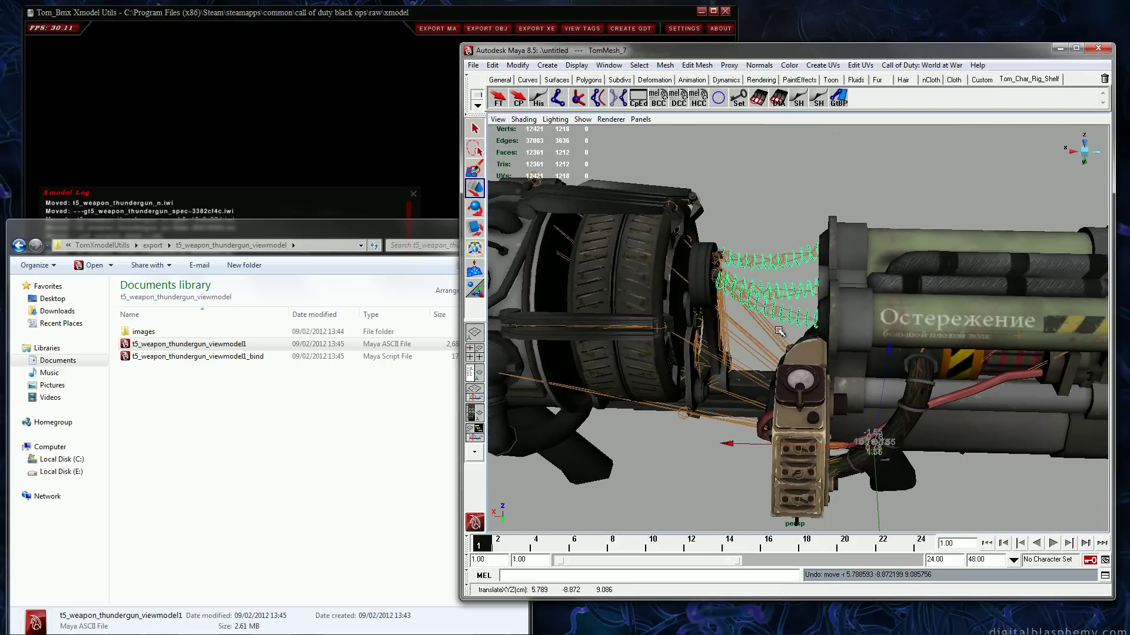
- Run the t5_weapon_thundergun_viewmodel1_bind script in the scene to bind the gun's meshes to its joints
scroll(684, 460, down, 5)
click(677, 456)
drag(303, 356, 722, 346)
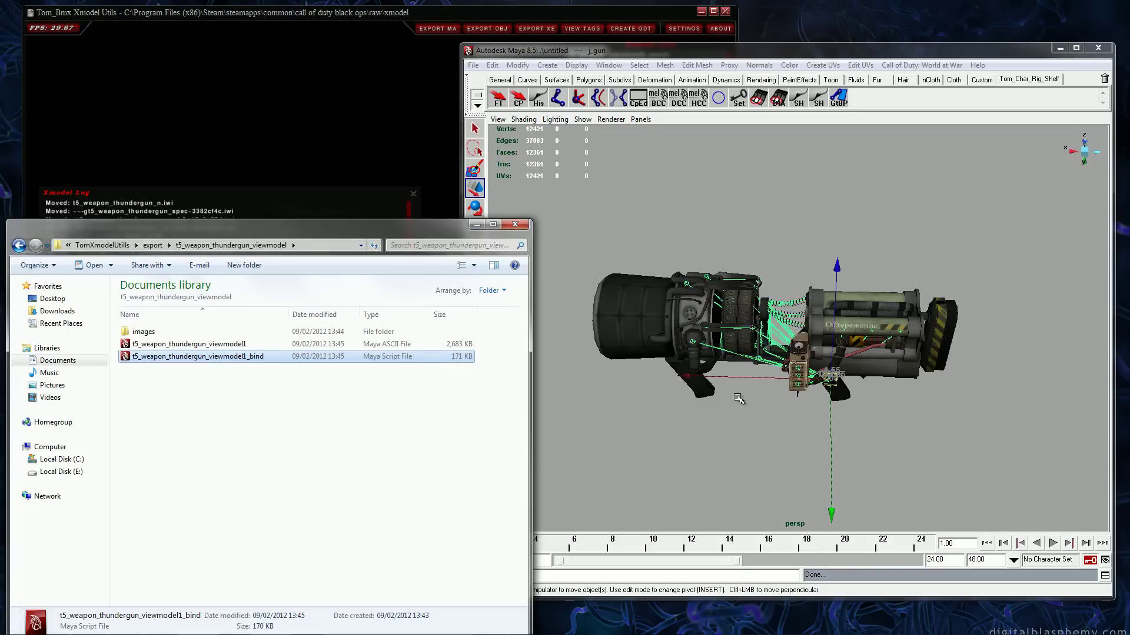
- Test the binding by moving the j_gun joint, undo the move, and inspect the gun closely
alt+drag(779, 392, 732, 364)
drag(840, 423, 836, 375)
key(ctrl+z)
alt+middle_drag(774, 434, 689, 403)
alt+right_drag(689, 403, 738, 406)
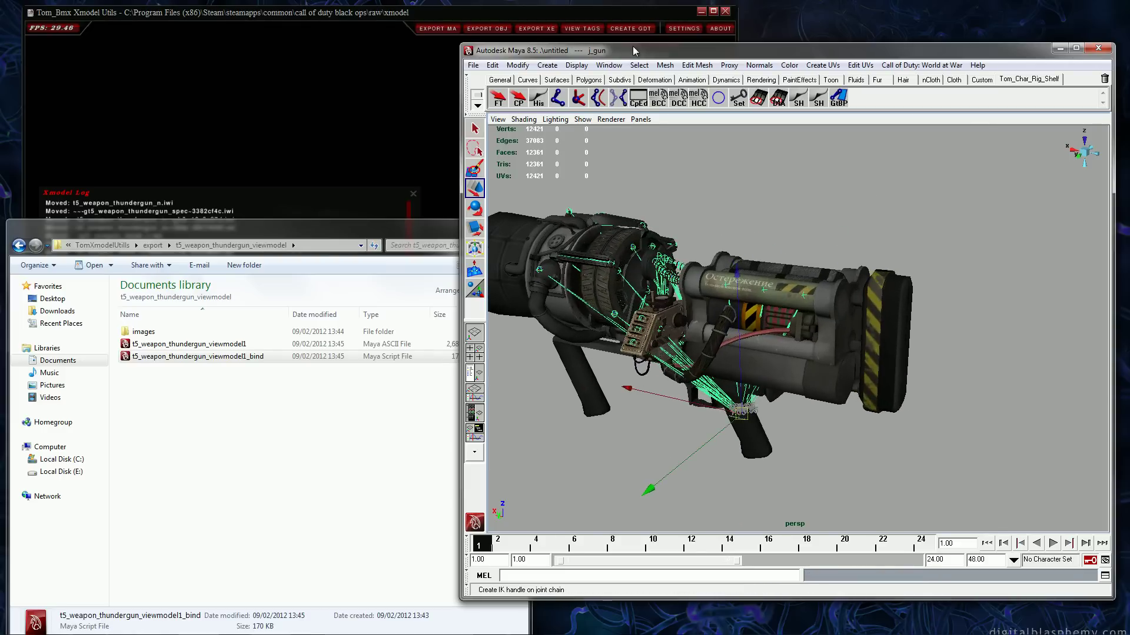
- Enlarge the Maya window and switch to the layout showing the Outliner beside the perspective view
mouse_move(631, 51)
mouse_down()
mouse_move(603, 51)
mouse_move(613, 54)
mouse_up()
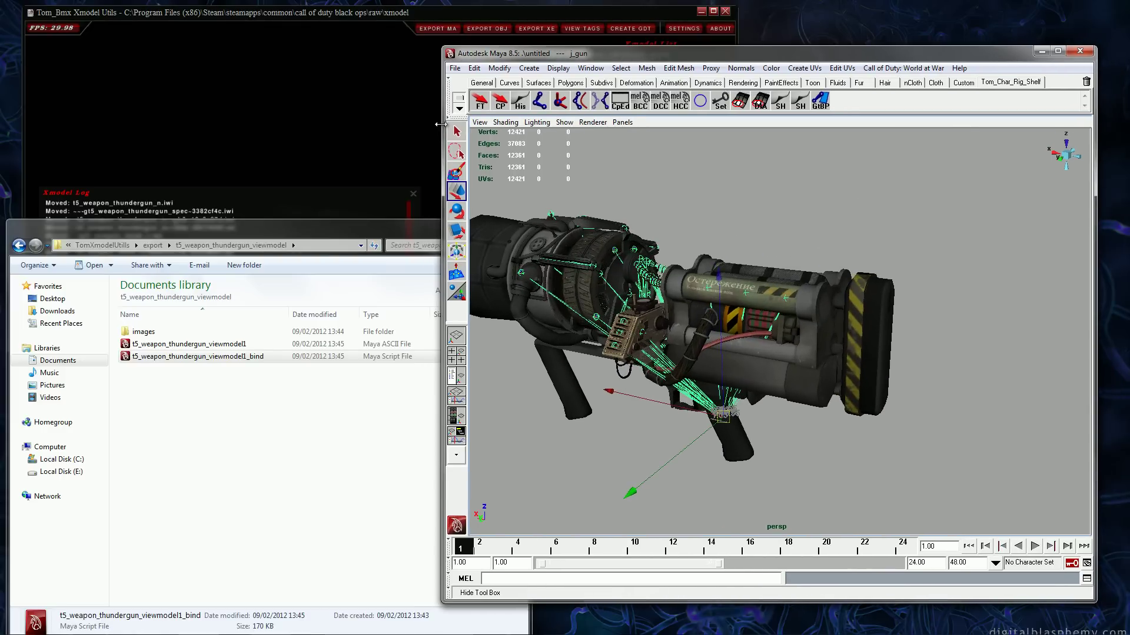
drag(440, 125, 112, 374)
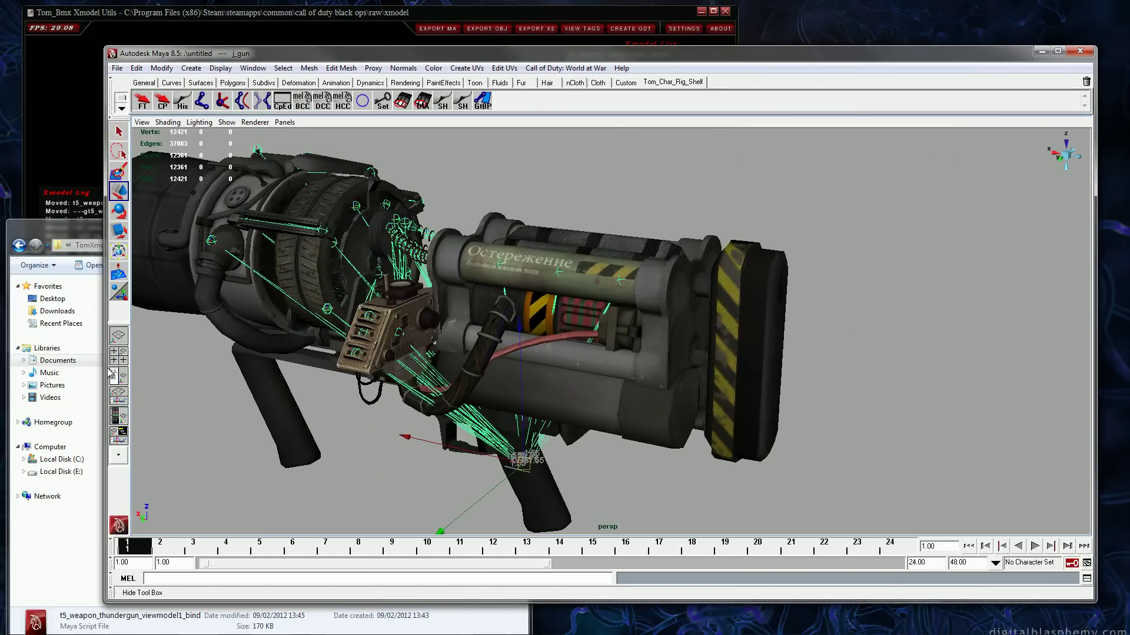
click(115, 376)
click(603, 216)
- Select the whole Joints hierarchy and reveal it in the widened Outliner, then expand the Tom_t5_weapon_thundergun_viewmodel1 mesh group
click(203, 212)
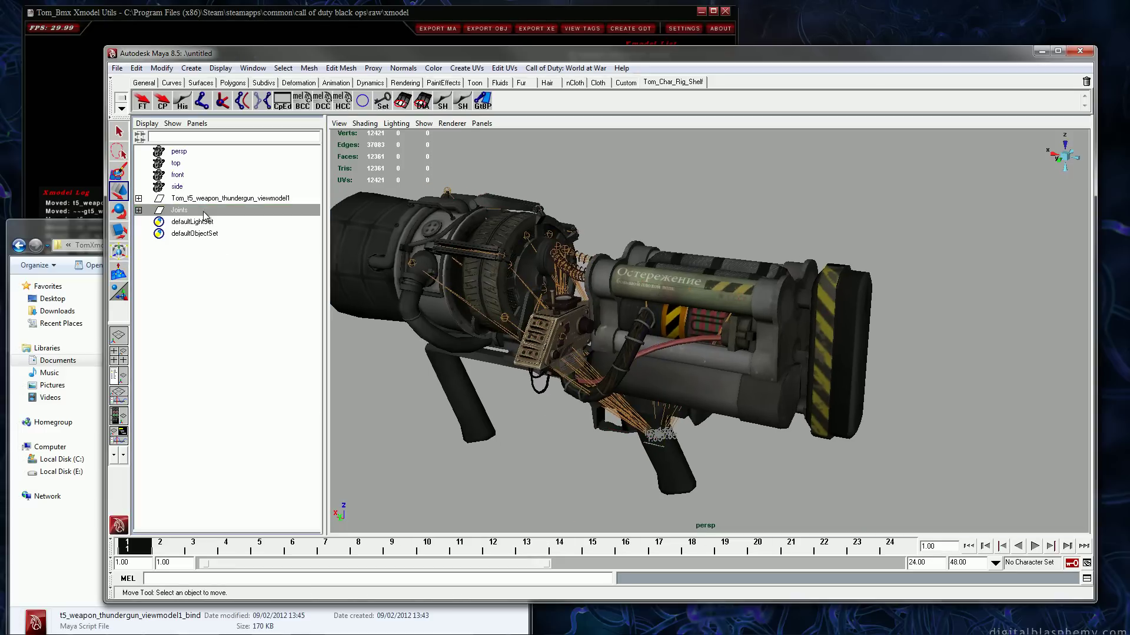
click(137, 68)
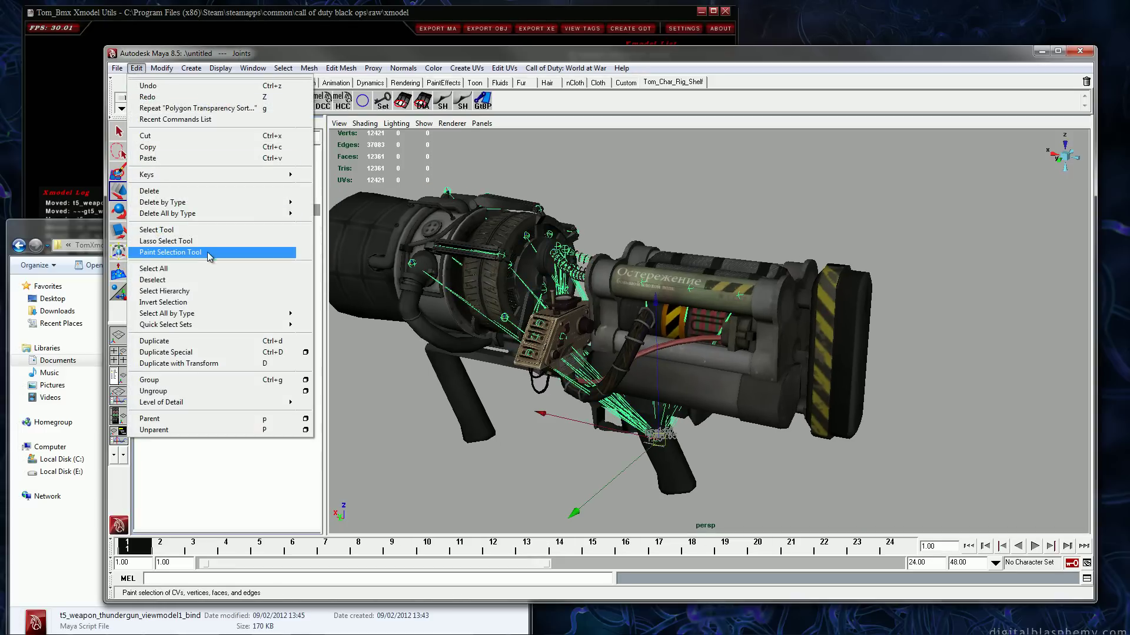
click(214, 291)
click(147, 124)
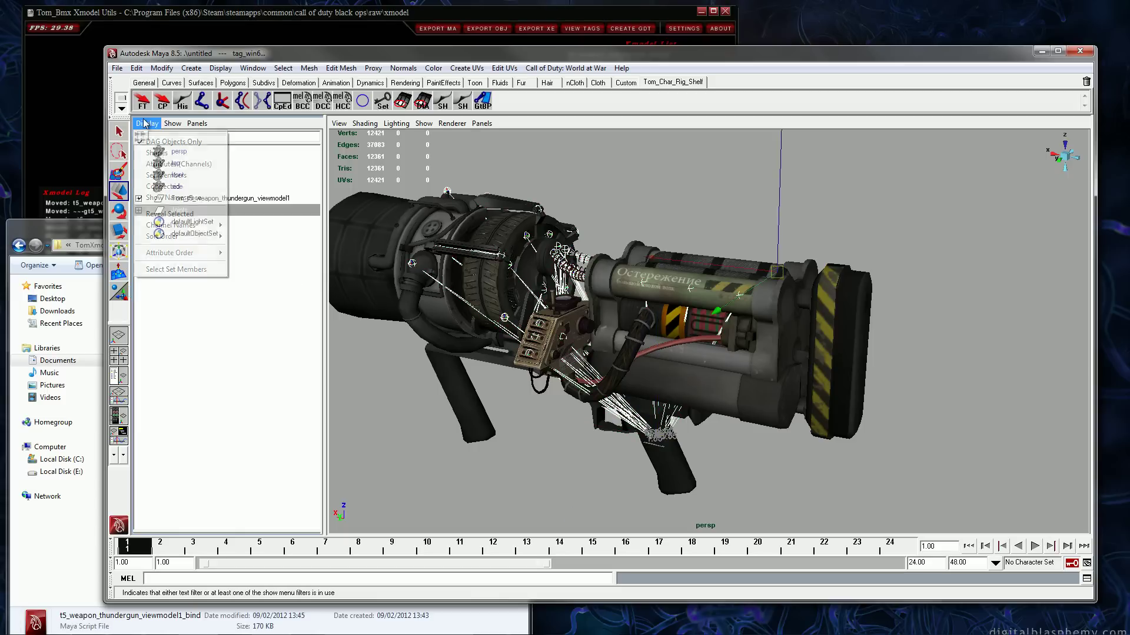
click(173, 215)
drag(330, 213, 413, 213)
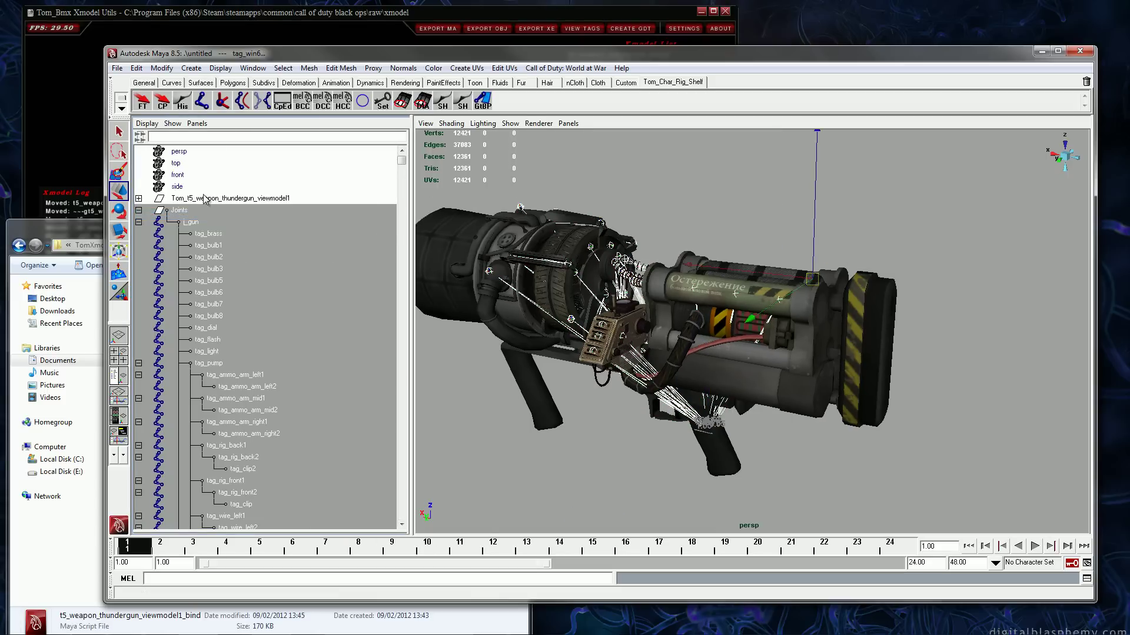
click(138, 198)
scroll(399, 166, down, 1)
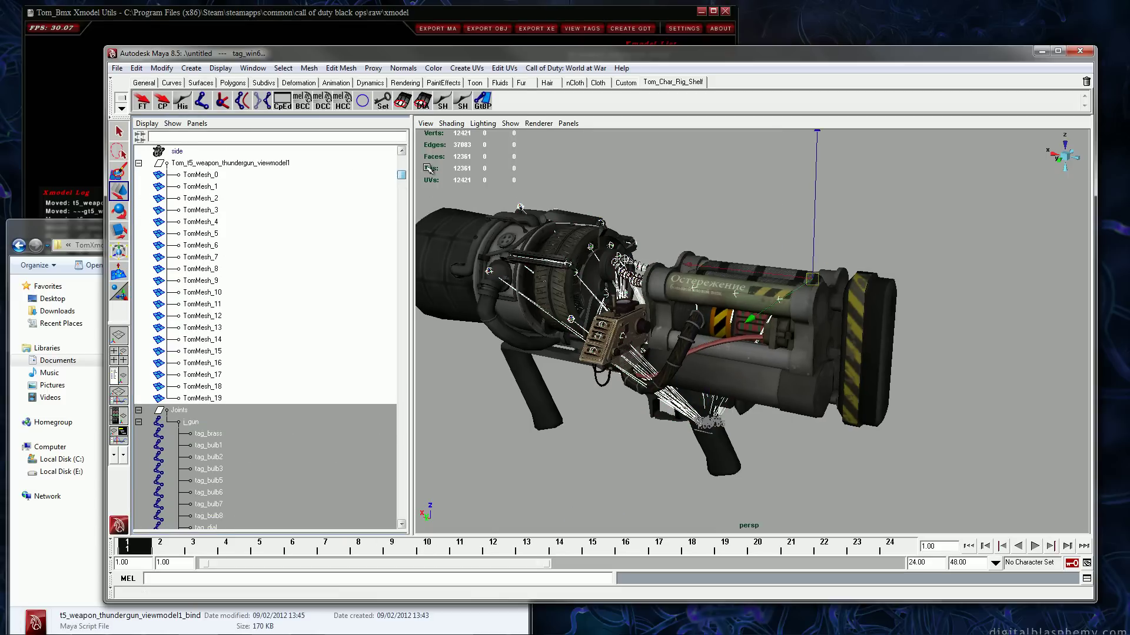
- Open the COD Model Export Window and add an enabled entry with Force Export Selected Joints turned on
click(547, 68)
click(541, 82)
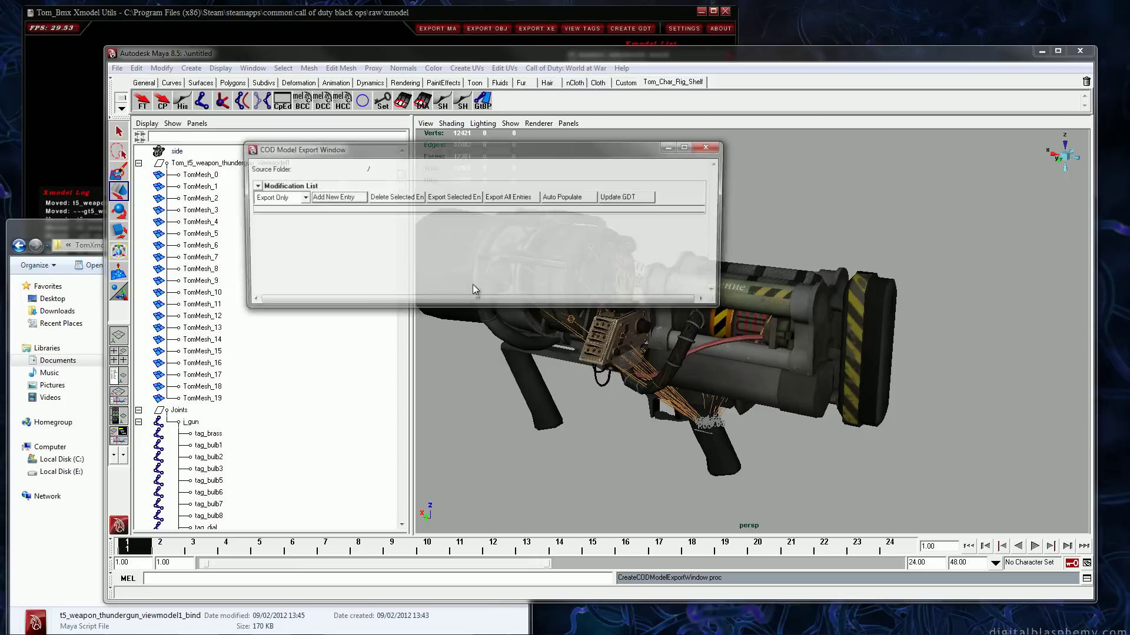
click(339, 197)
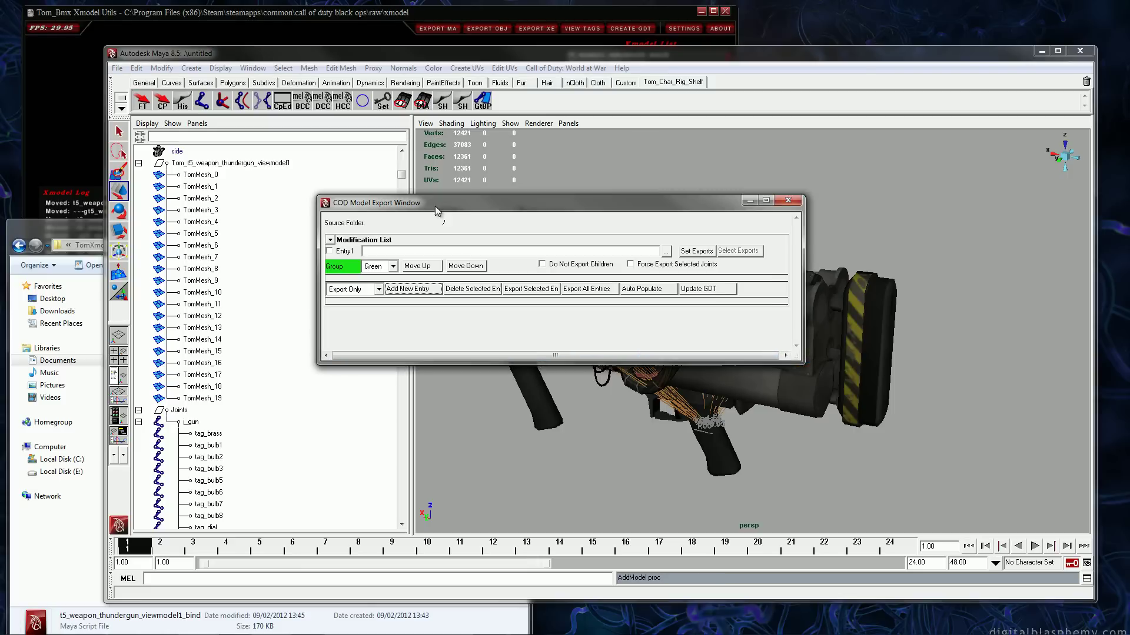
click(340, 253)
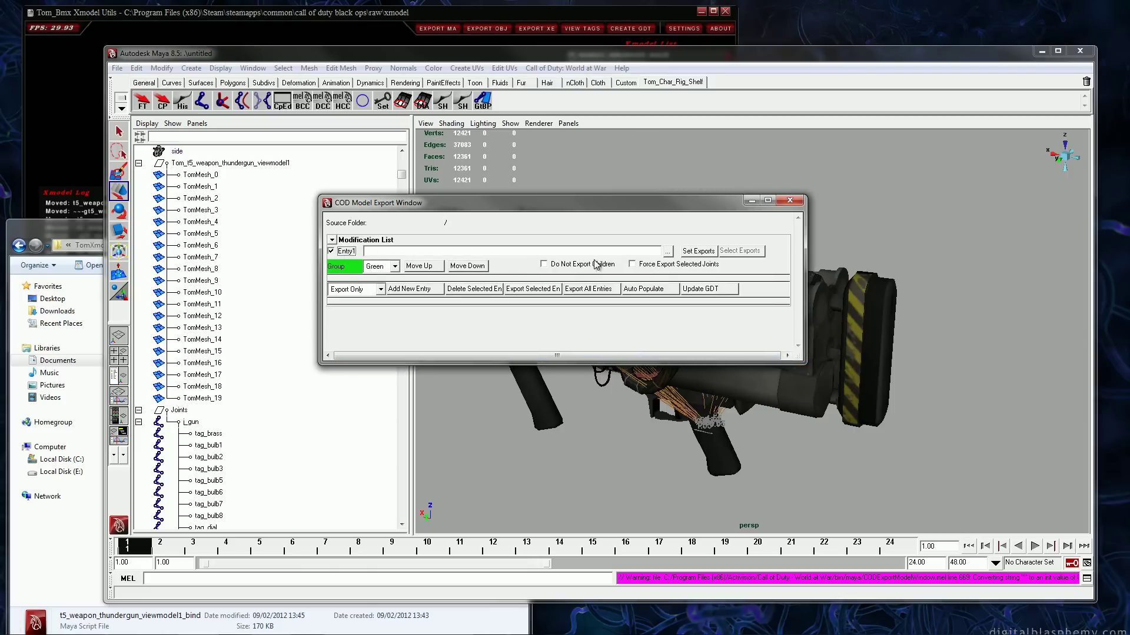
click(633, 264)
drag(640, 205, 841, 332)
- Select everything from TomMesh_0 through the tag_win6 joint in the Outliner and set it as Entry1's exports
click(259, 176)
scroll(353, 295, down, 15)
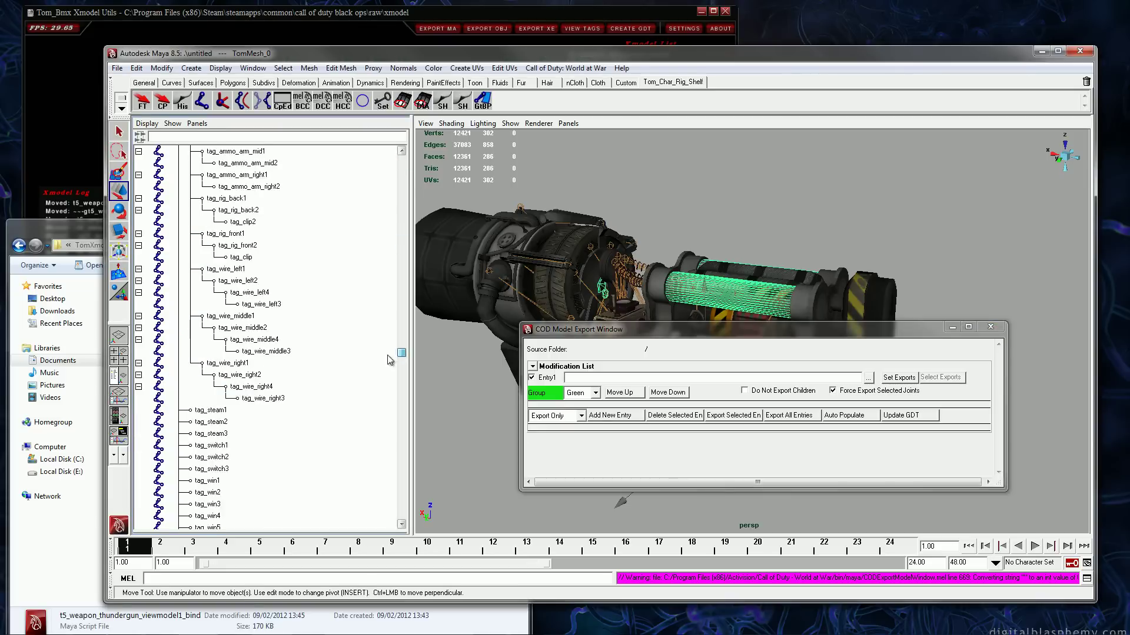
shift+click(374, 400)
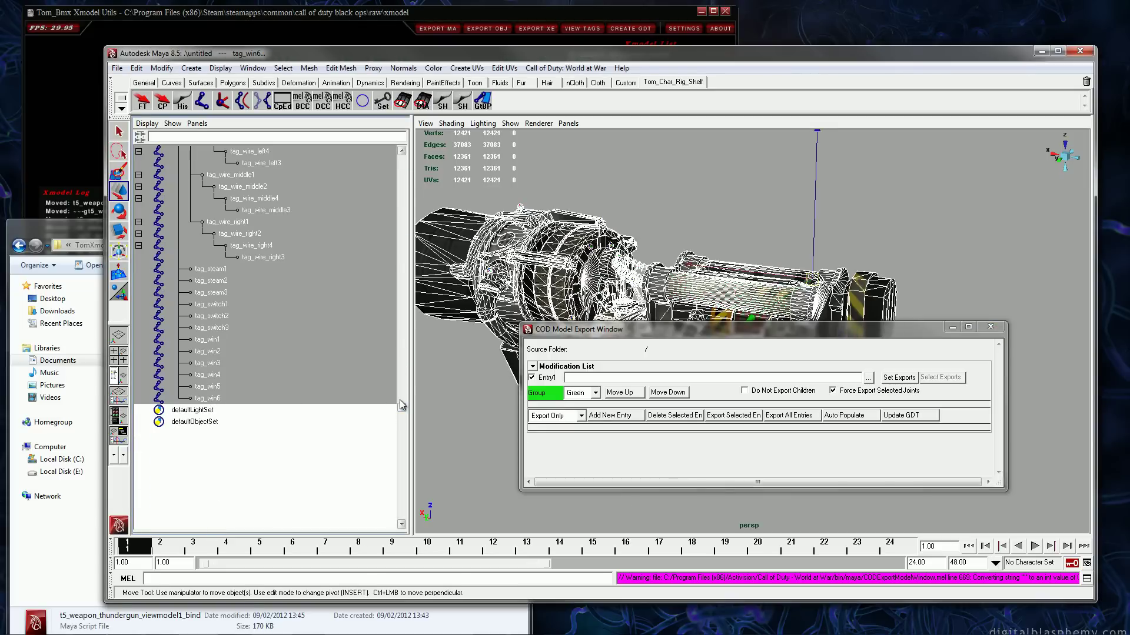
drag(401, 402, 402, 169)
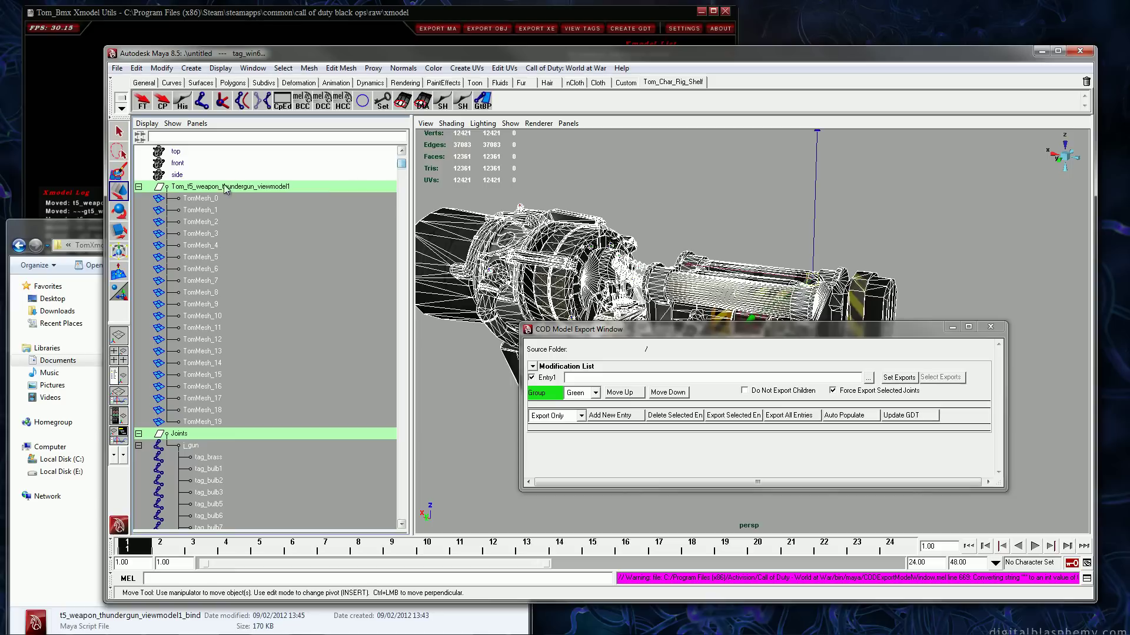
click(898, 377)
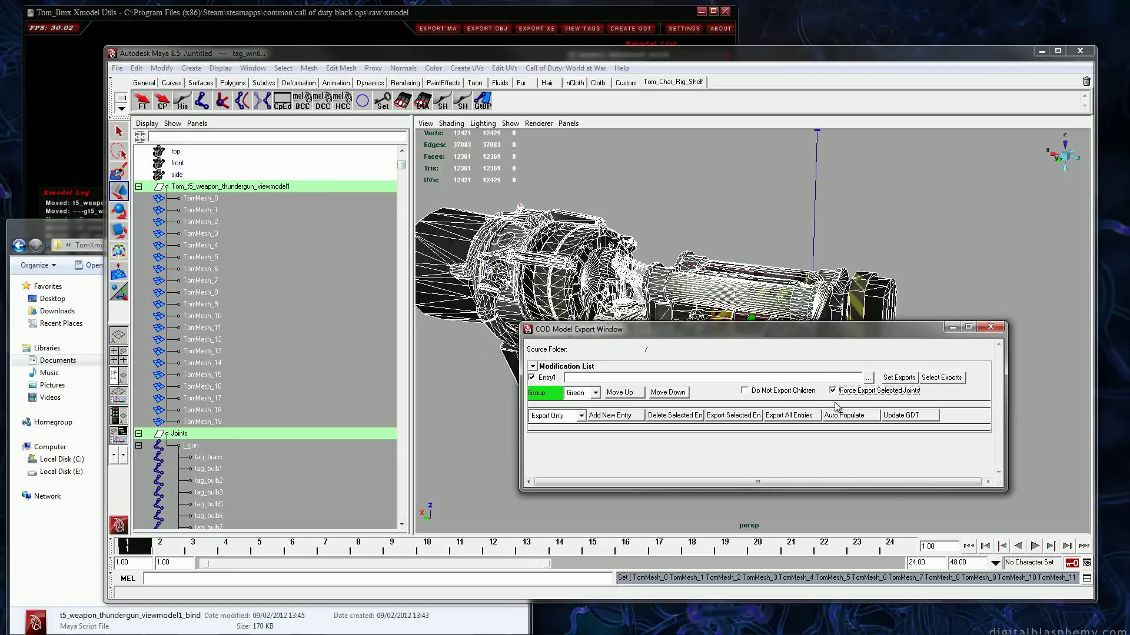
- Set Entry1's export file to thundergun in the tom_demo scenes folder and save the scene there as thundergun
click(868, 378)
text(thundergun)
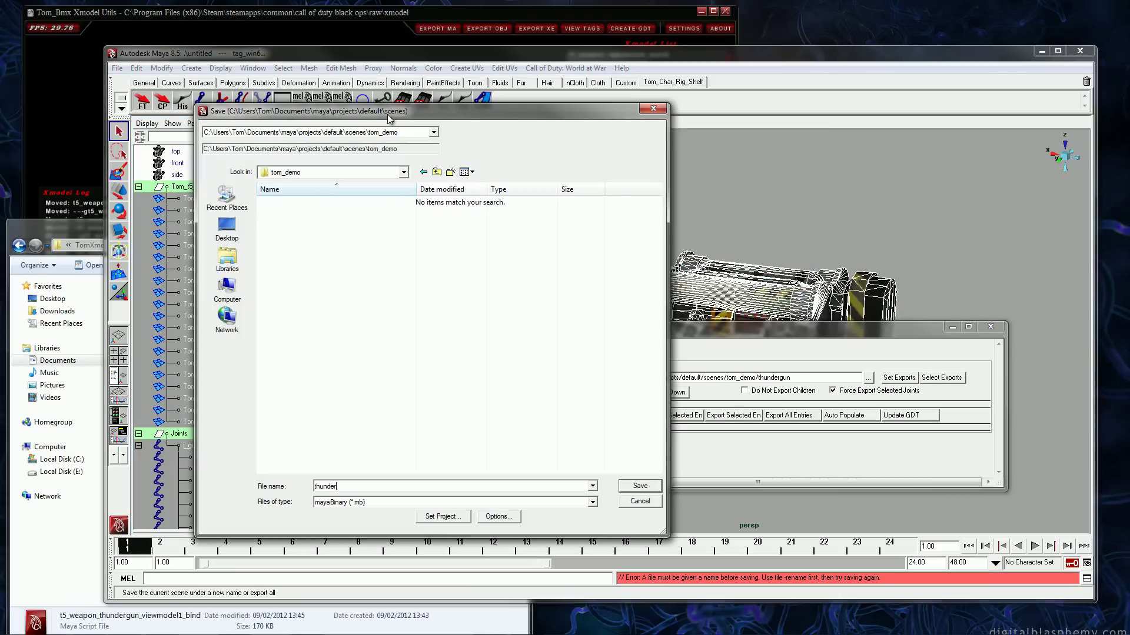
click(637, 486)
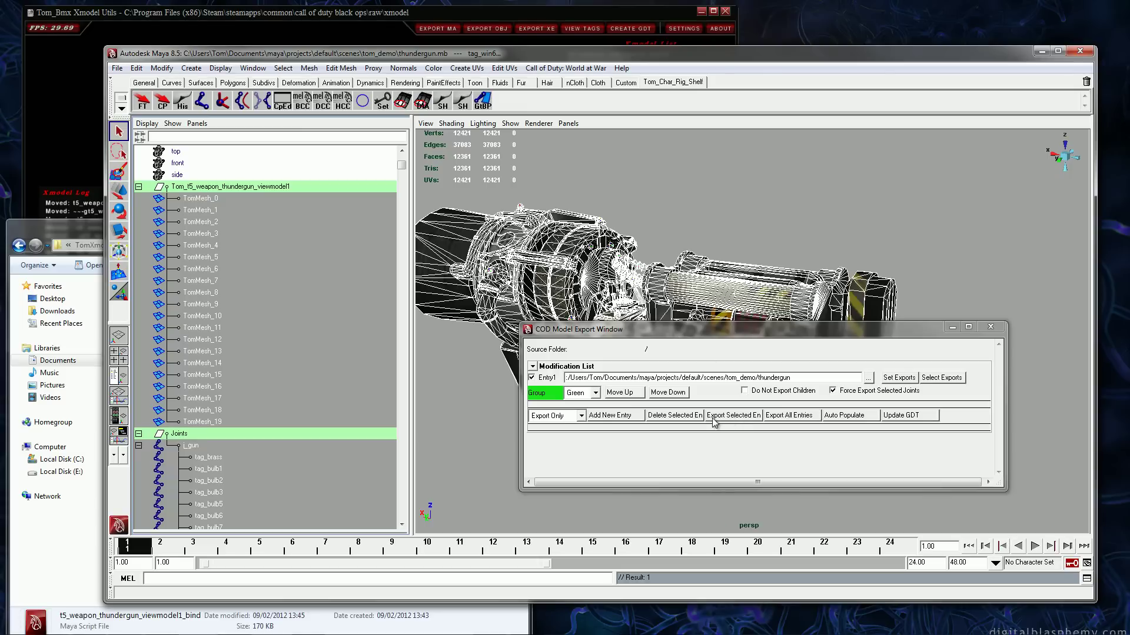
- Export the selected entry from the COD Model Export Window and open the tom_demo scenes folder in Windows Explorer
click(733, 415)
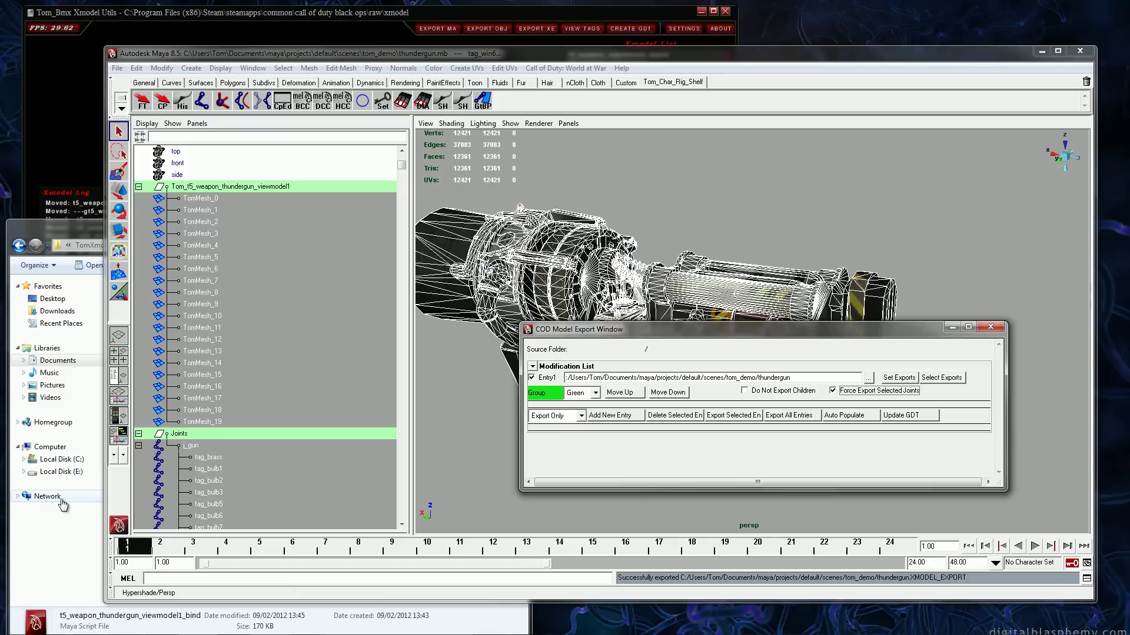
drag(754, 380, 535, 379)
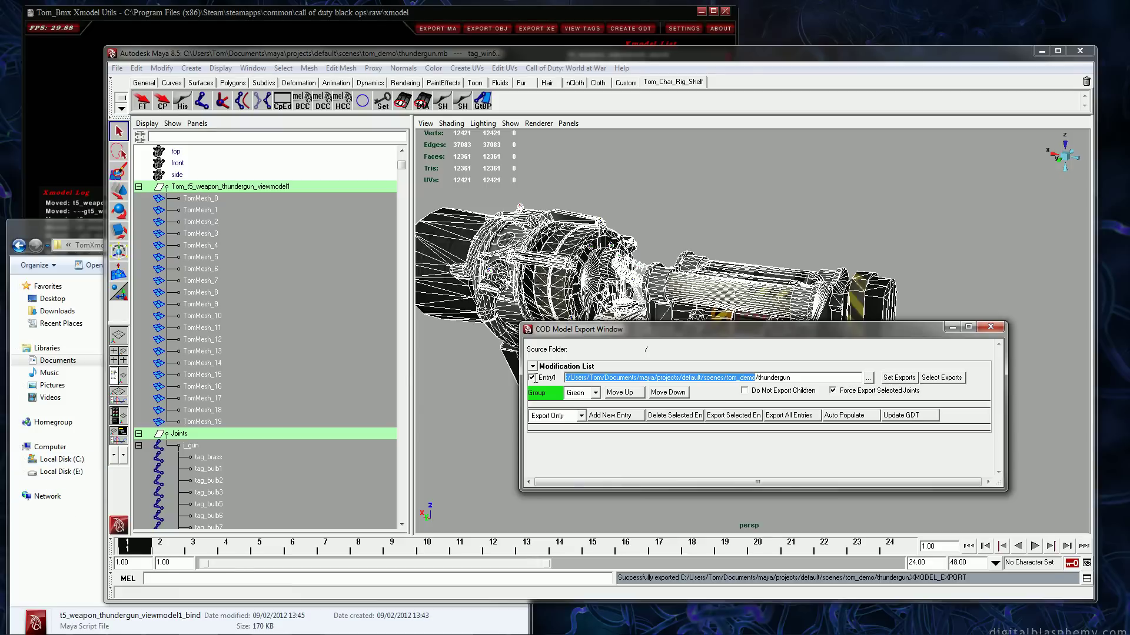
key(super)
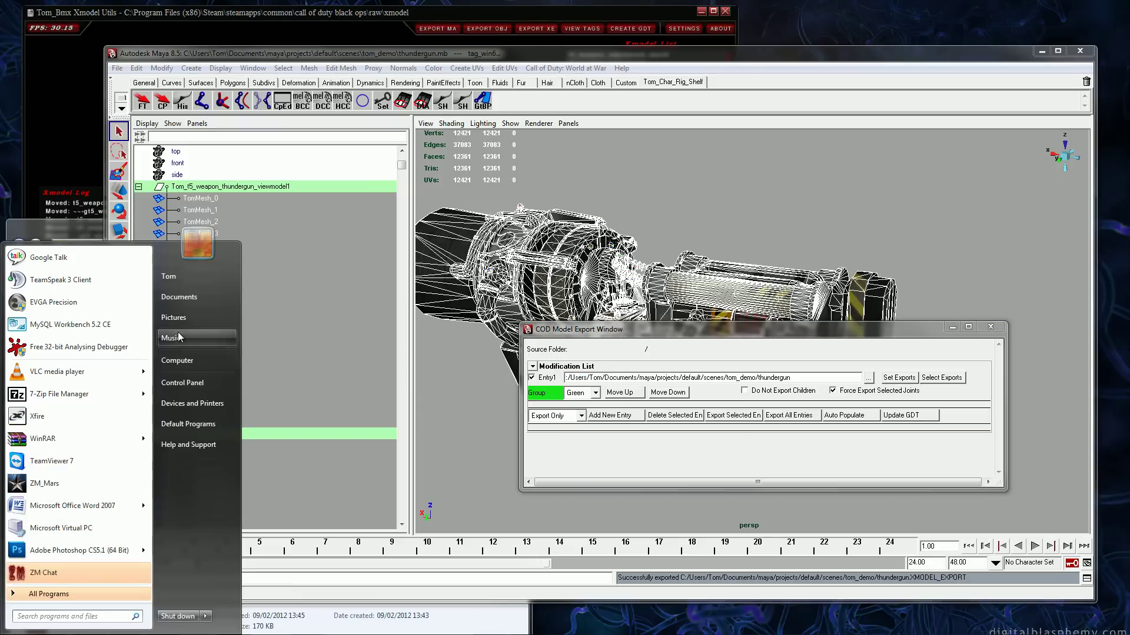
click(185, 274)
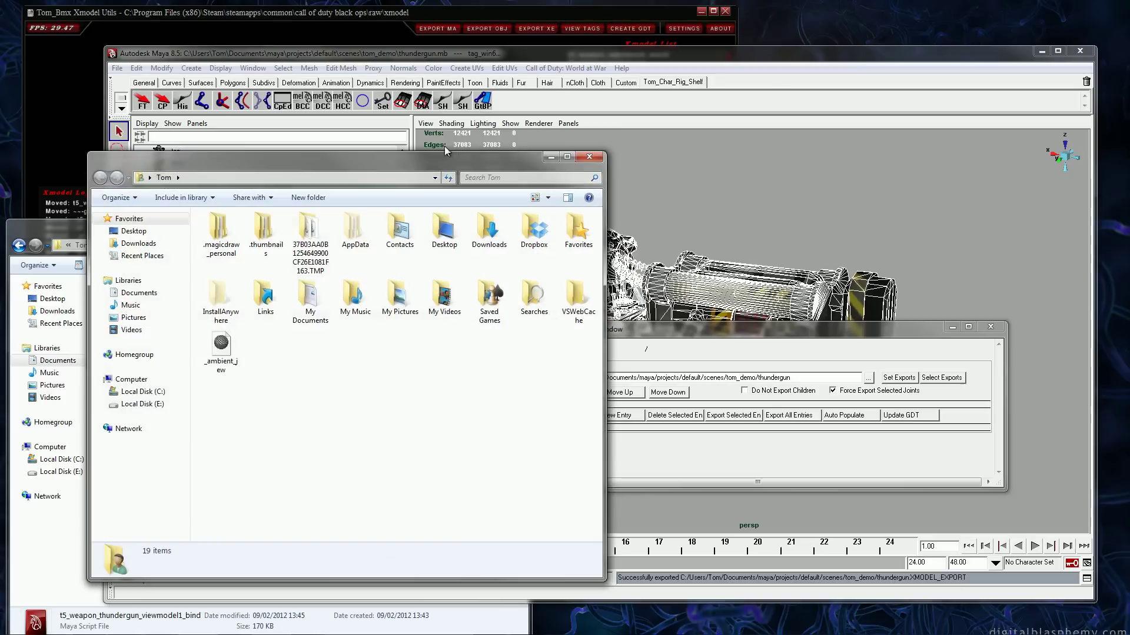
click(396, 176)
text(C:/Users/Tom/Documents/maya/projects/default/scenes/tom_demo)
key(Return)
- Open thundergun.XMODEL_EXPORT in the text editor, enlarge its window and place it beside the tom_demo folder window
double_click(172, 256)
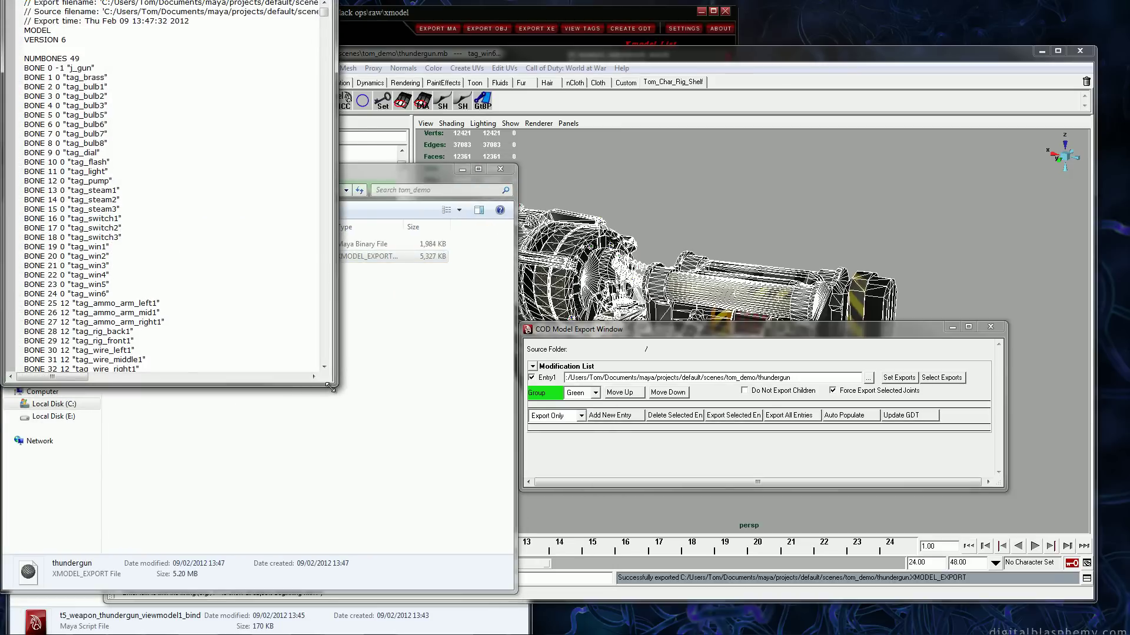
drag(331, 387, 423, 523)
drag(410, 15, 383, 0)
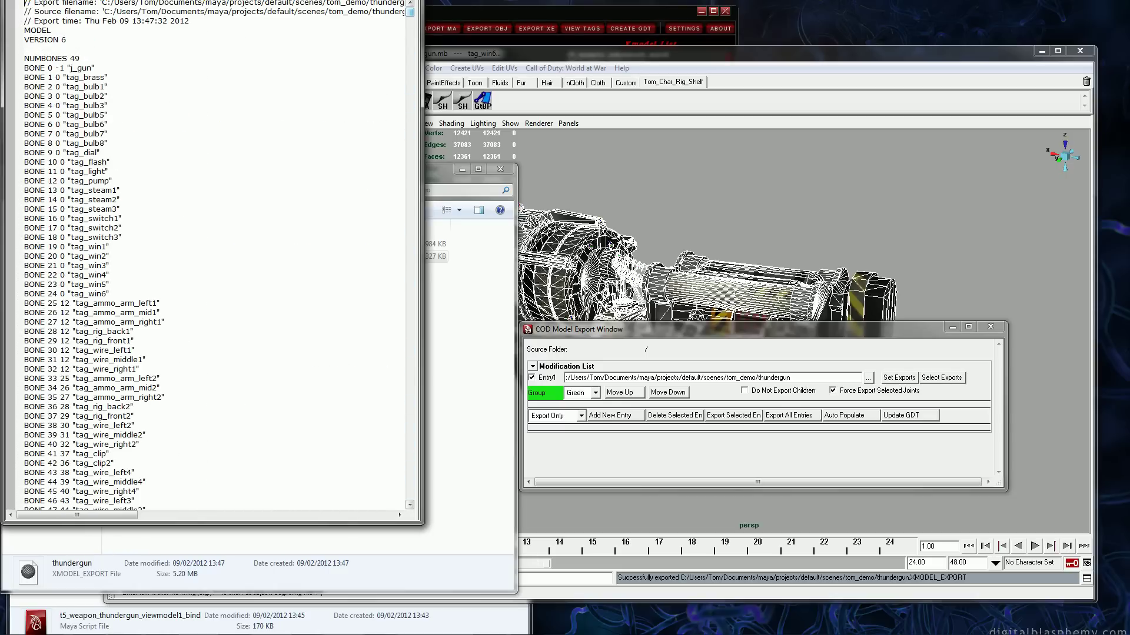
drag(288, 0, 871, 0)
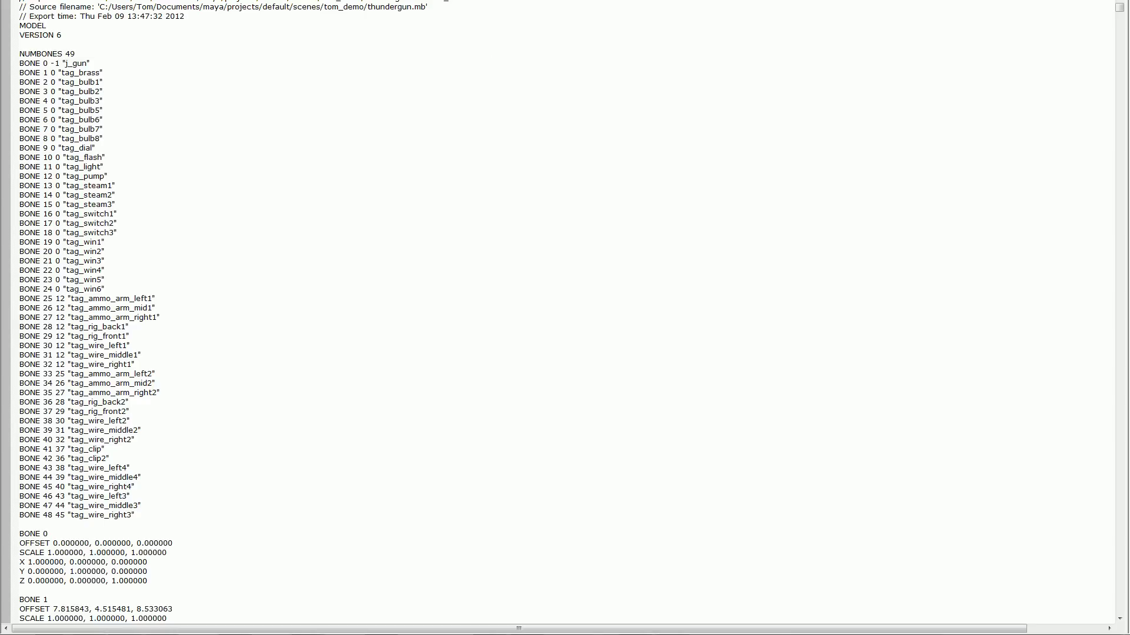
key(super+Down)
drag(265, 0, 878, 0)
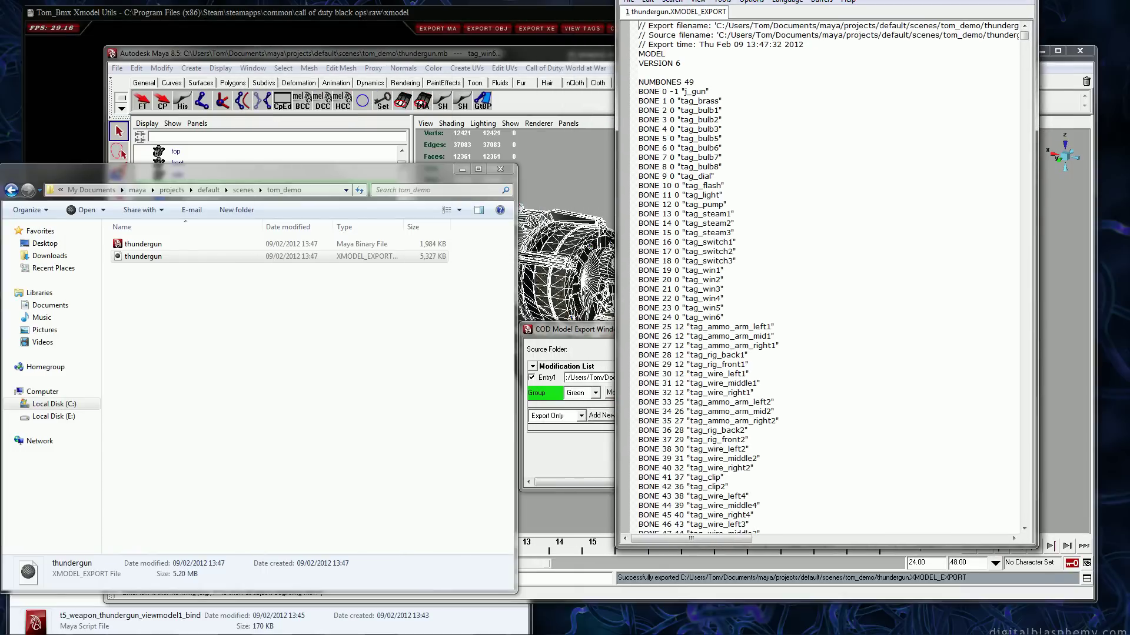
- Switch to Xmodel Utils, export t5_weapon_thundergun_viewmodel as XMODEL_EXPORT and select the resulting file in its export folder
mouse_move(489, 10)
mouse_down()
mouse_move(502, 0)
mouse_move(492, 0)
mouse_up()
click(535, 6)
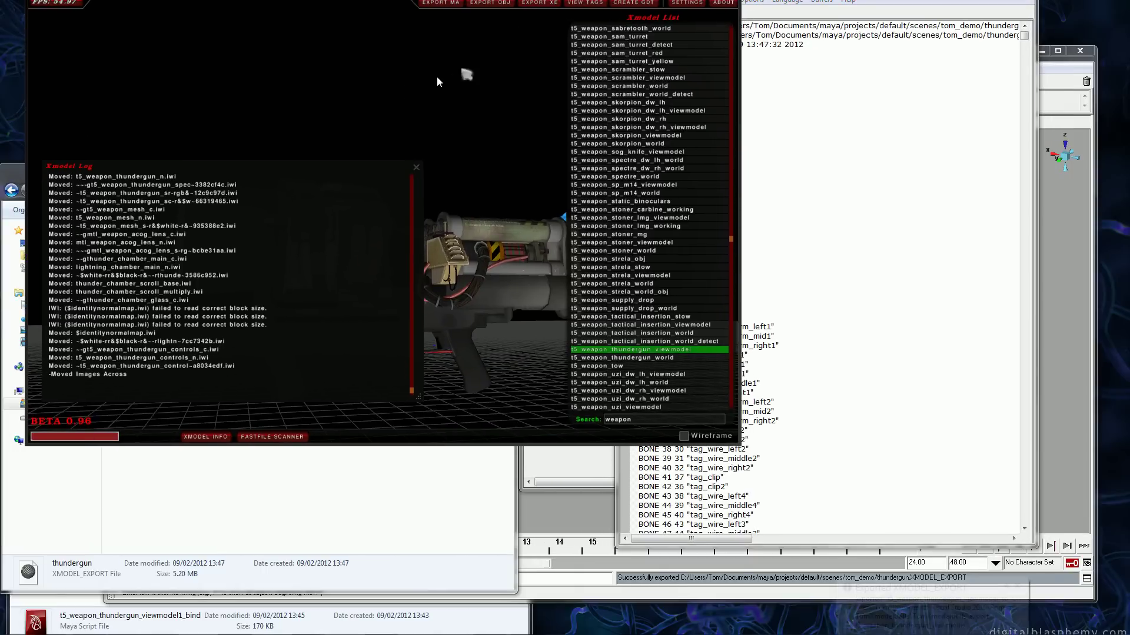
click(307, 625)
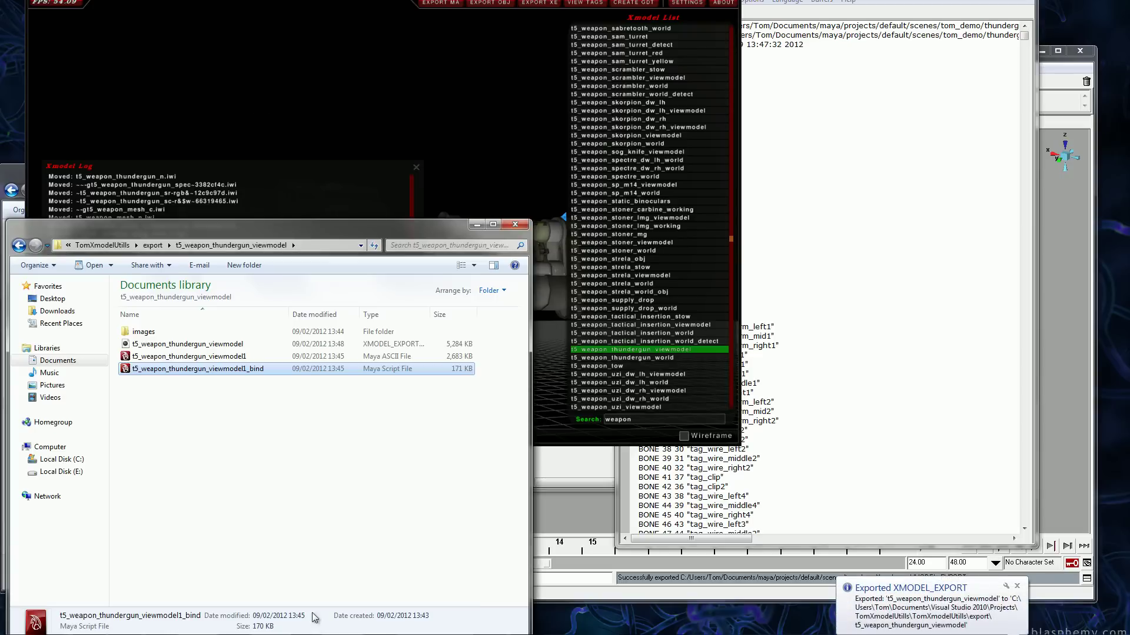
click(194, 344)
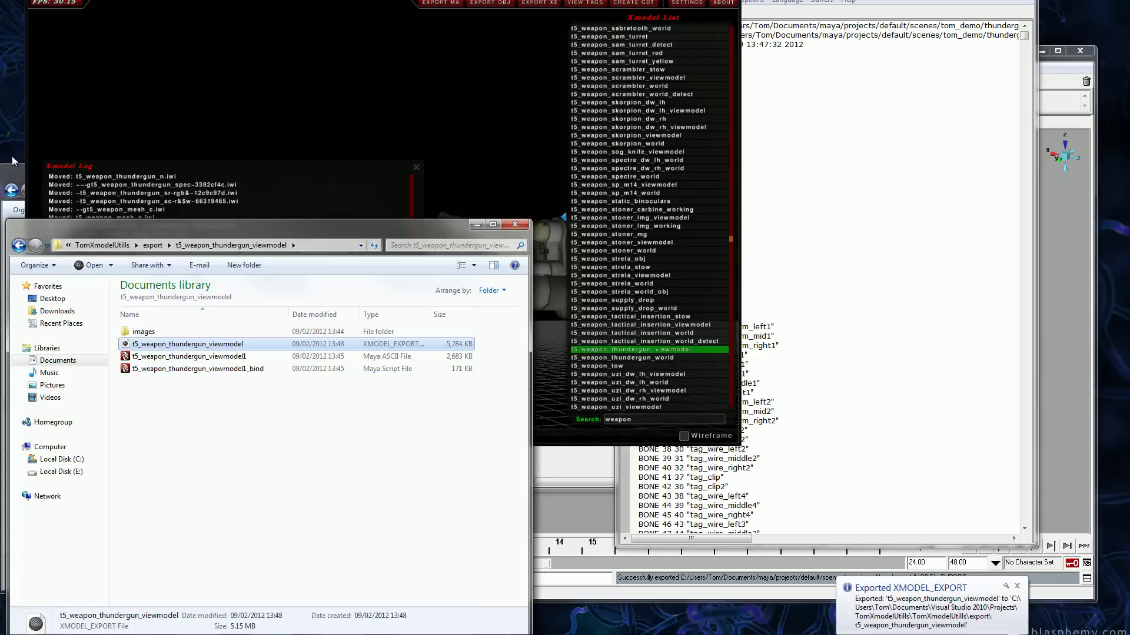
- Open t5_weapon_thundergun_viewmodel.XMODEL_EXPORT in the text editor and show it side by side with thundergun.XMODEL_EXPORT
drag(16, 172, 485, 171)
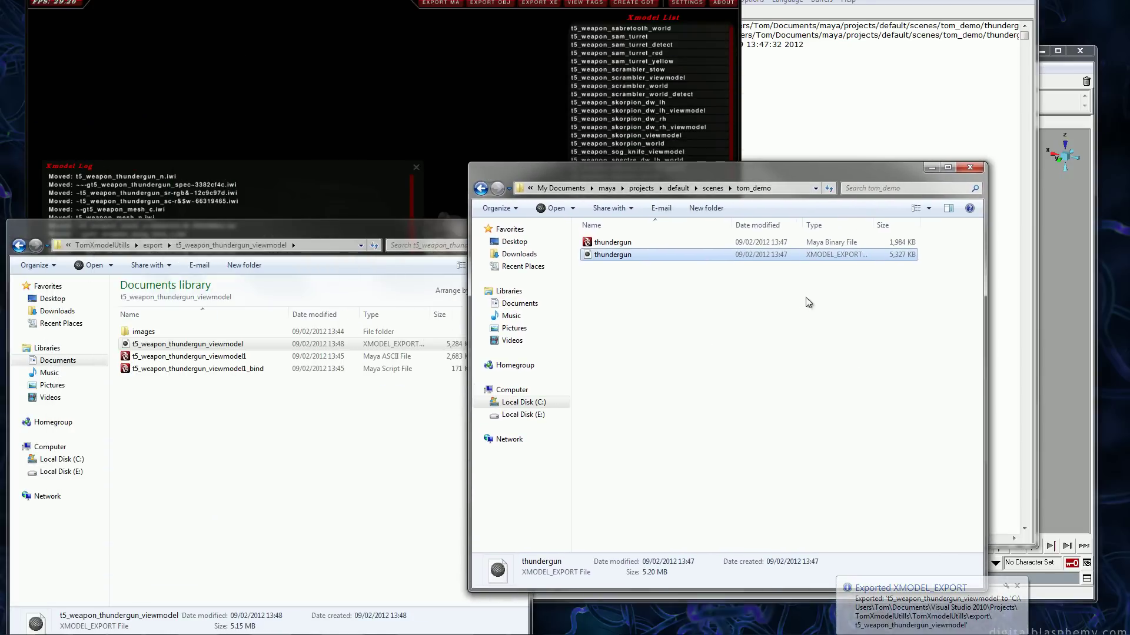
double_click(329, 345)
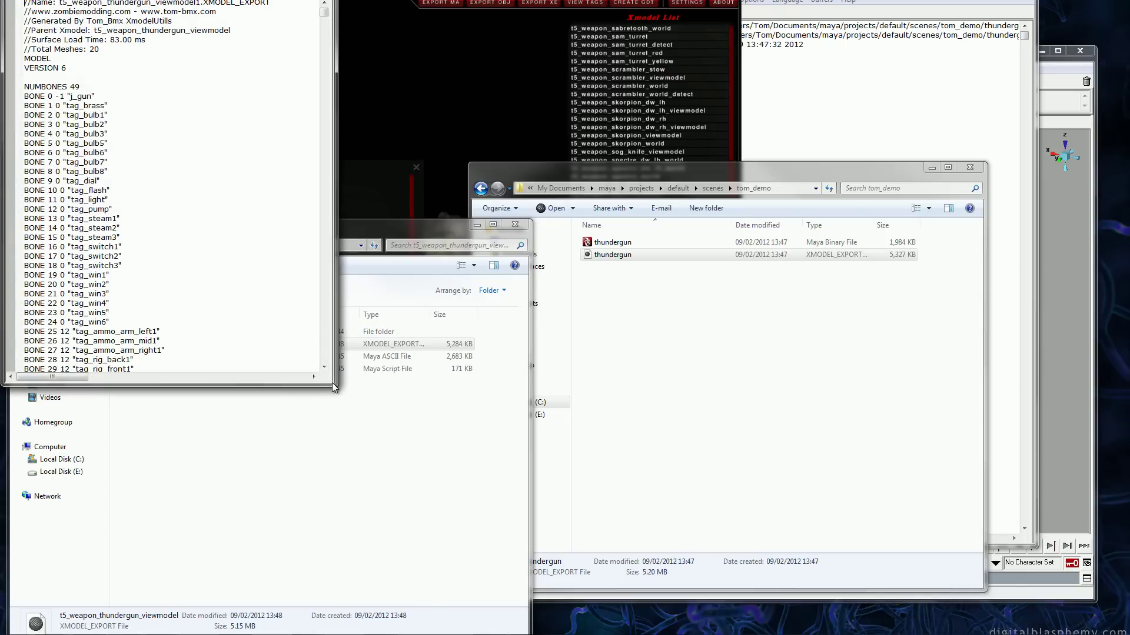
drag(334, 387, 435, 568)
mouse_move(380, 631)
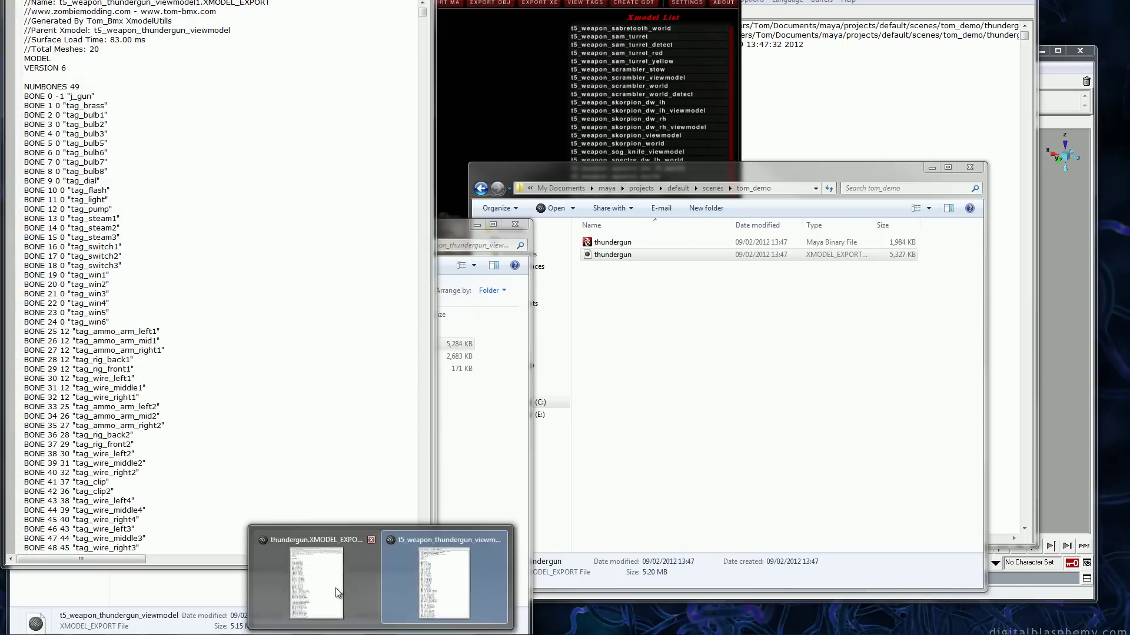
click(445, 573)
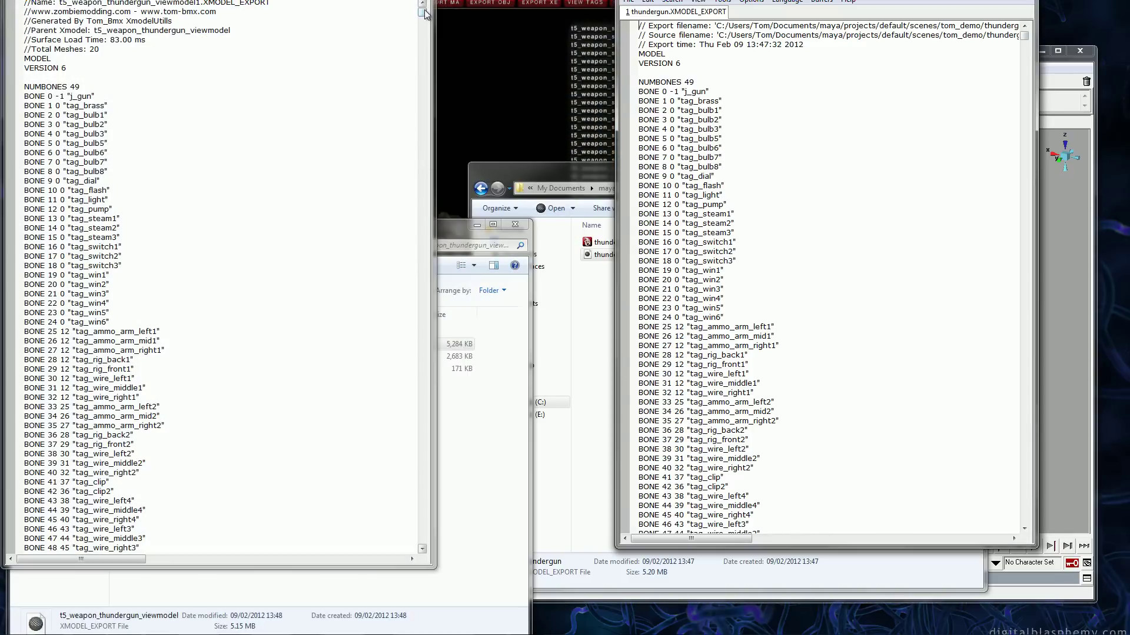
- Compare both XMODEL_EXPORT files through to the end, close them and minimize the tom_demo folder window
drag(425, 12, 387, 549)
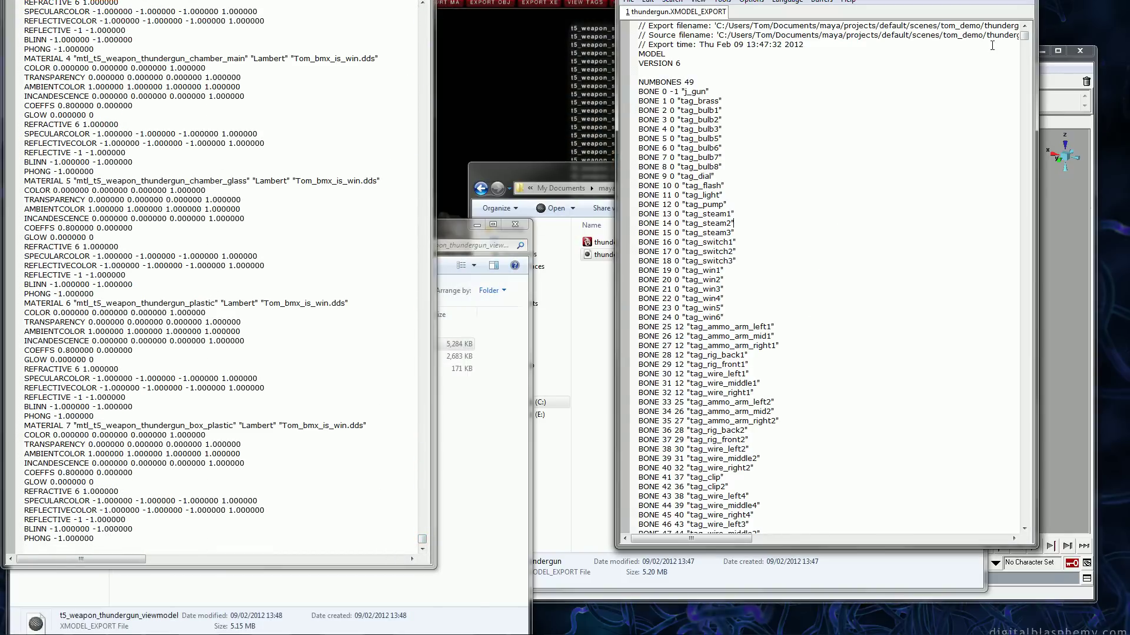
drag(1027, 37, 978, 632)
key(alt+F4)
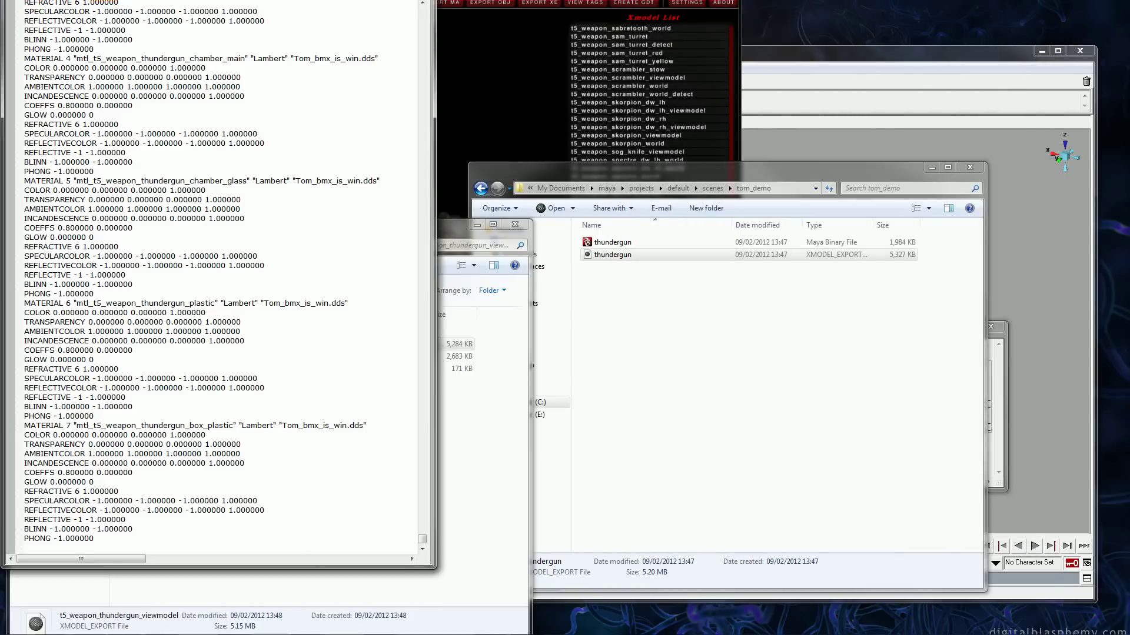
key(alt+F4)
click(931, 168)
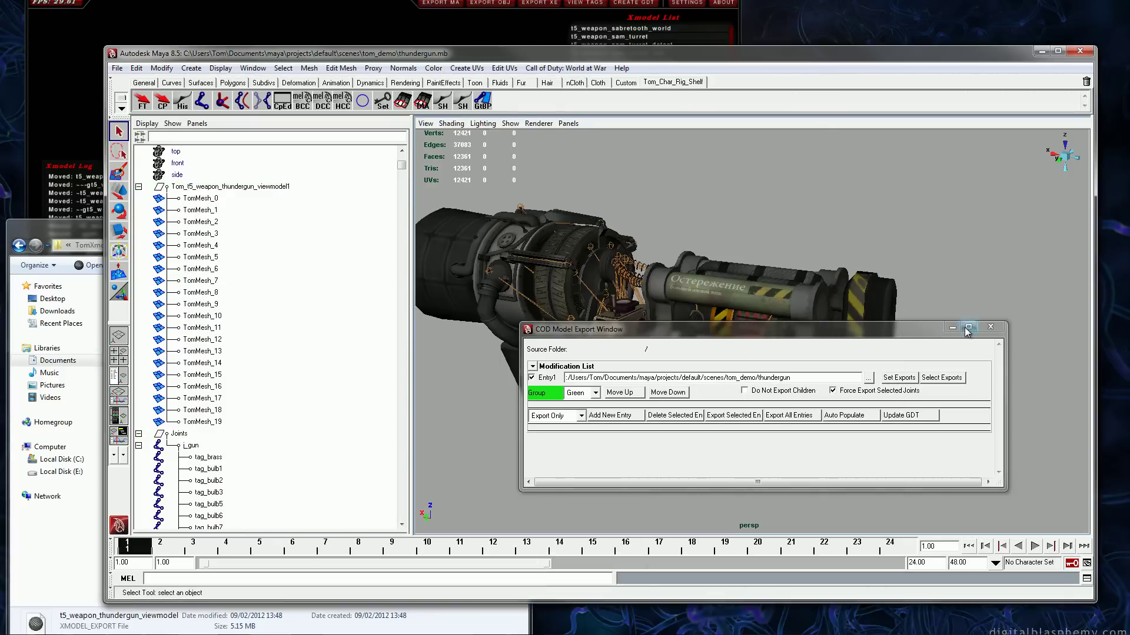
- Close the COD Model Export Window, bring the whole thundergun into view and minimize Maya
click(1000, 326)
scroll(628, 189, up, 2)
alt+middle_drag(505, 235, 615, 292)
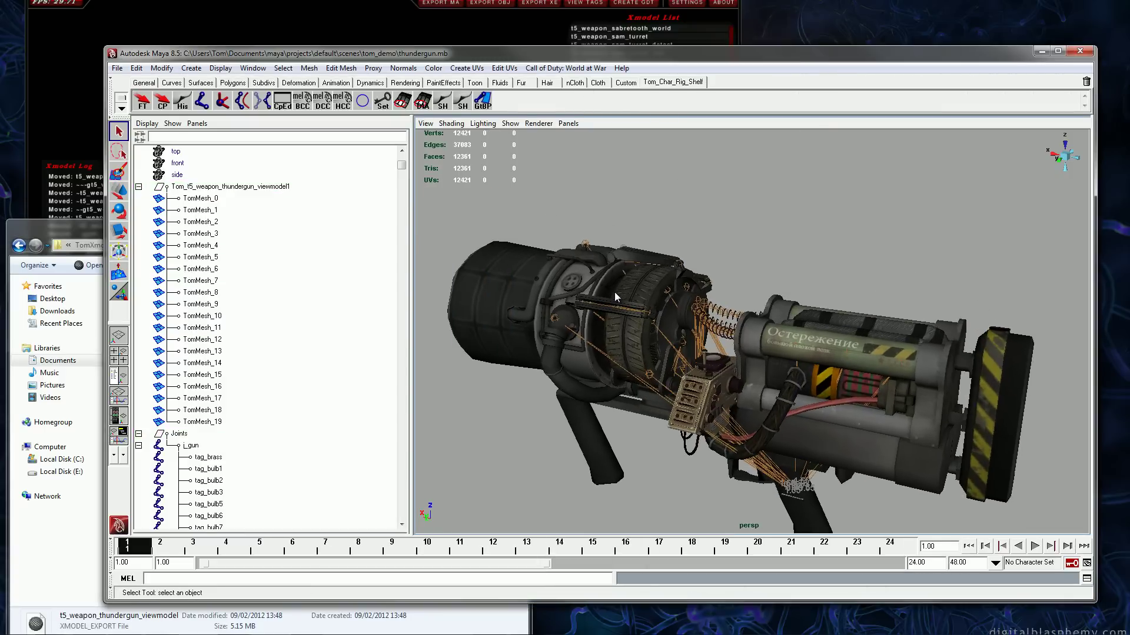
click(1041, 52)
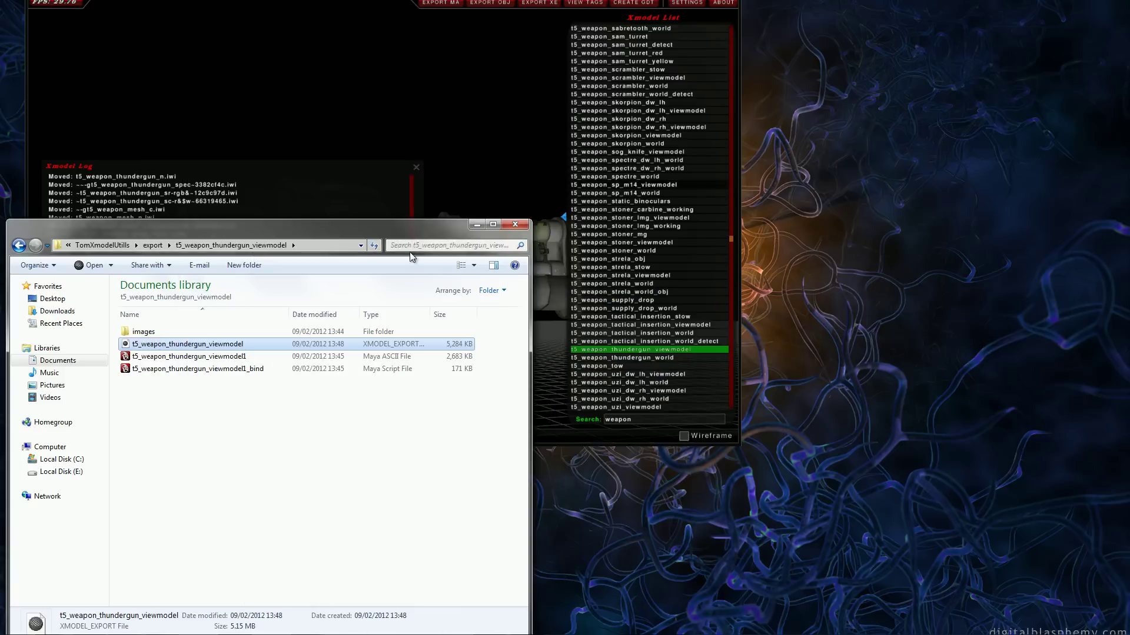
- Enlarge the Xmodel Utils window, then shrink the Xmodel Log and move it clear of the thundergun model
click(496, 241)
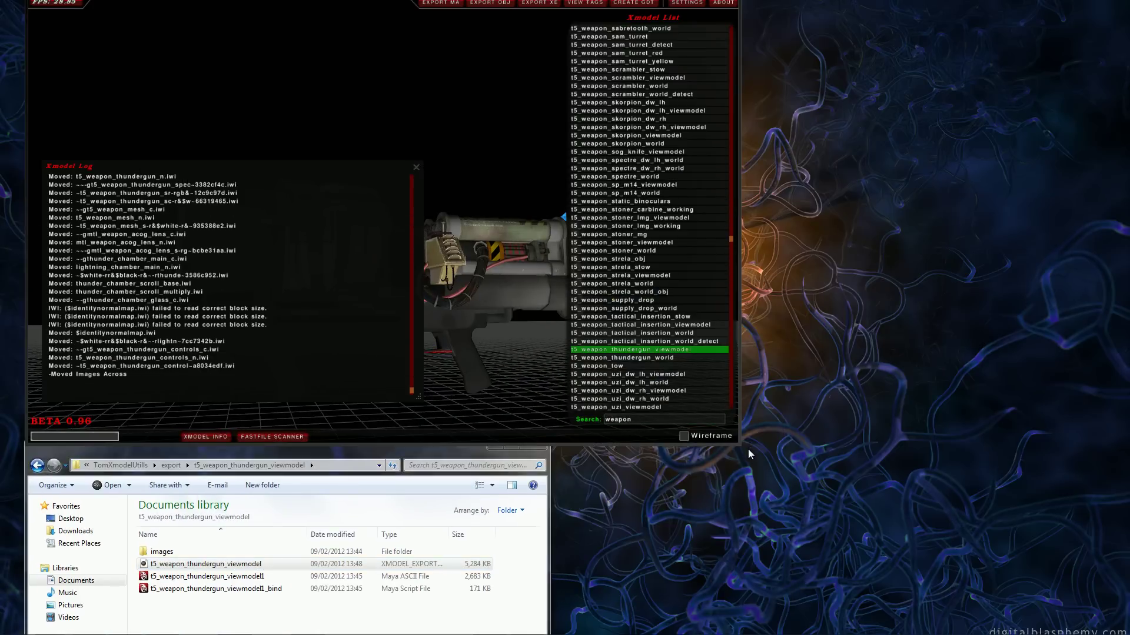
drag(740, 447, 984, 579)
drag(339, 168, 339, 286)
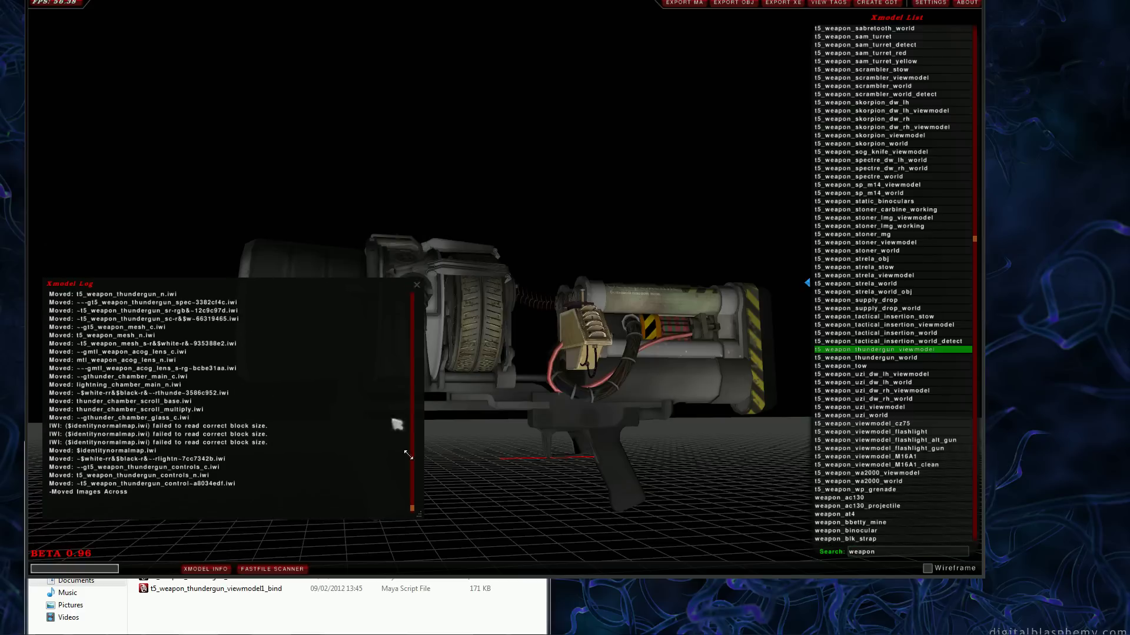
drag(416, 511, 286, 350)
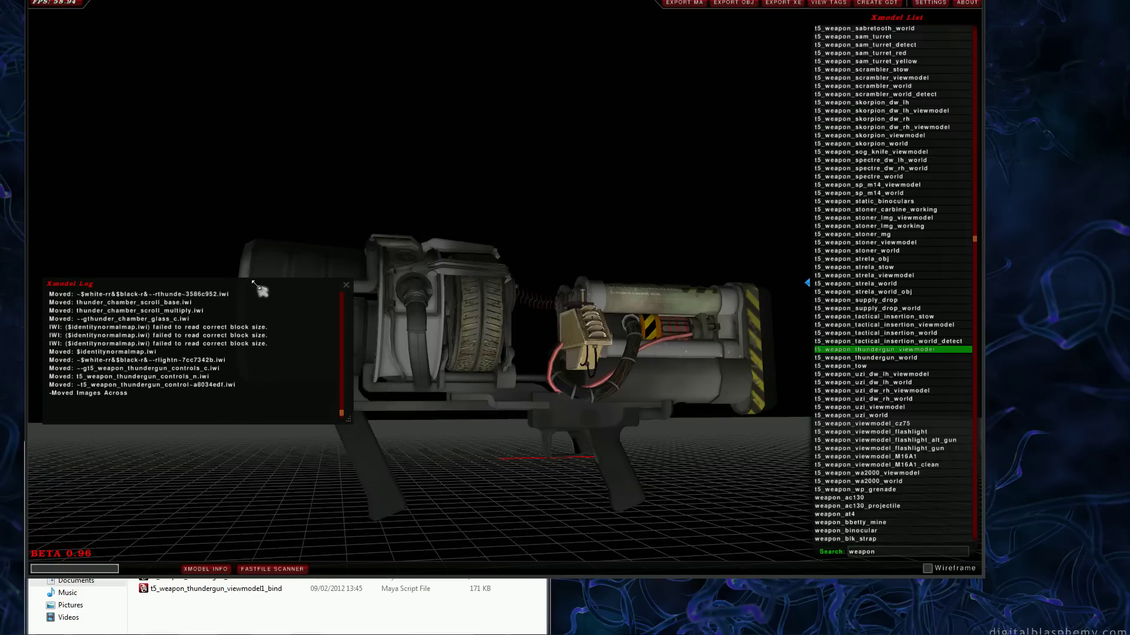
drag(256, 285, 258, 423)
- Try to create a GDT for t5_weapon_thundergun_viewmodel in Xmodel Utils and widen the Xmodel Log
drag(380, 322, 586, 327)
right_drag(586, 327, 616, 417)
drag(615, 417, 492, 320)
right_drag(492, 320, 494, 363)
drag(494, 363, 523, 338)
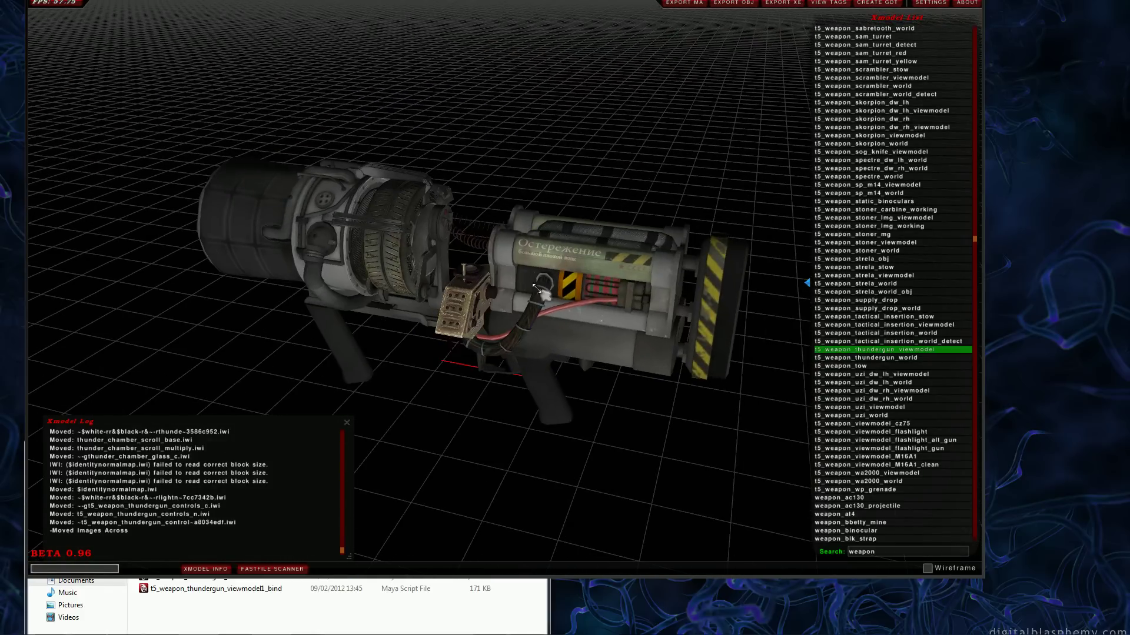
middle_drag(536, 288, 500, 294)
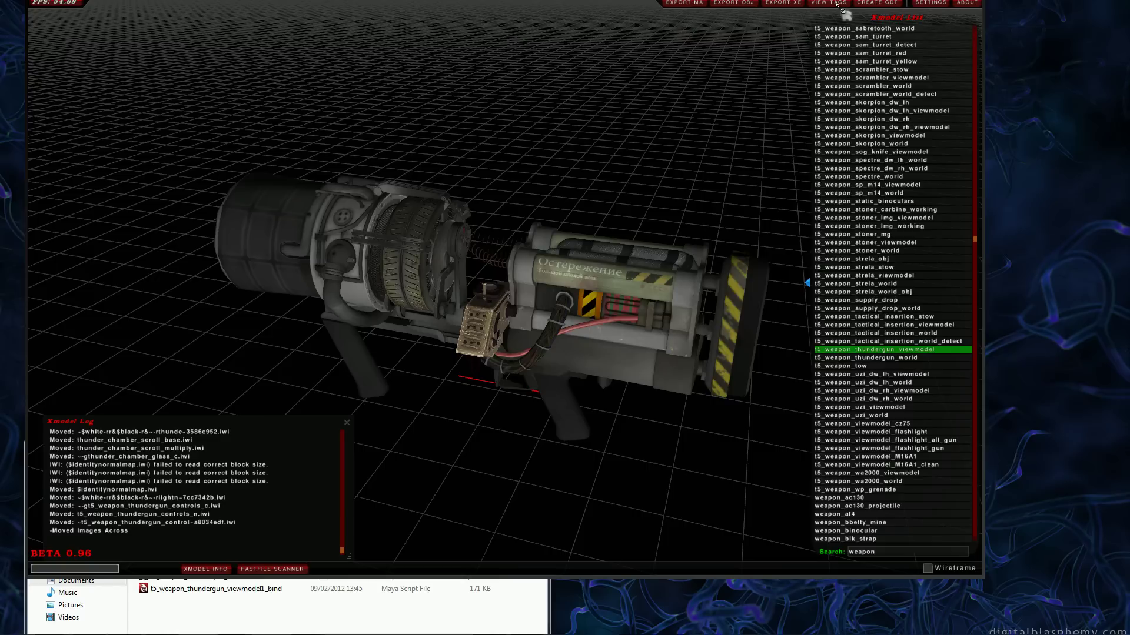
click(860, 3)
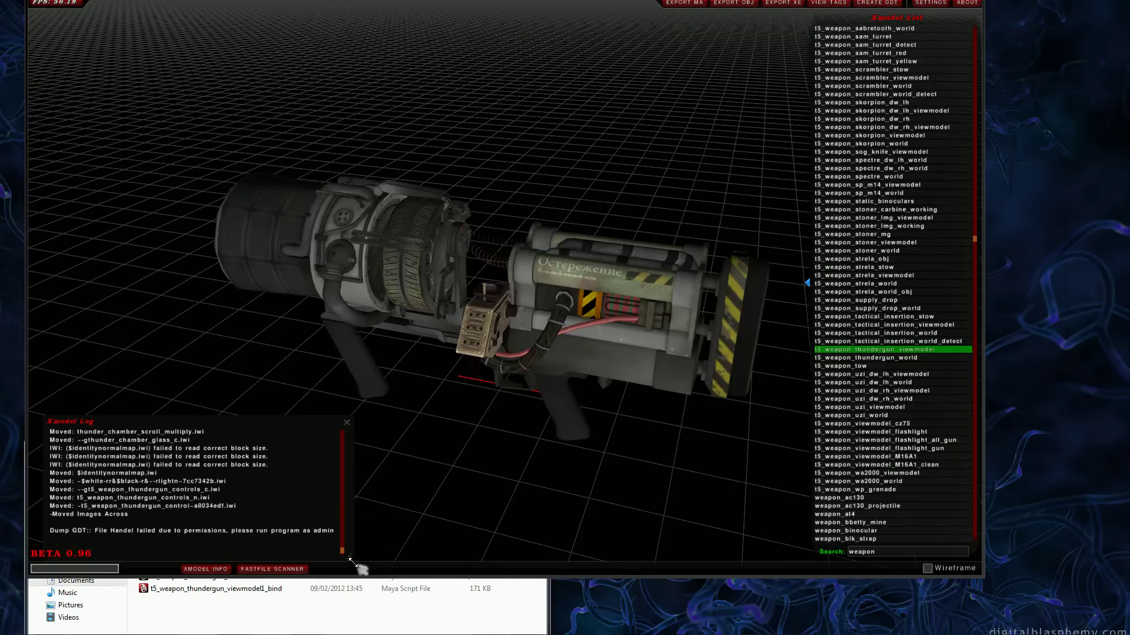
drag(350, 559, 373, 548)
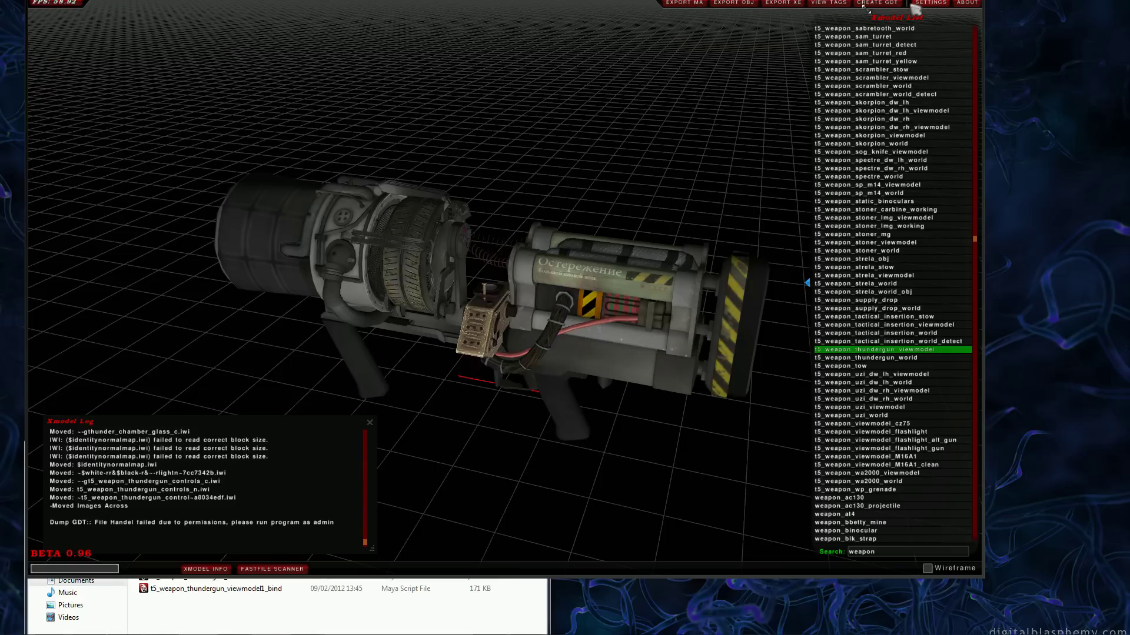
- Review the General and Sounds settings of Xmodel Utils, then close the settings and return to the thundergun model
click(931, 3)
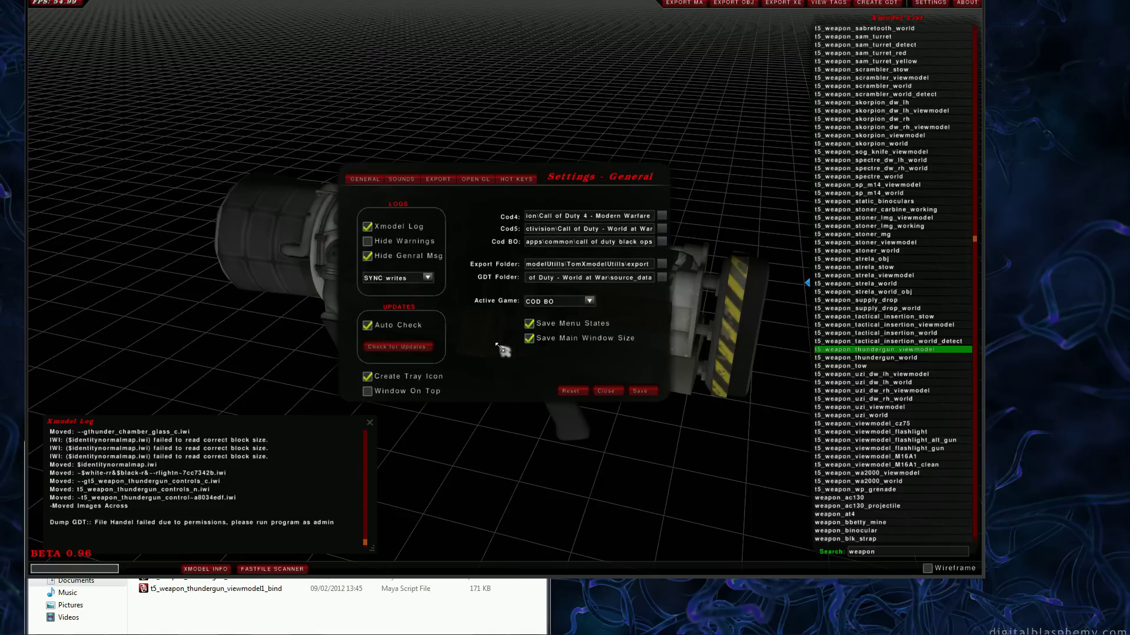
click(412, 179)
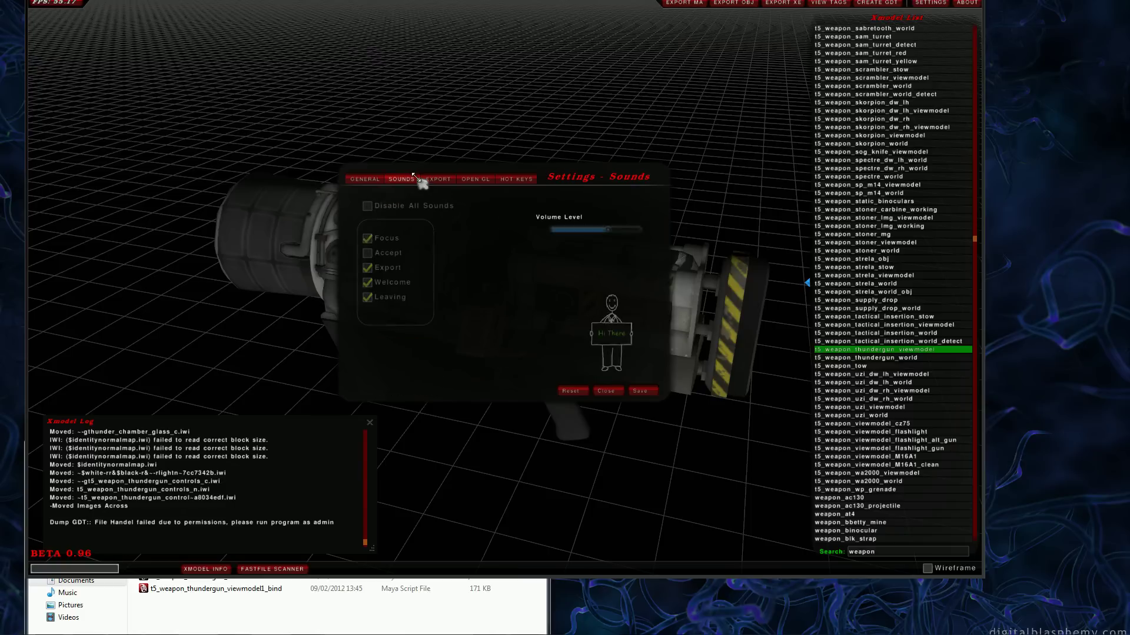
click(364, 179)
click(606, 390)
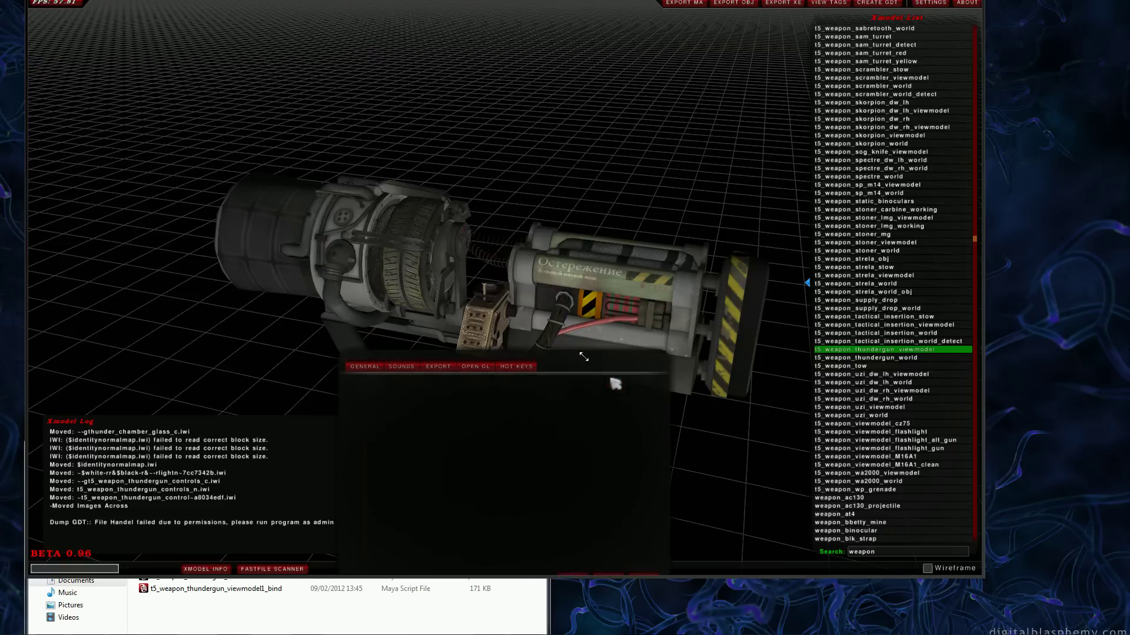
drag(397, 241, 452, 309)
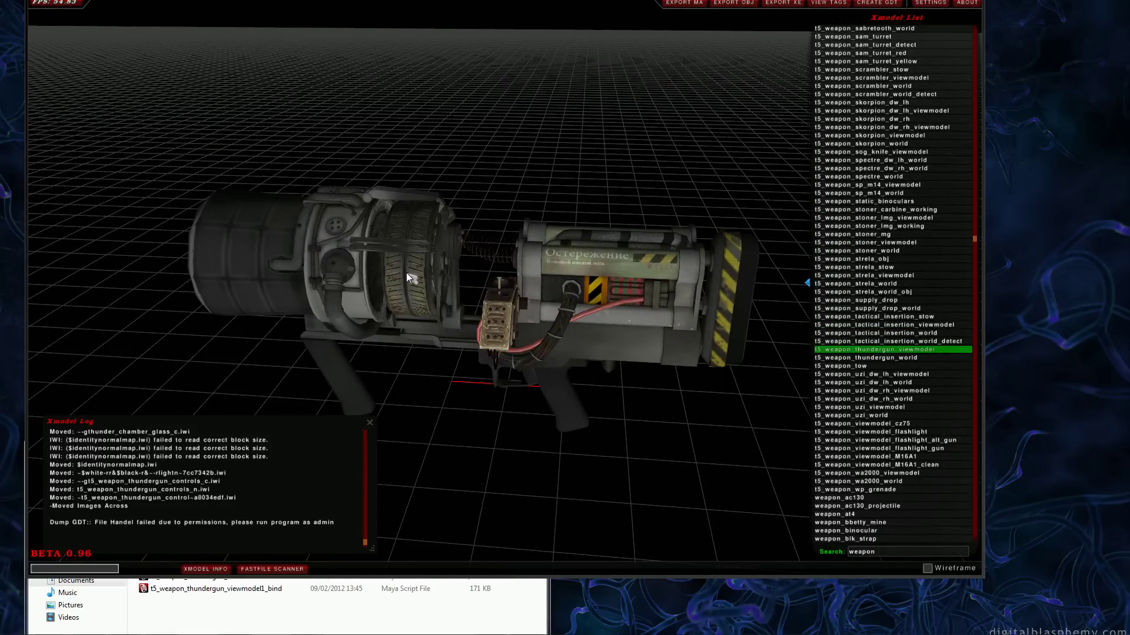